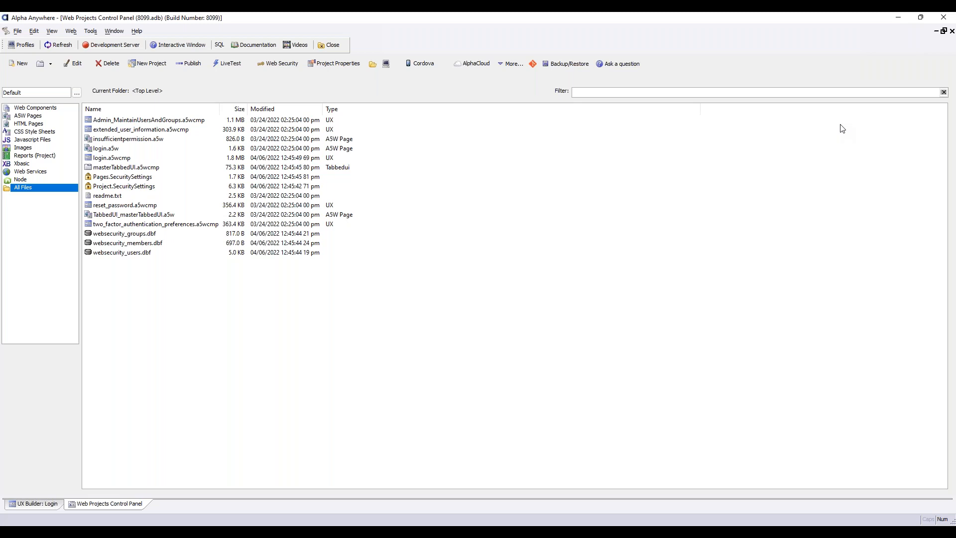
Review the backup and restore options for the web project, then cancel without making a backup
left_click(563, 65)
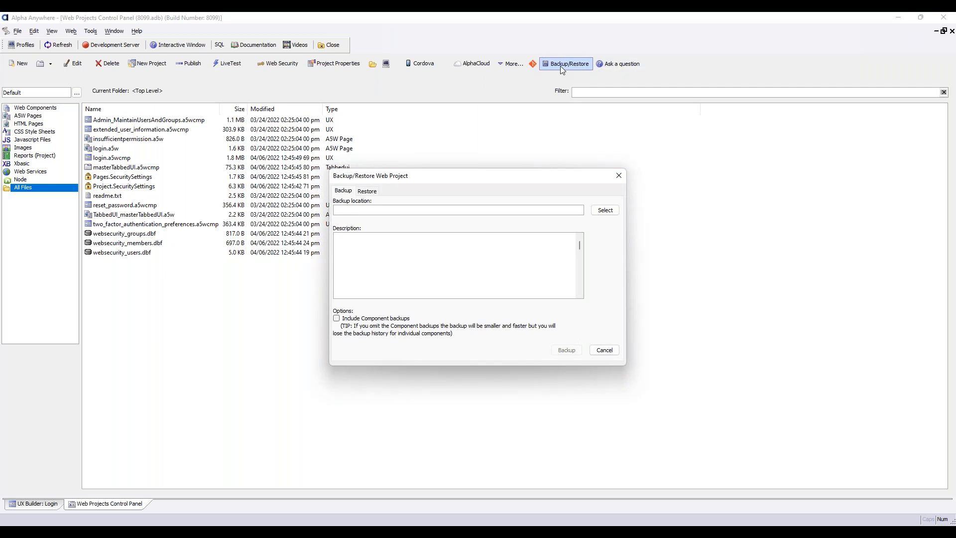
left_click(366, 191)
left_click(348, 192)
left_click(607, 350)
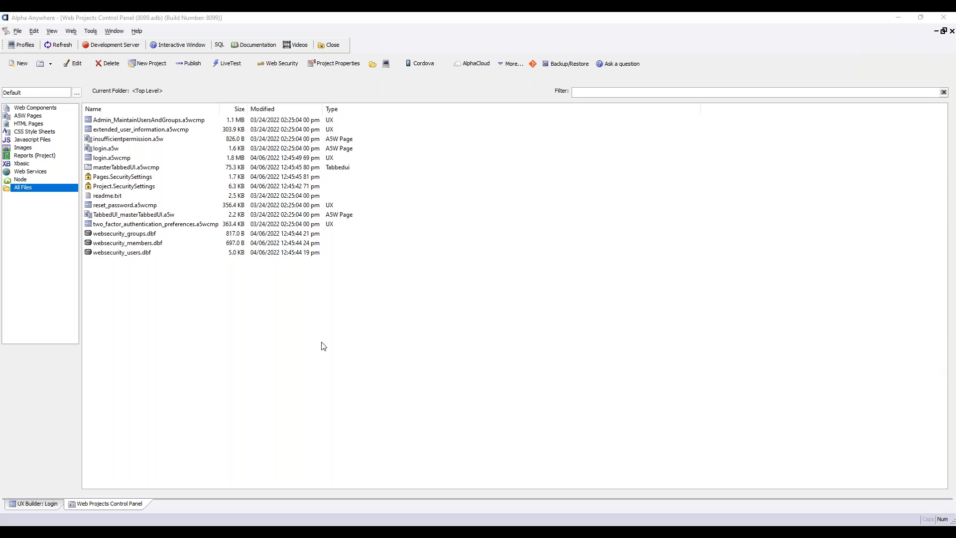
Switch to the browser and read the AlphaLaunch documentation on Support Settings, listing PhoneGap plug-ins and installing Alpha Launch on a device
key("super+Left")
key("super+Left")
key("super+Left")
key("super+Right")
key("super+Up")
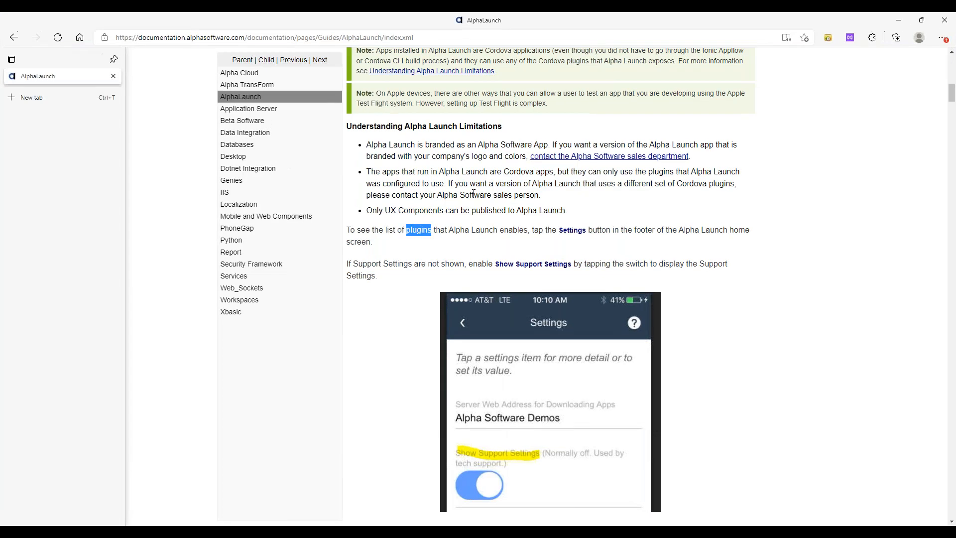
scroll(472, 220, "down", 8)
scroll(513, 307, "down", 4)
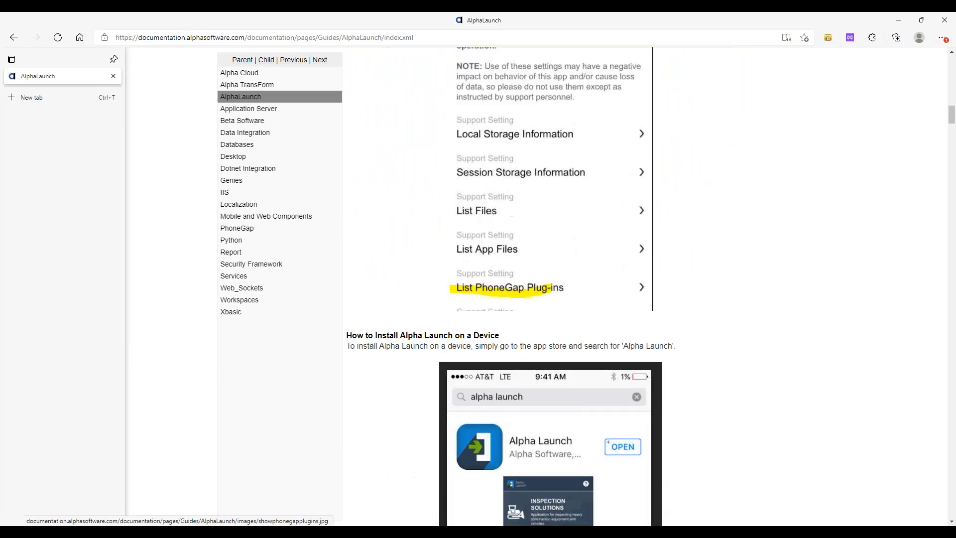
scroll(565, 229, "up", 7)
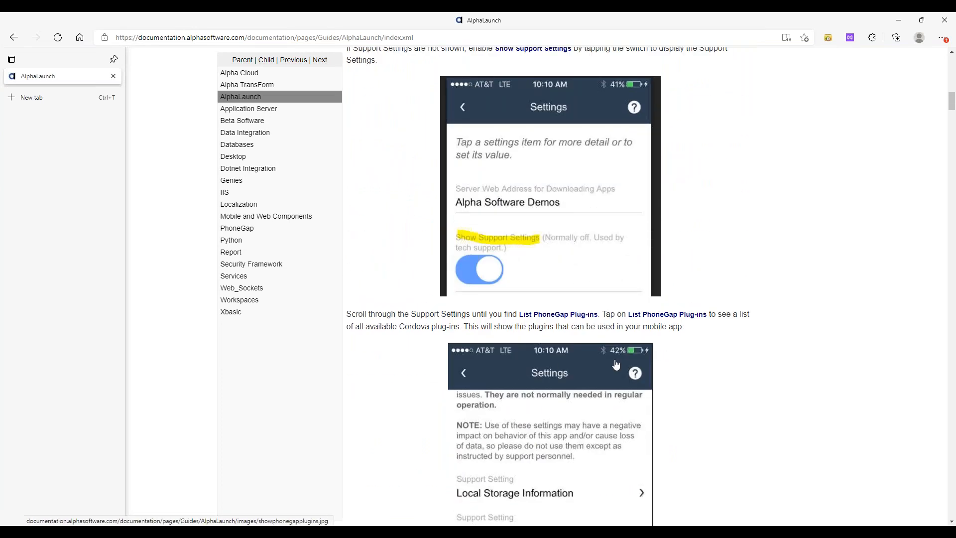
scroll(520, 370, "down", 9)
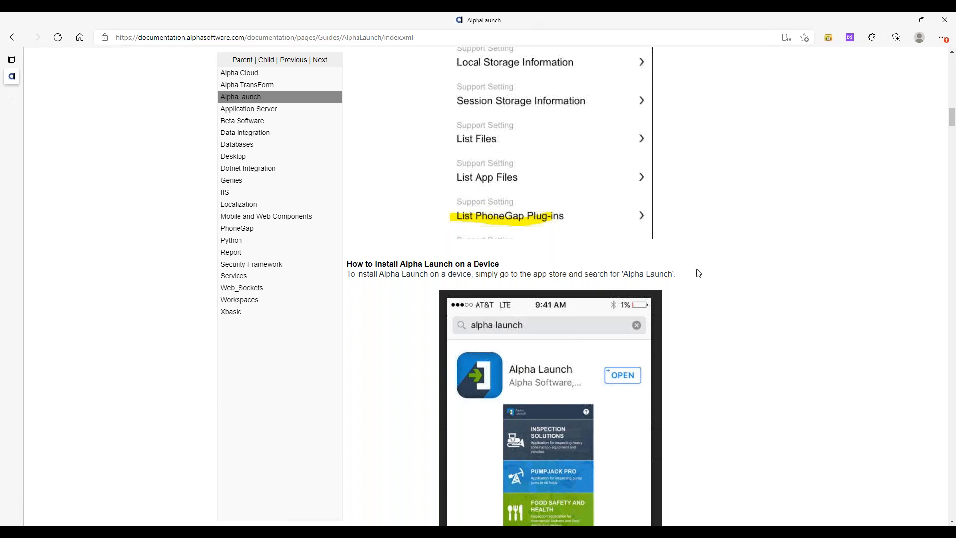
scroll(636, 309, "down", 5)
scroll(636, 309, "up", 3)
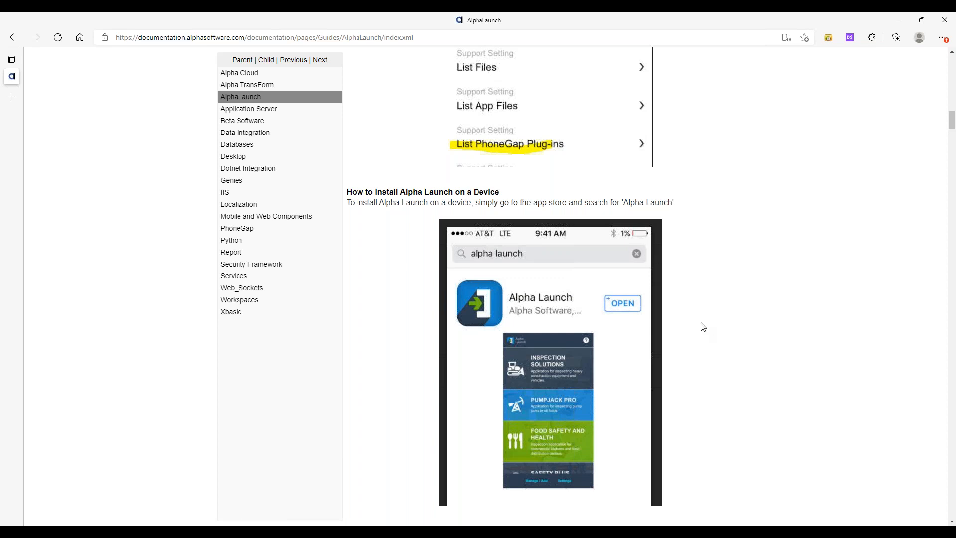
scroll(702, 326, "down", 2)
scroll(701, 328, "up", 6)
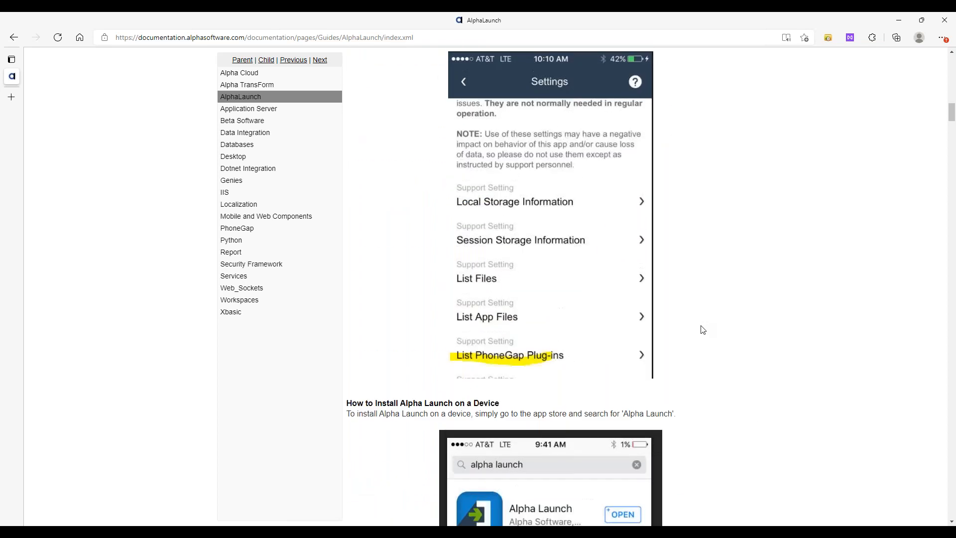
scroll(702, 330, "up", 1)
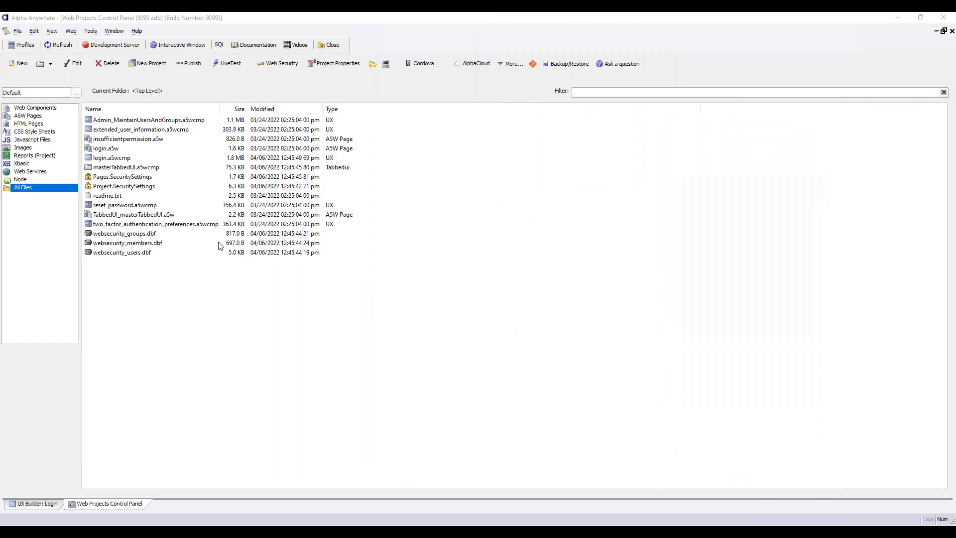
Create a new UX component in Alpha Anywhere, starting from a blank component
left_click(19, 64)
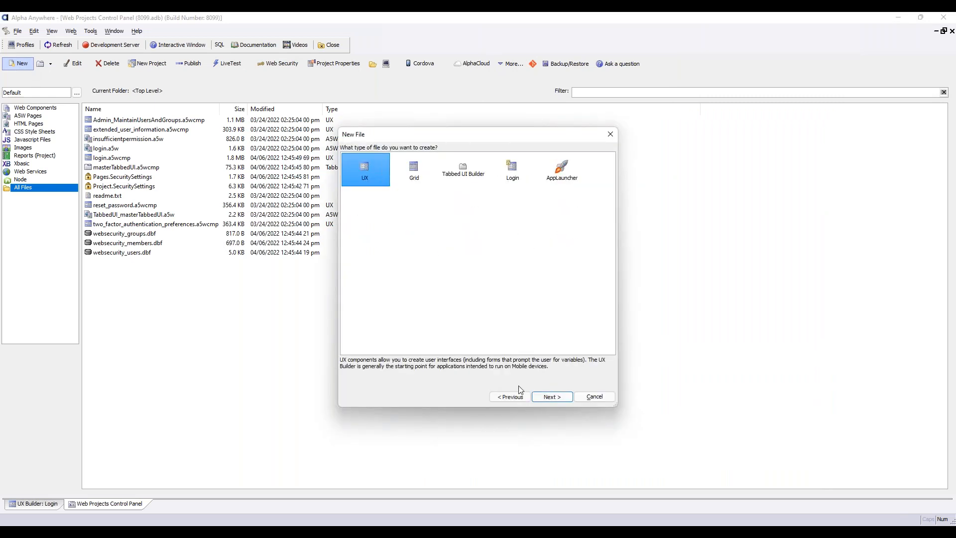
left_click(554, 398)
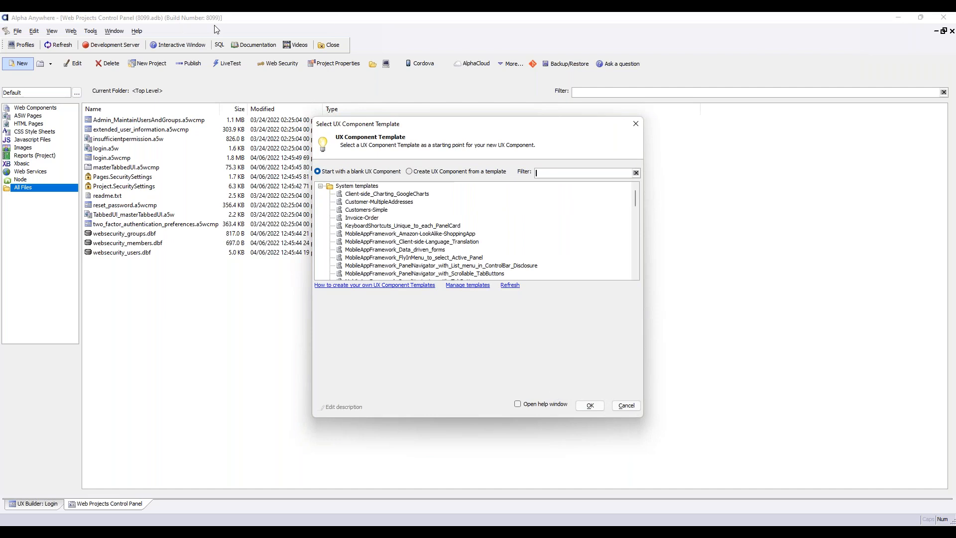
left_click(590, 406)
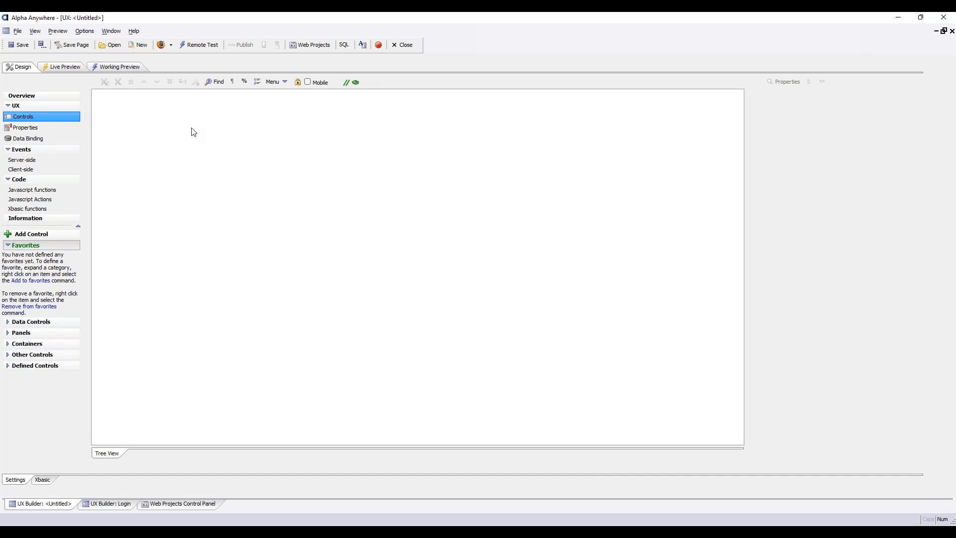
Find the PDFViewer control with the filter "pdf" and add it to the blank component
left_click(46, 238)
type("pdf")
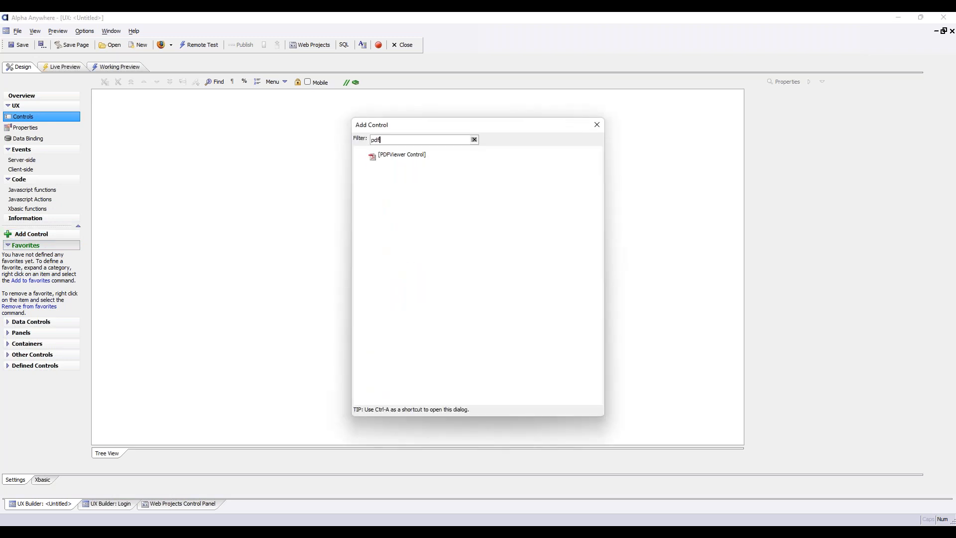
double_click(396, 155)
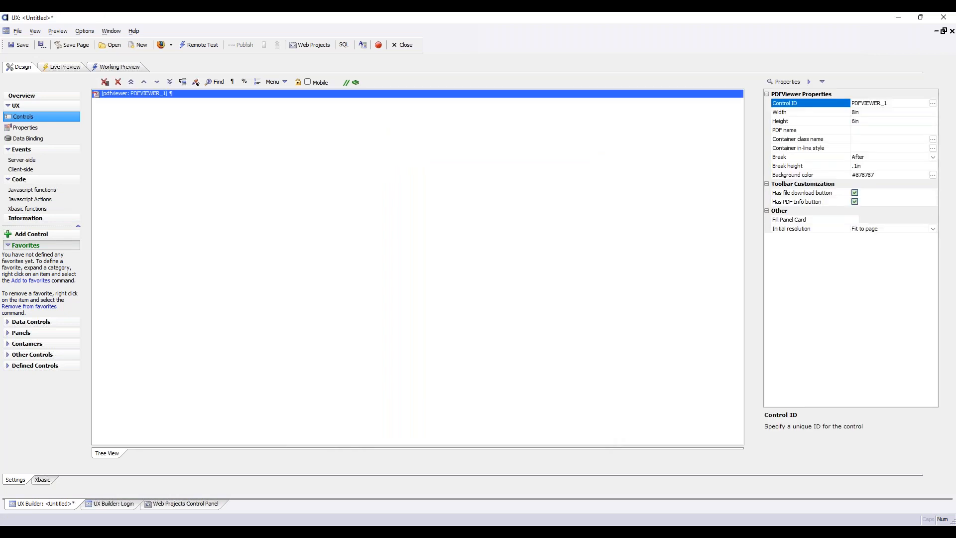
Examine the PDF viewer's Fill Panel Card property and the available choices for its Initial resolution
left_click(835, 224)
left_click(827, 230)
left_click(820, 220)
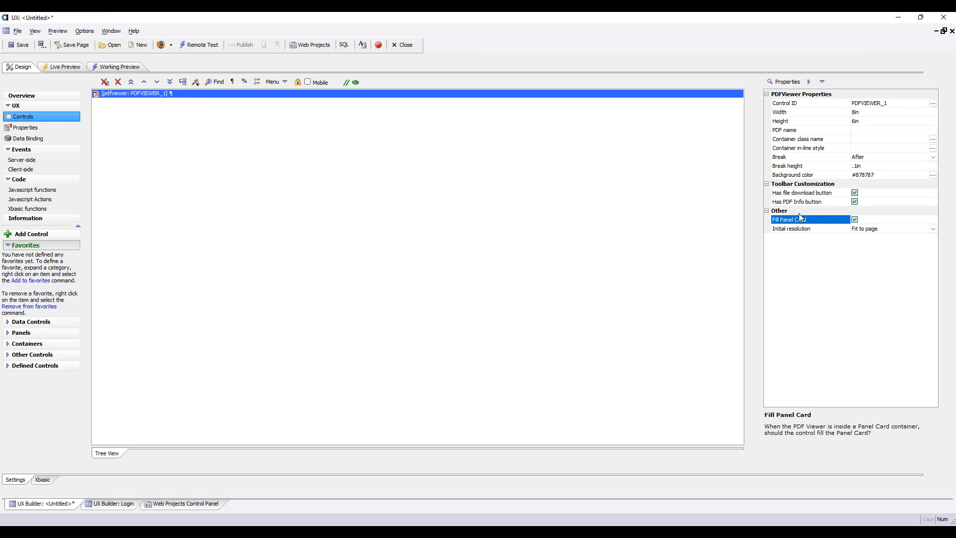
left_click(810, 233)
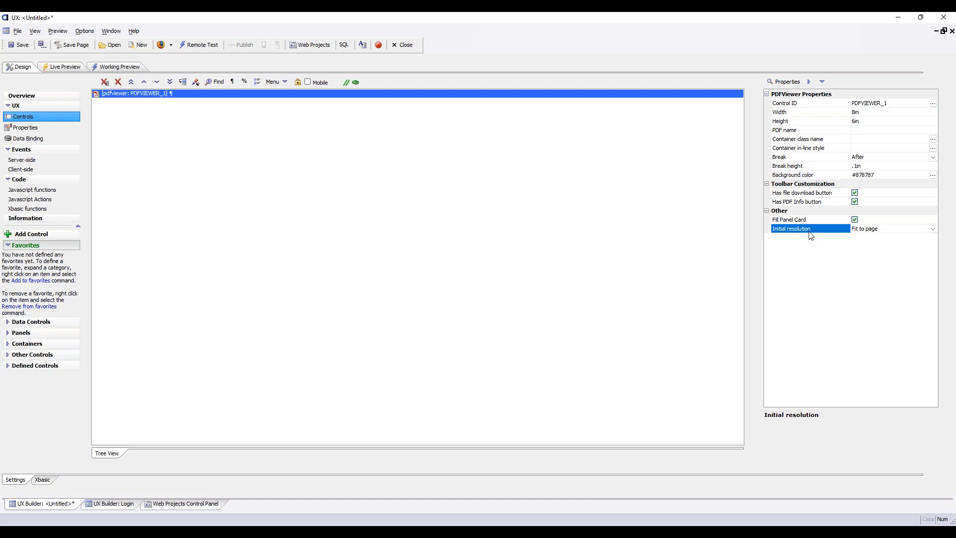
left_click(934, 230)
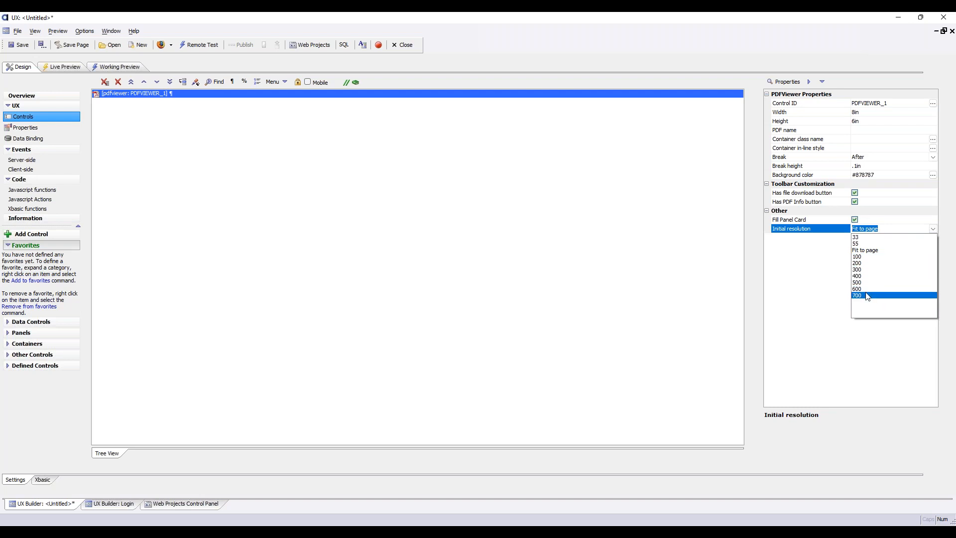
left_click(820, 238)
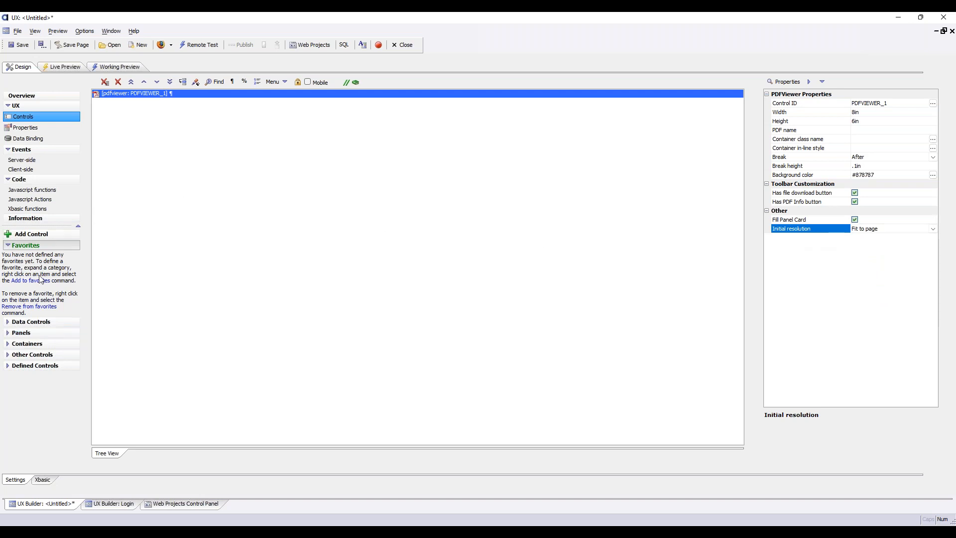
Insert a Panel Card with opening and closing tags around the PDF viewer control
left_click(38, 233)
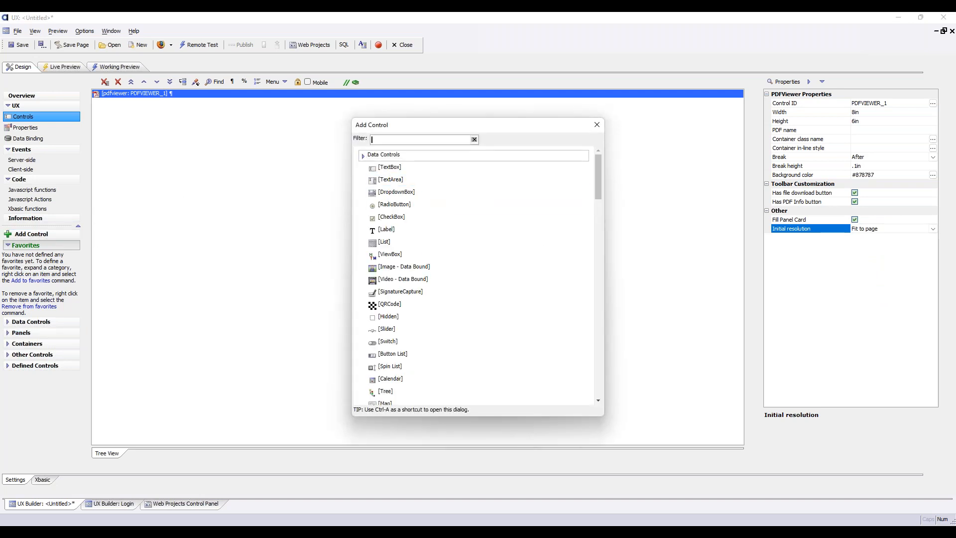
type("pan")
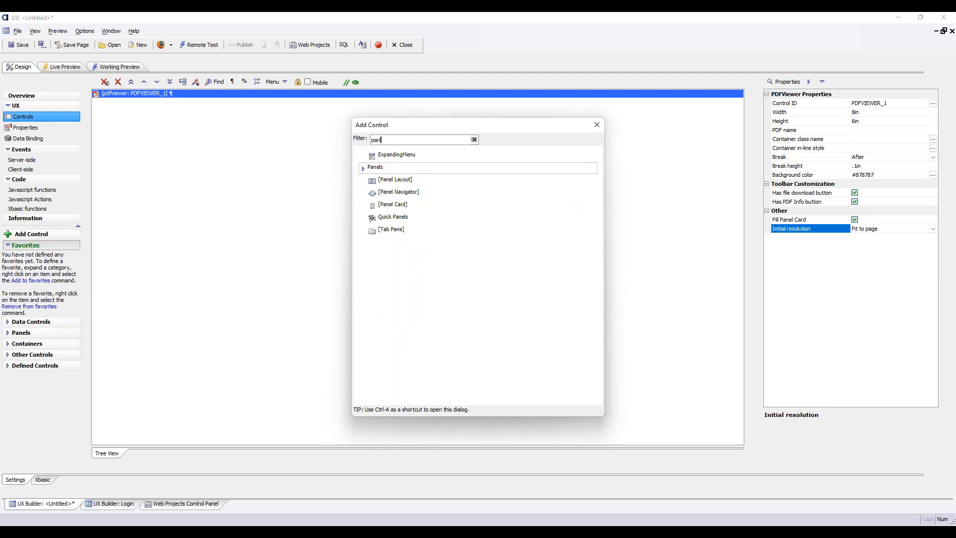
double_click(414, 206)
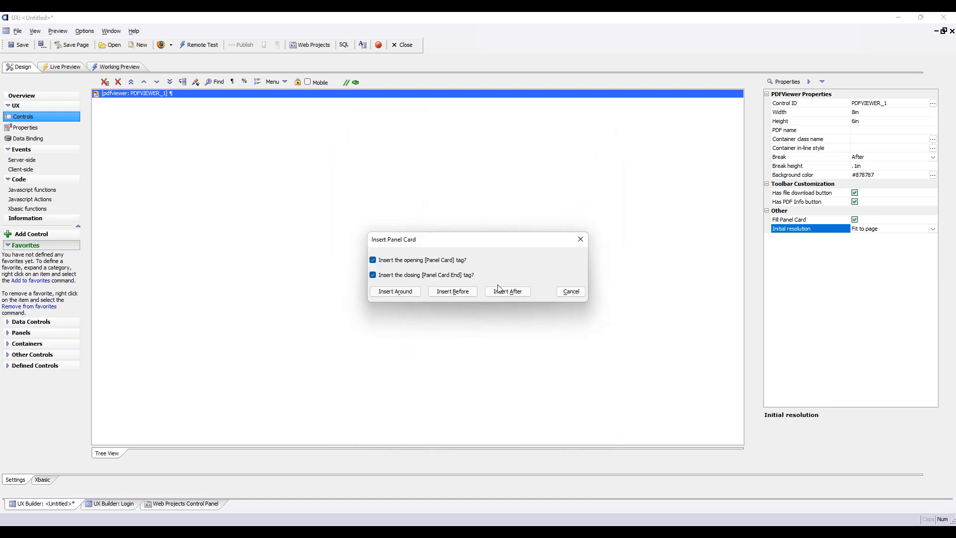
left_click(395, 291)
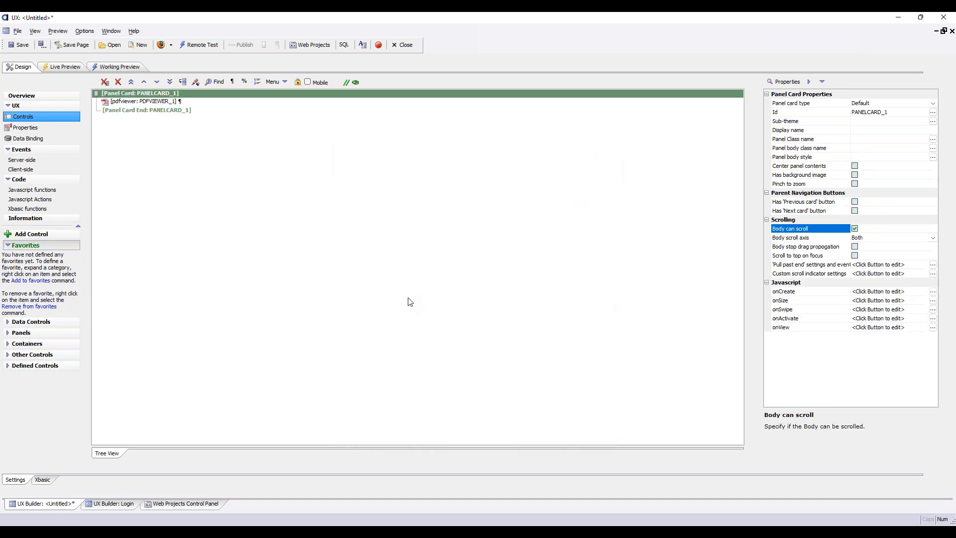
Check the PDF name property of the PDF viewer inside the panel card
left_click(193, 103)
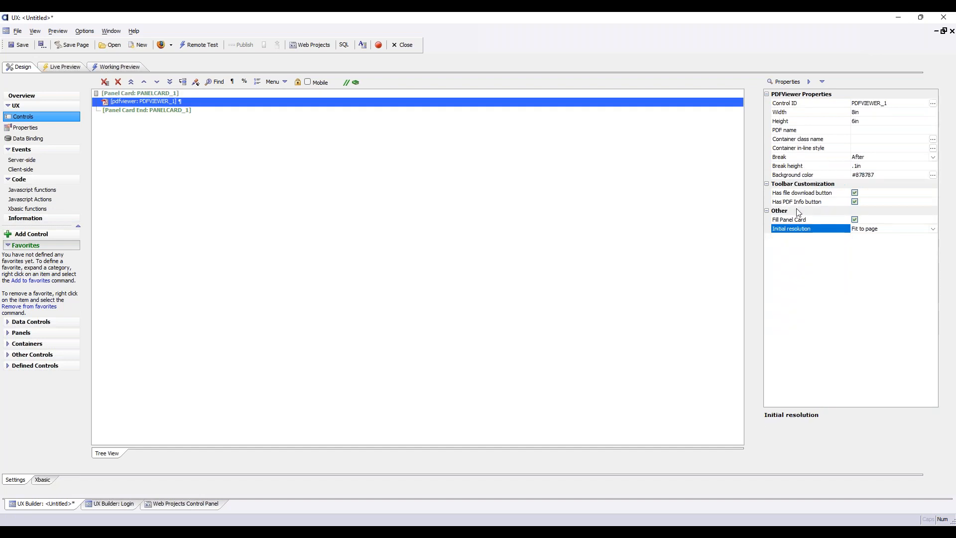
left_click(790, 131)
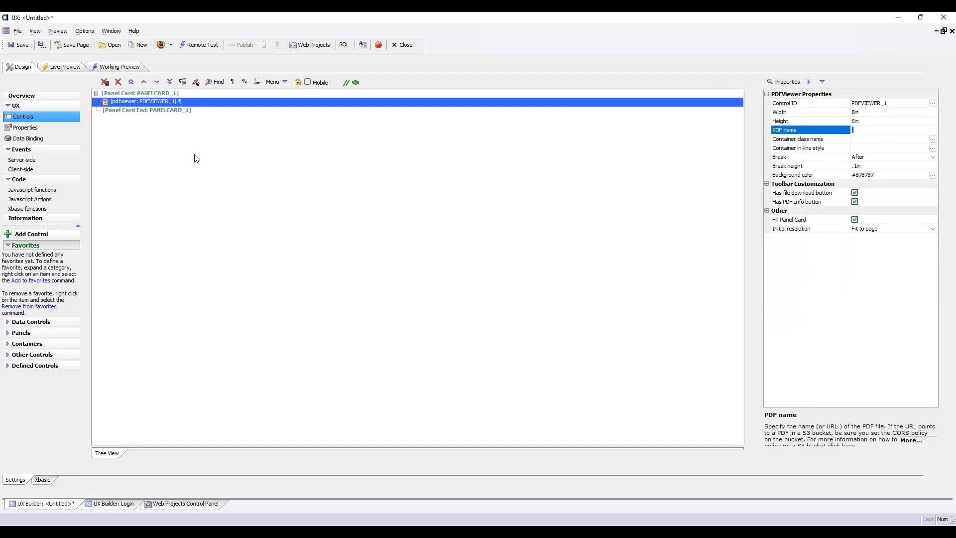
left_click(172, 135)
Run a full live preview of the component and let it start the Development Server
left_click(63, 66)
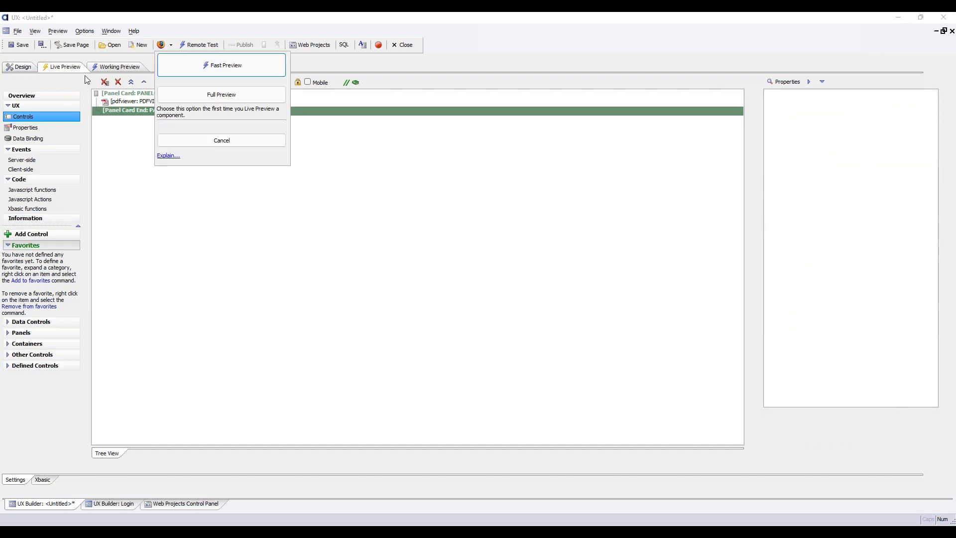
left_click(228, 91)
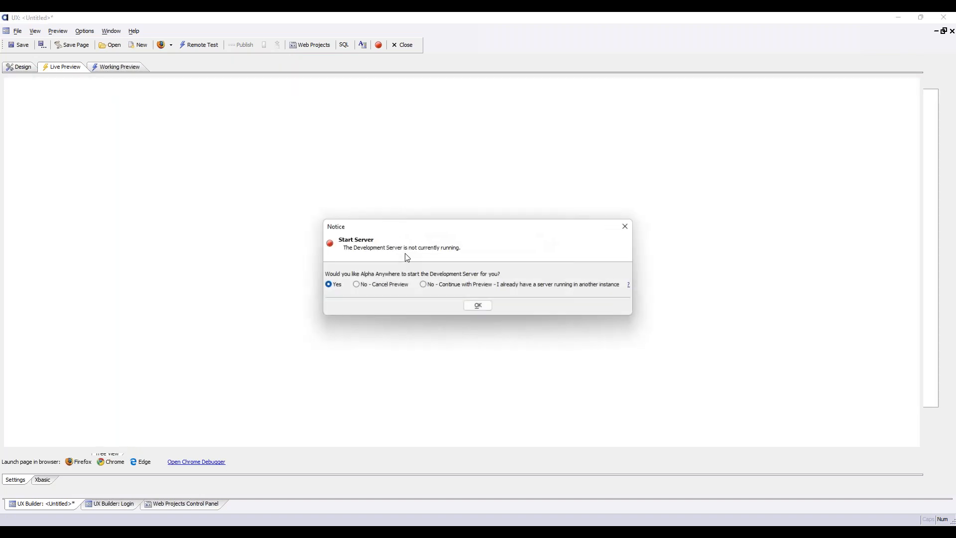
left_click(477, 303)
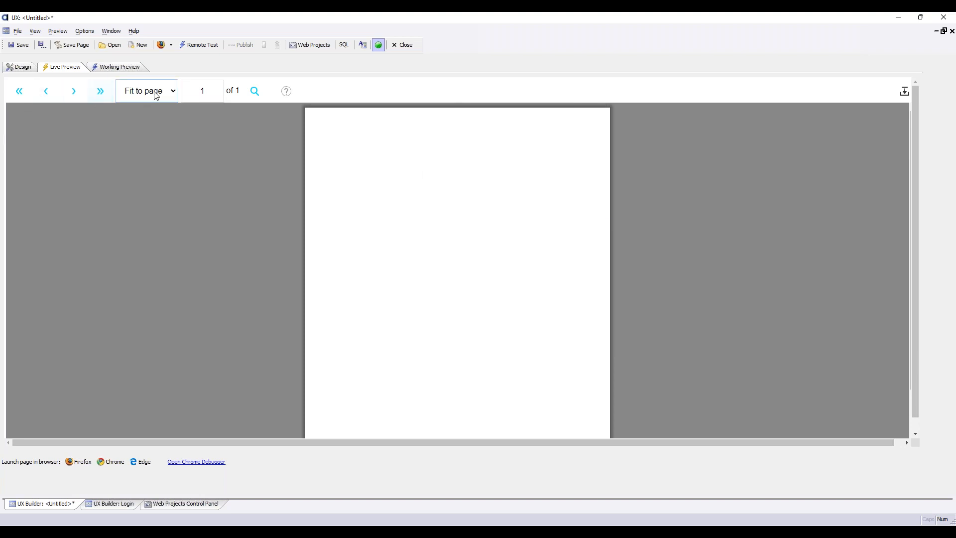
Inspect the previewed PDF viewer's zoom choices, page number box and PDF information display
left_click(135, 95)
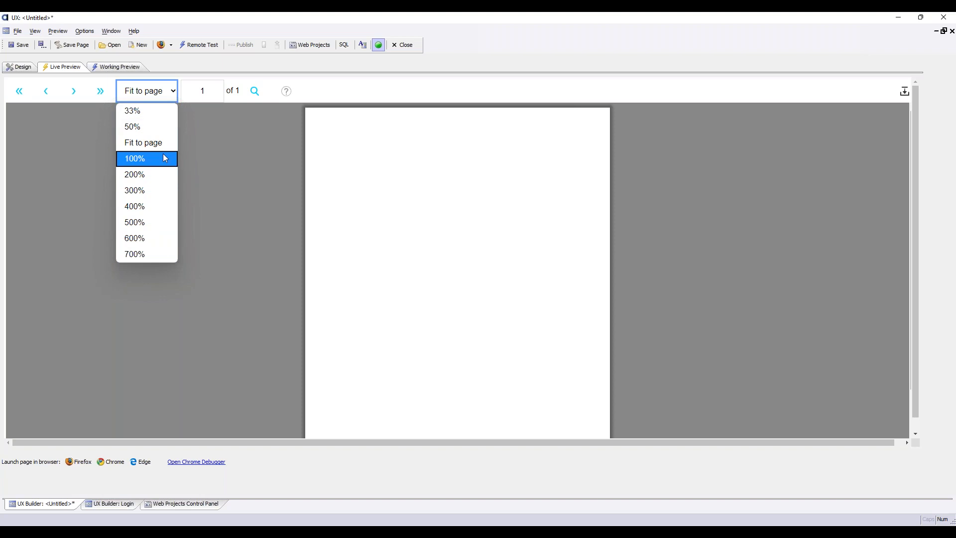
left_click(207, 87)
left_click(215, 94)
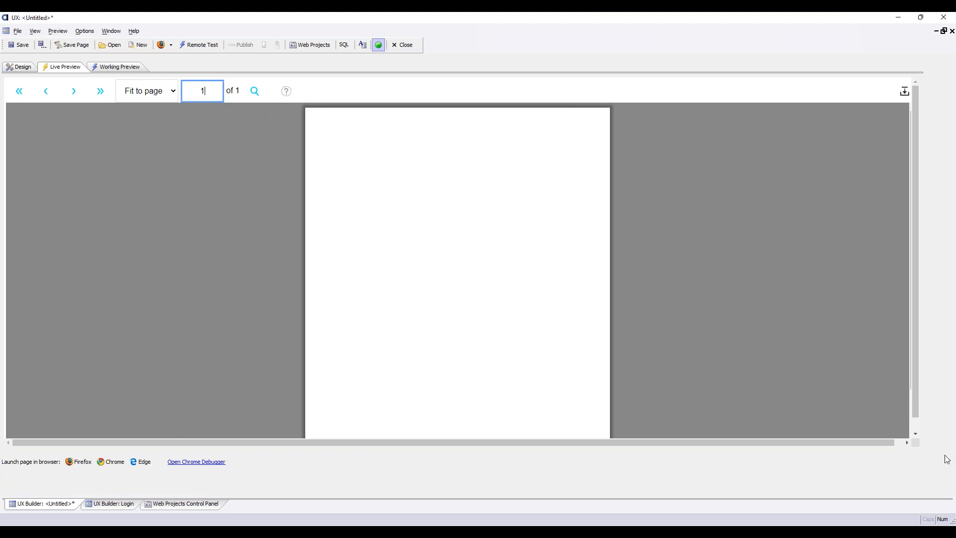
left_click(934, 468)
left_click(286, 94)
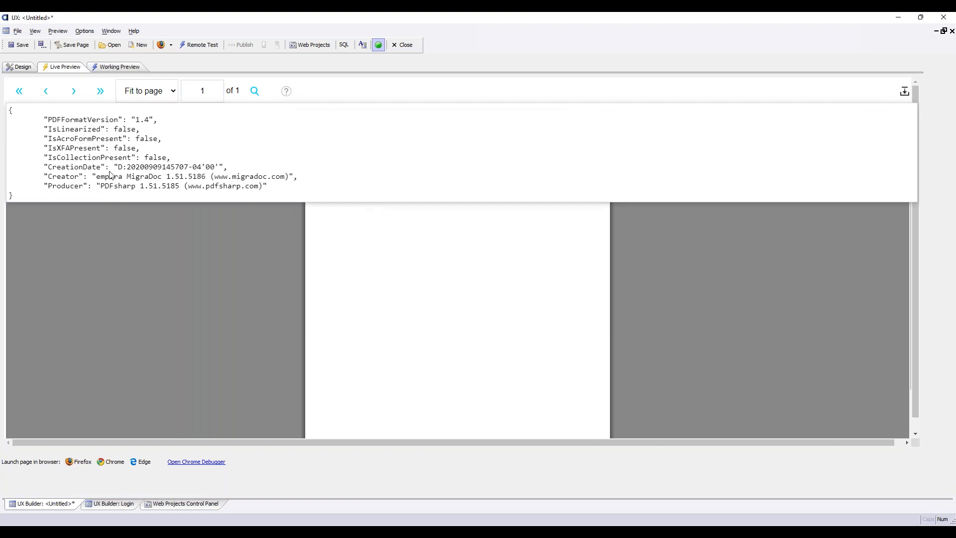
left_click(287, 93)
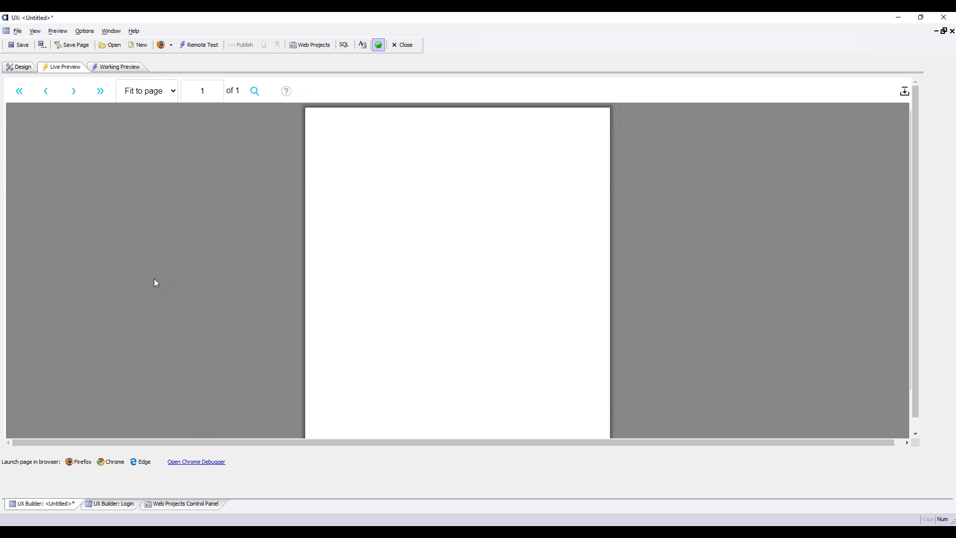
Return to the component's design and examine the PDF viewer's file download and PDF Info button properties
left_click(18, 67)
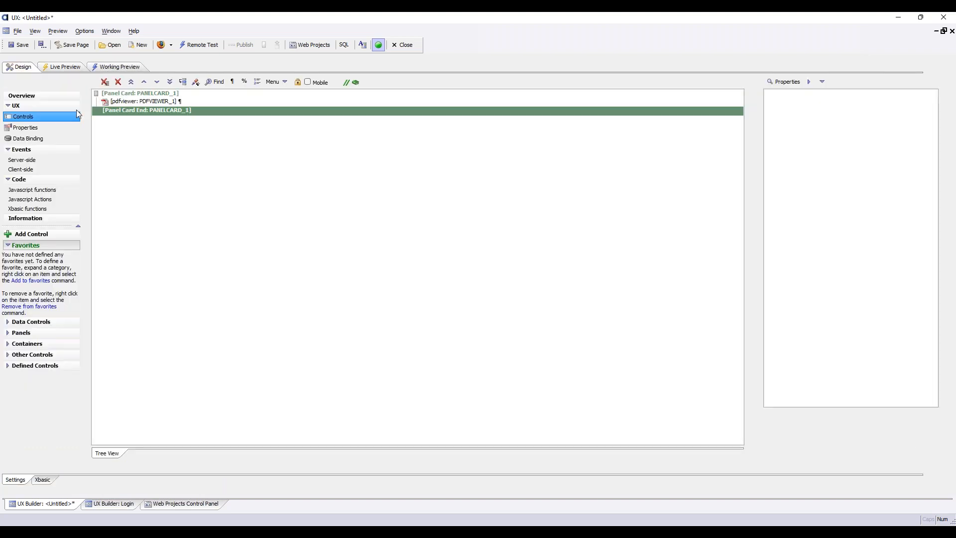
left_click_drag(183, 101, 183, 109)
left_click(183, 110)
left_click(180, 103)
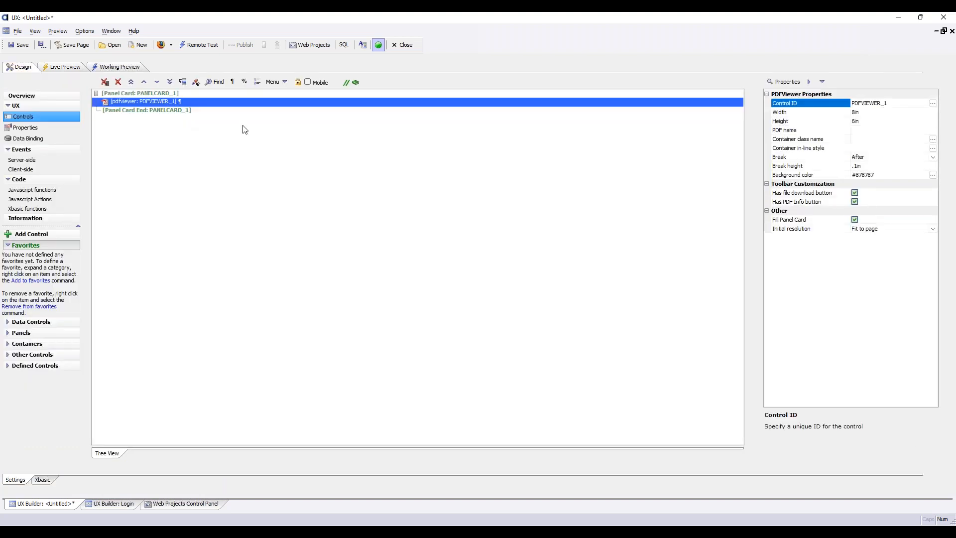
left_click(814, 193)
left_click(817, 201)
left_click(817, 195)
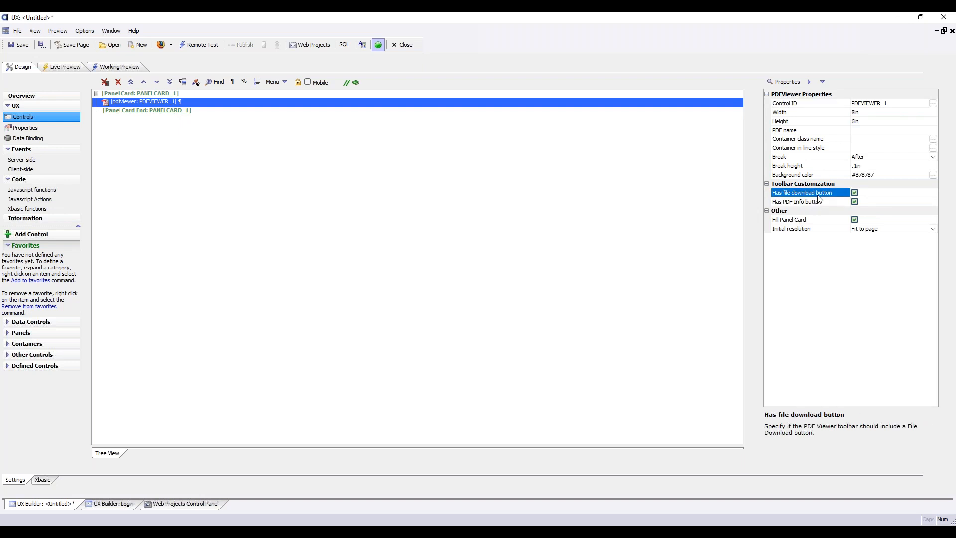
left_click(824, 202)
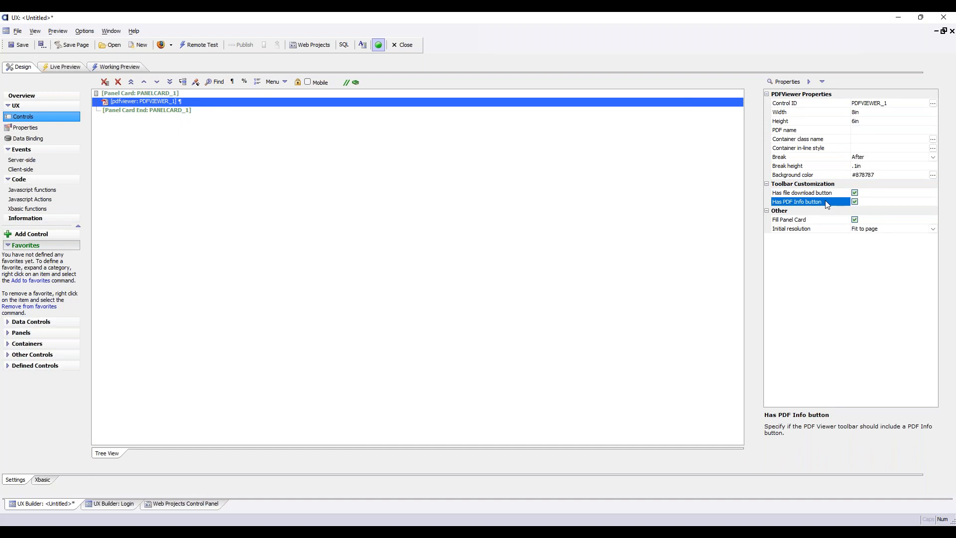
Examine the PDF viewer's Fill Panel Card, Initial resolution, Break and PDF name properties
left_click(825, 220)
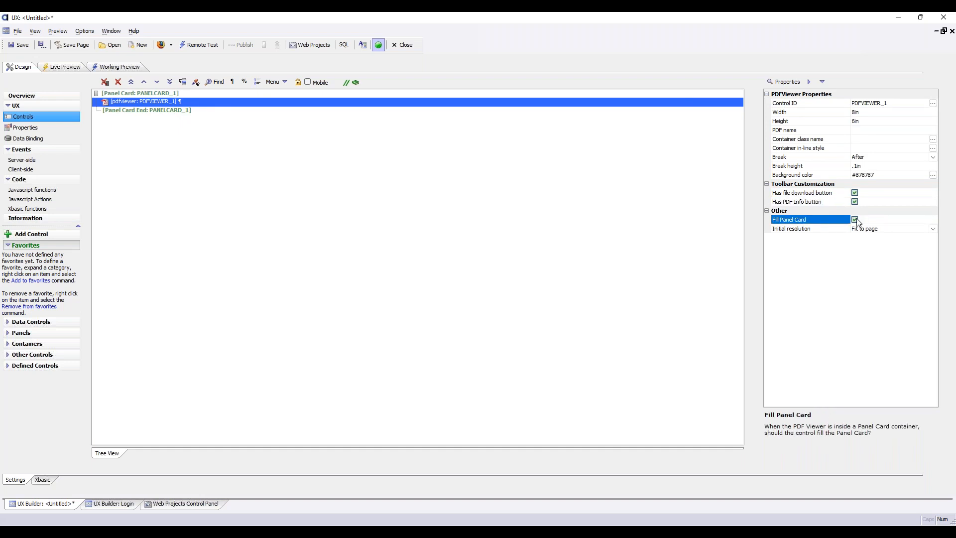
left_click(855, 219)
left_click(836, 231)
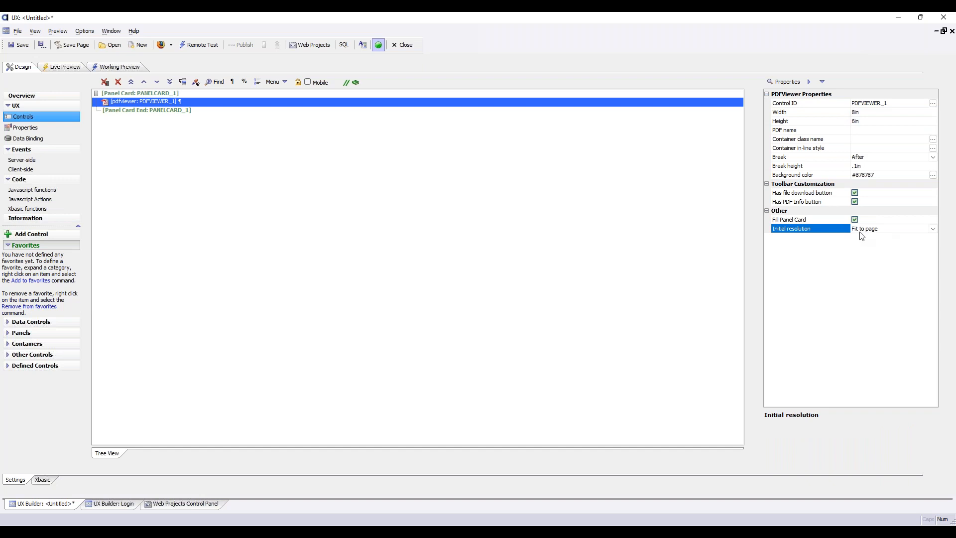
left_click(815, 132)
key("Down")
key("Down")
key("Down")
key("Down")
key("Down")
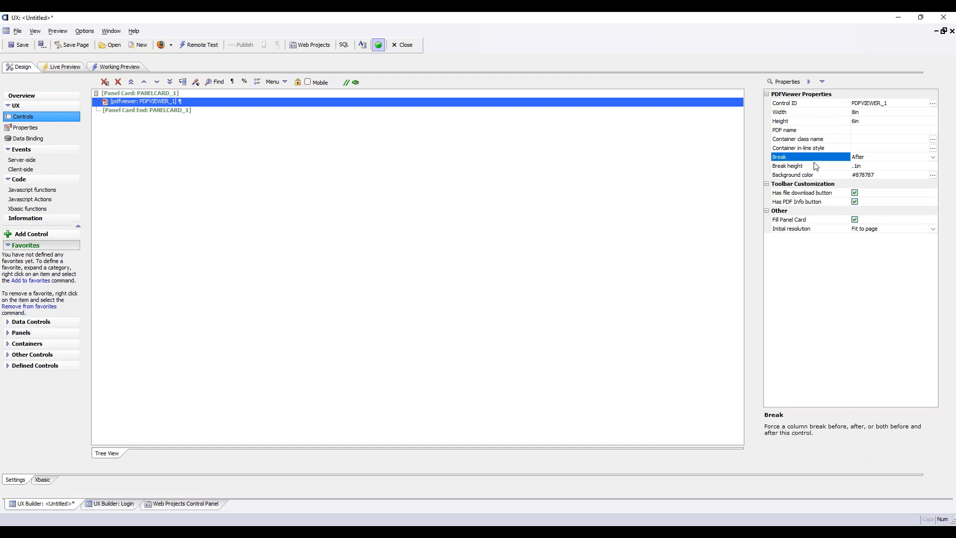
left_click(829, 132)
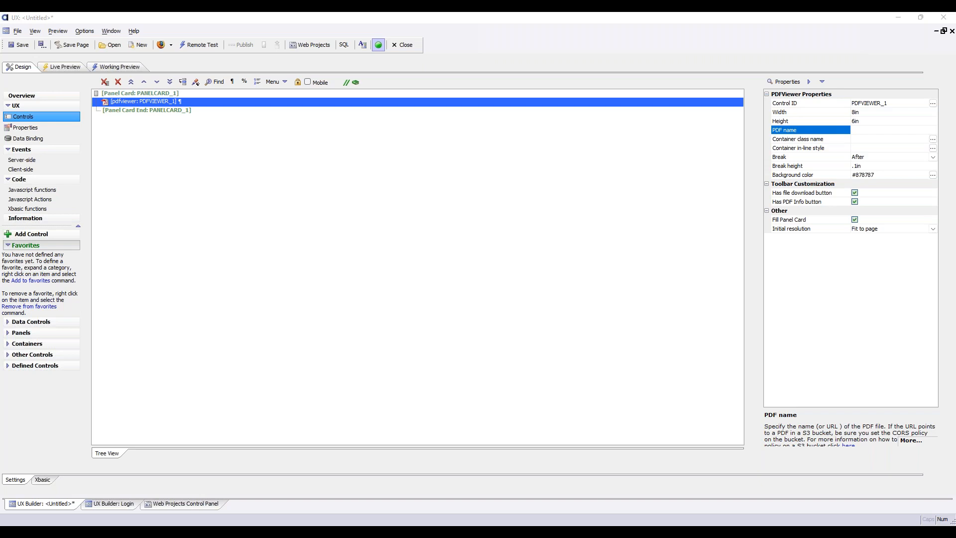
Run a full live preview of the component and look over the PDF page in the viewer
left_click(64, 66)
left_click(227, 93)
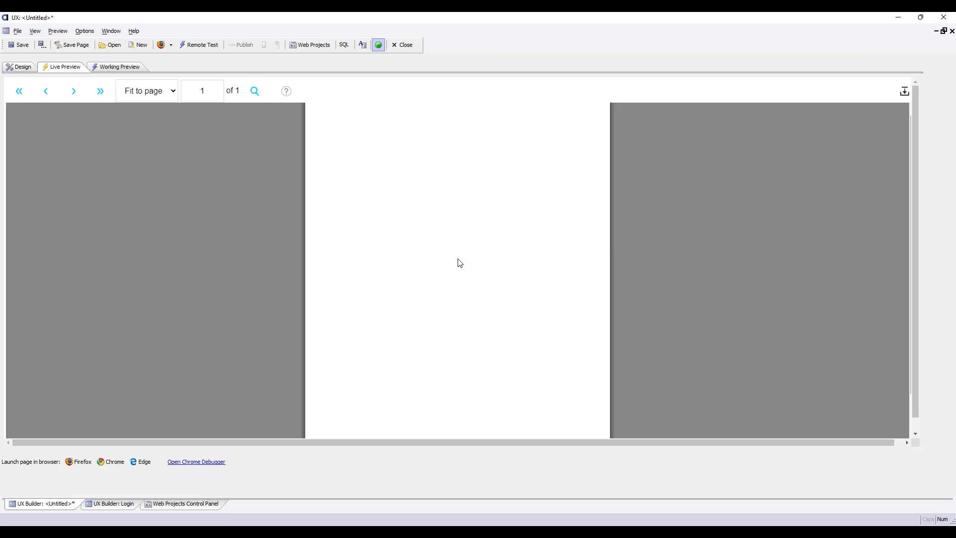
scroll(460, 263, "down", 1)
scroll(460, 262, "up", 2)
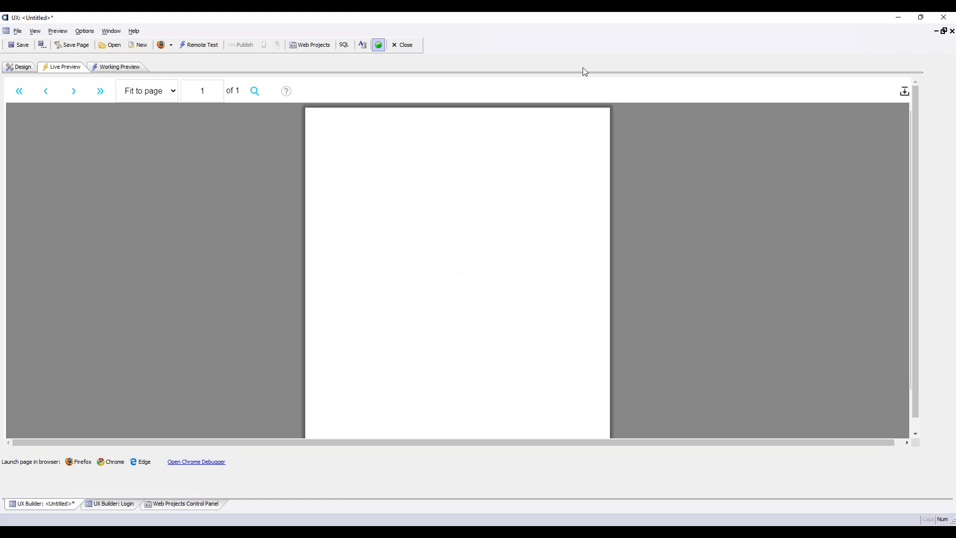
Return to the component's design and set the PDF viewer's initial resolution to the custom value 12
left_click(20, 66)
left_click(873, 229)
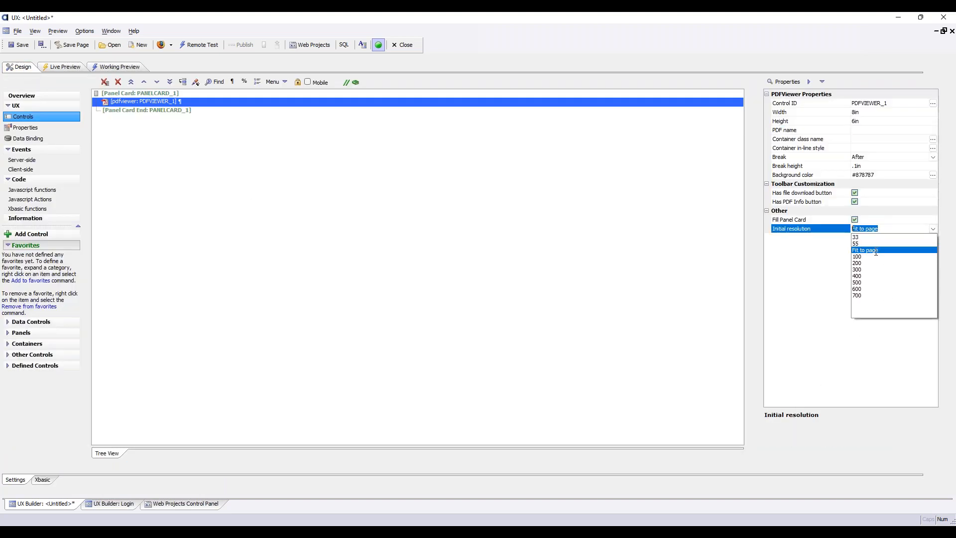
left_click(876, 295)
key("BackSpace")
key("BackSpace")
key("BackSpace")
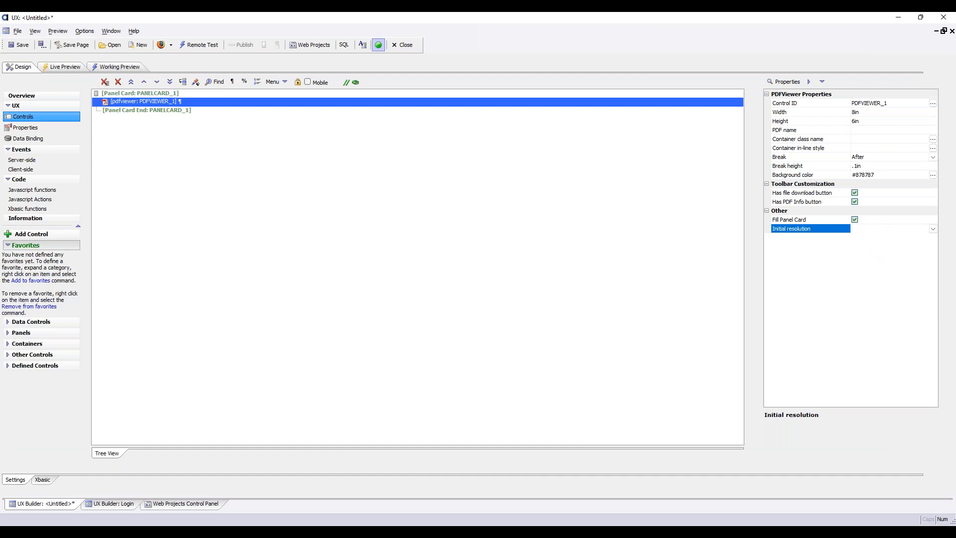
type("12")
Run a full live preview, inspect the viewer's zoom choices and show the PDF at 100%
left_click(74, 69)
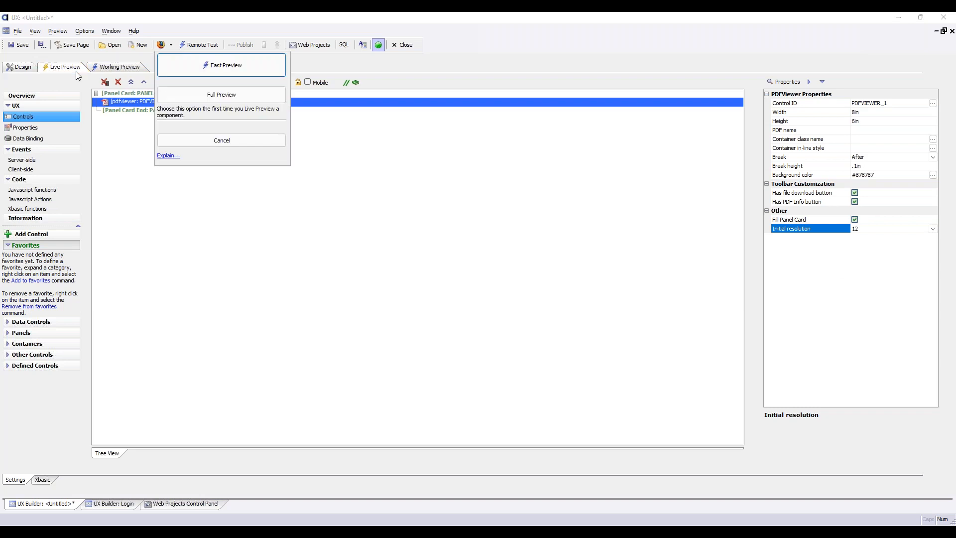
left_click(188, 99)
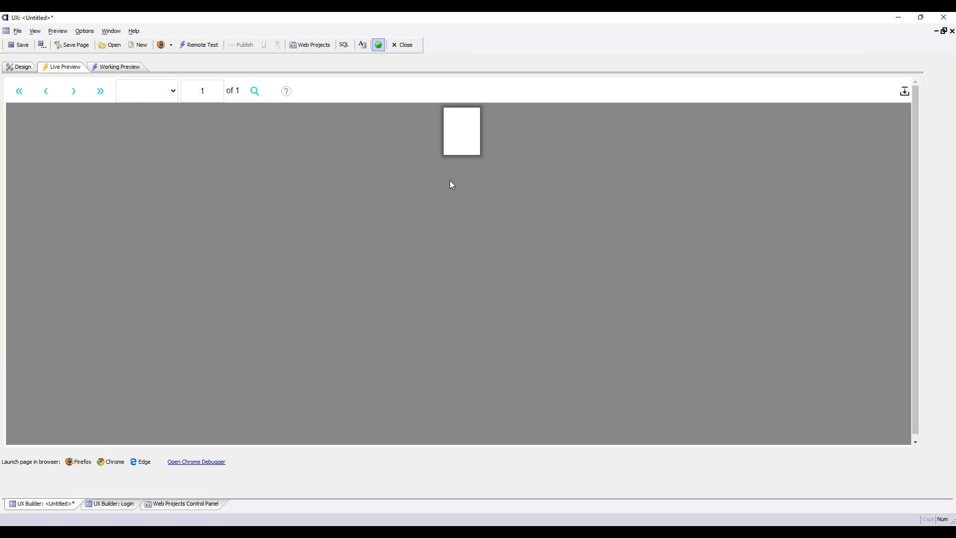
left_click(155, 93)
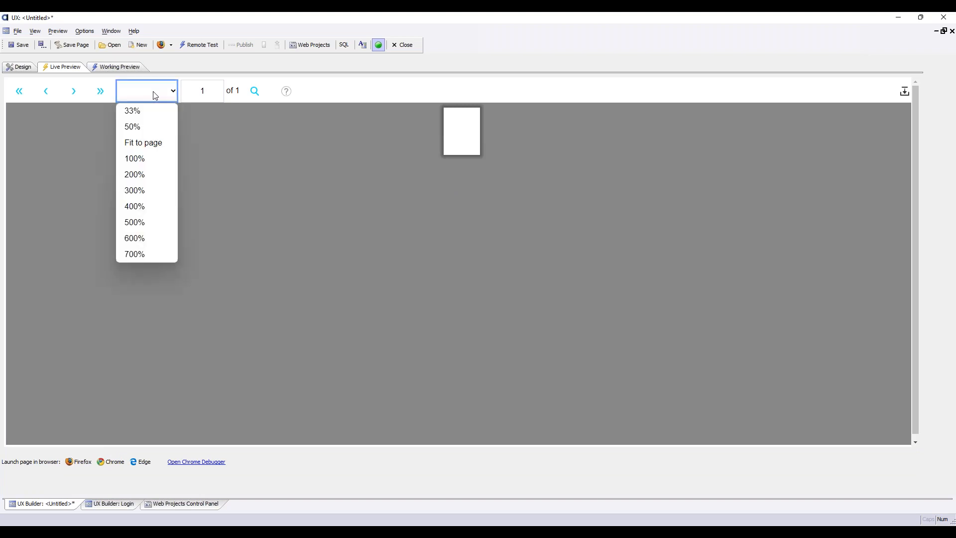
left_click(345, 236)
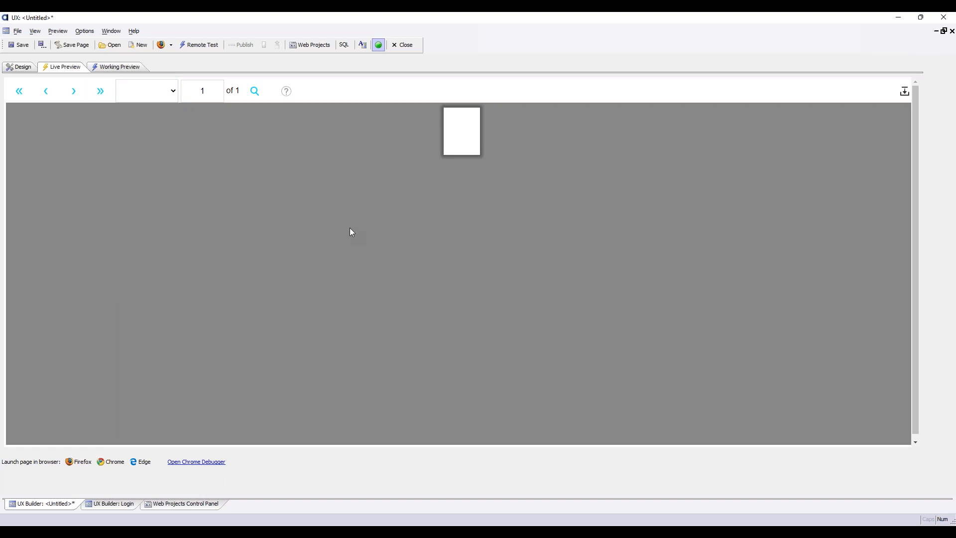
left_click(155, 94)
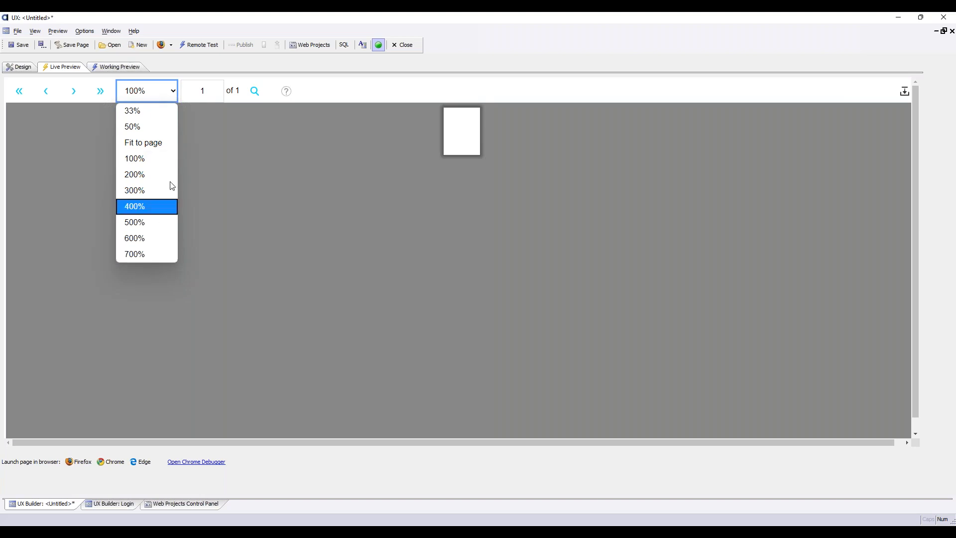
left_click(381, 212)
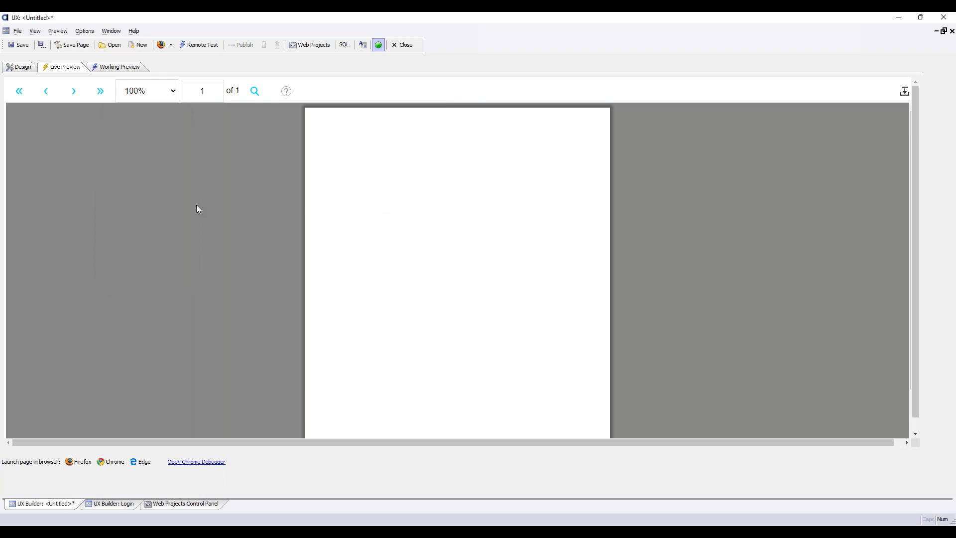
Return to the component's design and set the PDF viewer's initial resolution to Fit to page
left_click(22, 70)
left_click(277, 151)
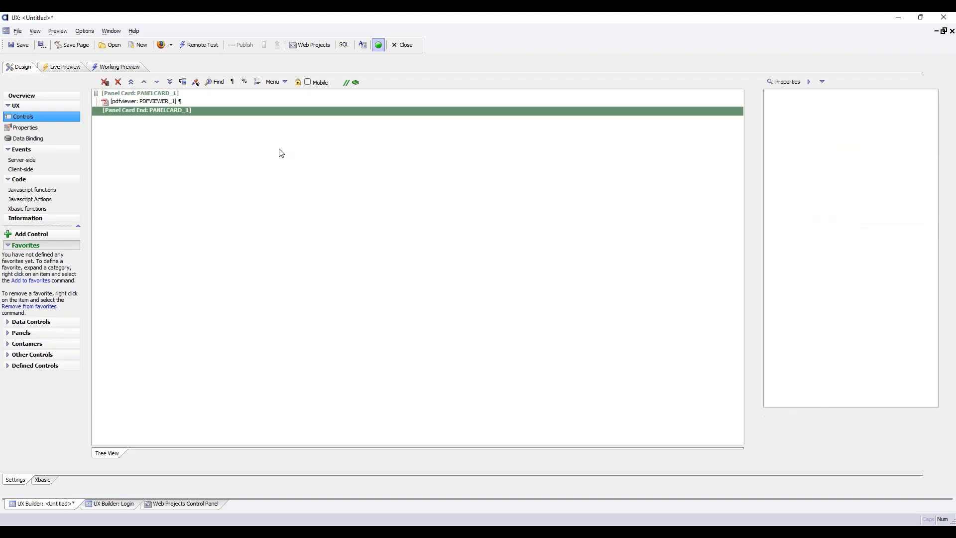
left_click(225, 101)
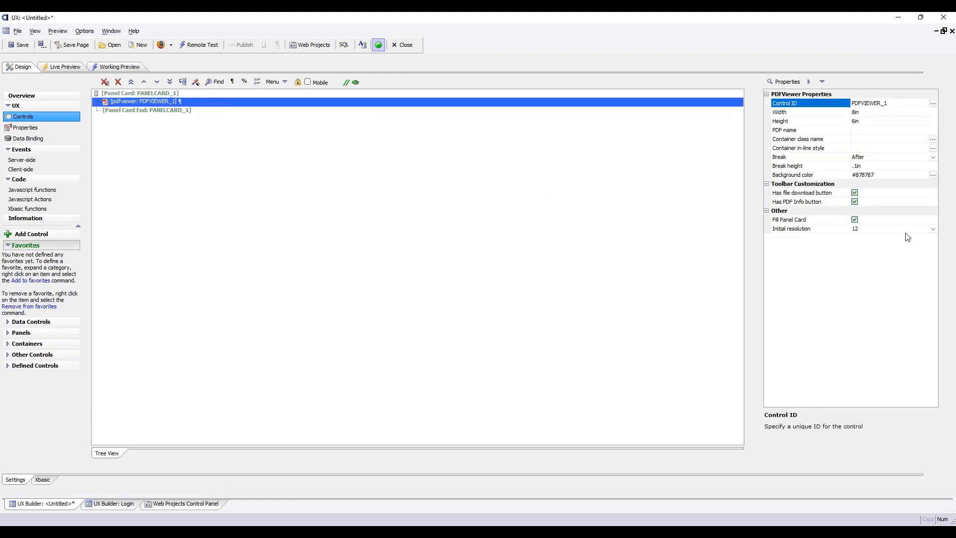
left_click(908, 229)
left_click(903, 250)
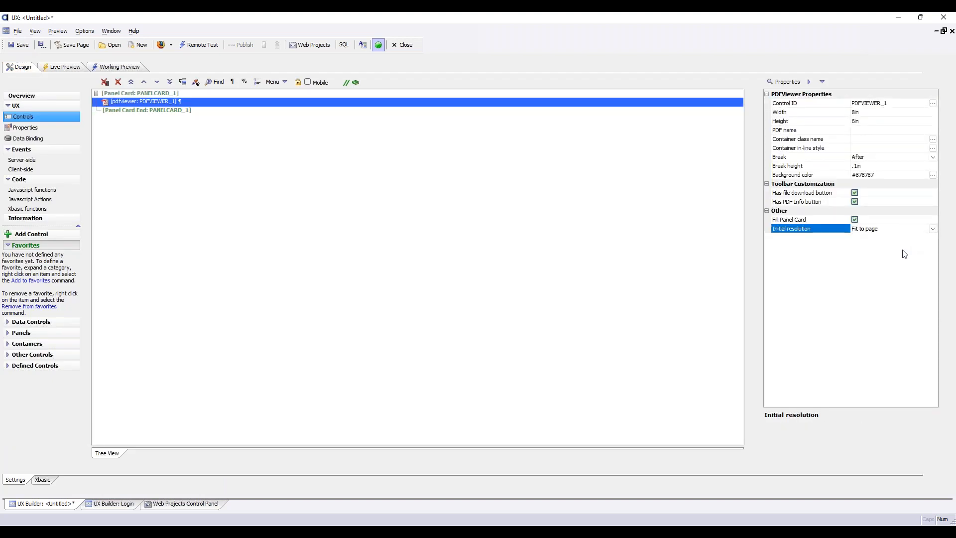
left_click(550, 203)
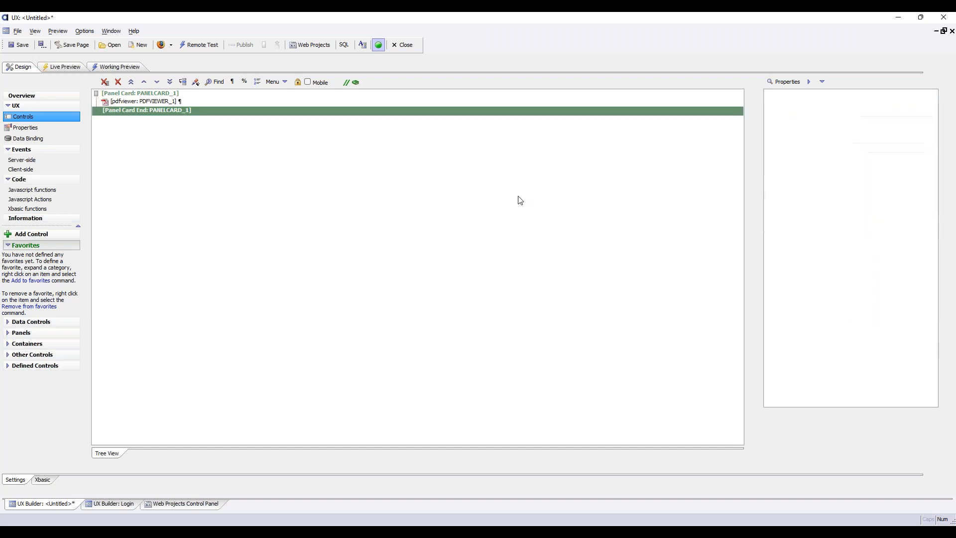
left_click(237, 101)
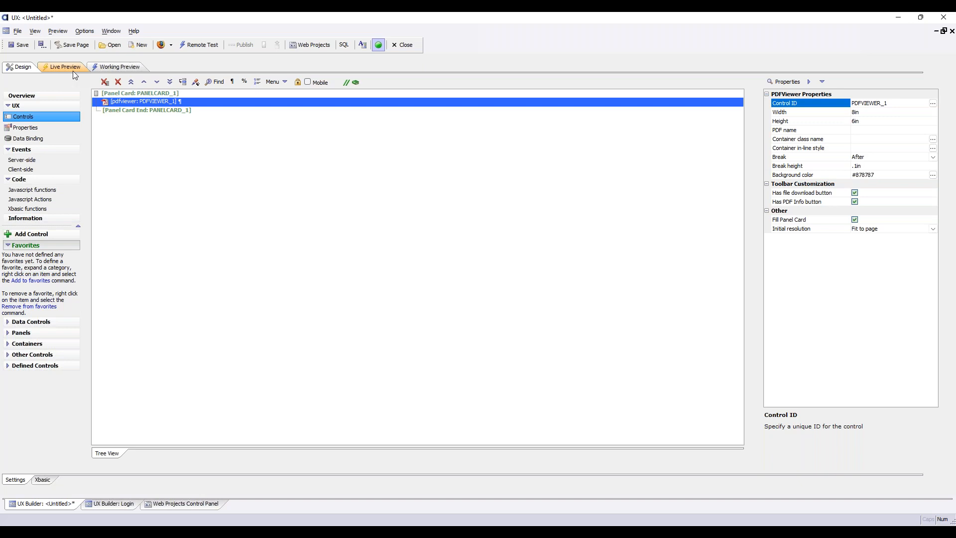
left_click(195, 202)
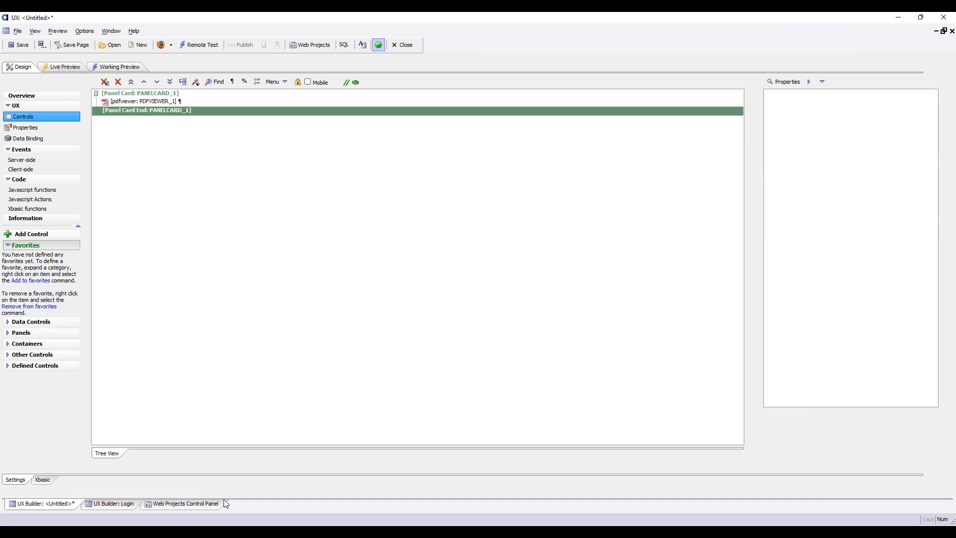
Create a new blank UX component from the Web Projects Control Panel
left_click(204, 506)
left_click(18, 64)
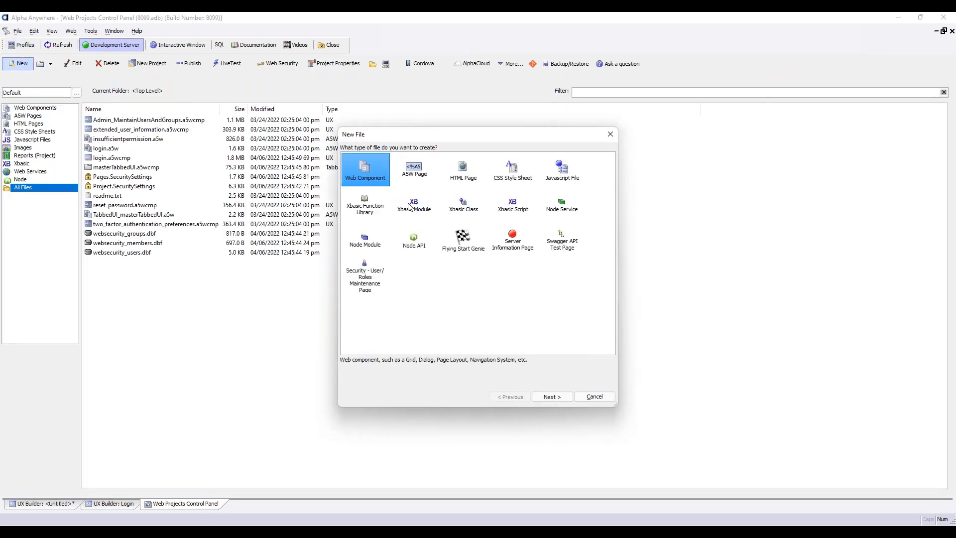
left_click(551, 397)
left_click(557, 398)
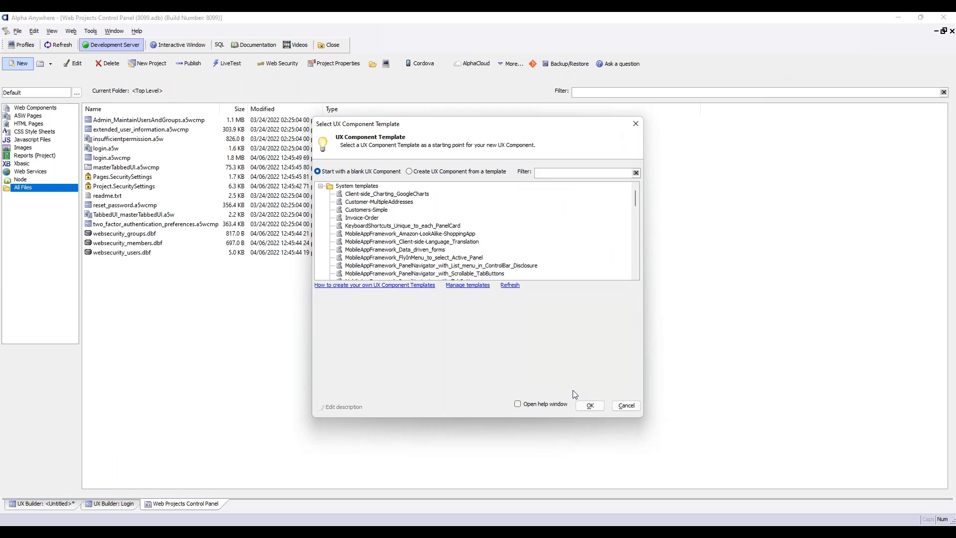
left_click(575, 401)
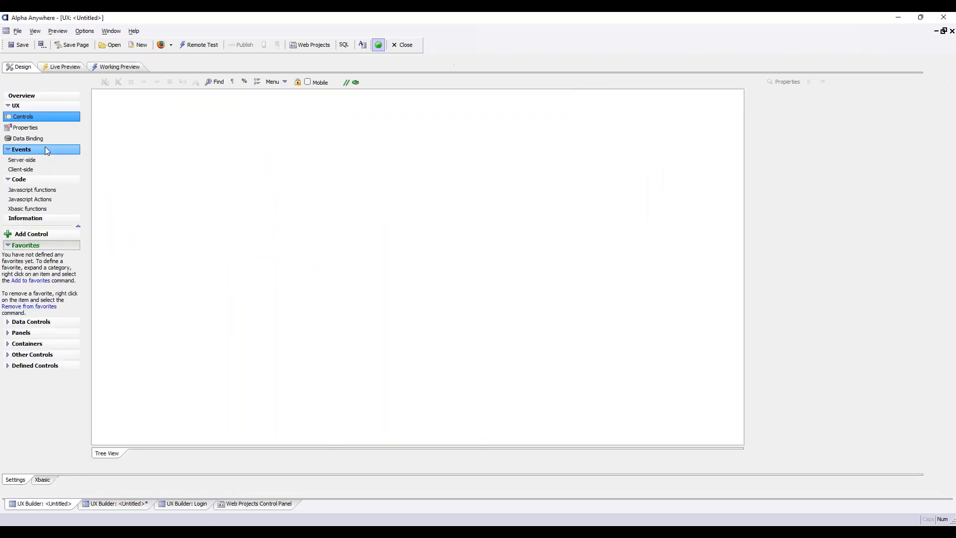
Add a List control named list1 to the new component and start its Quick Setup Genie
left_click(44, 239)
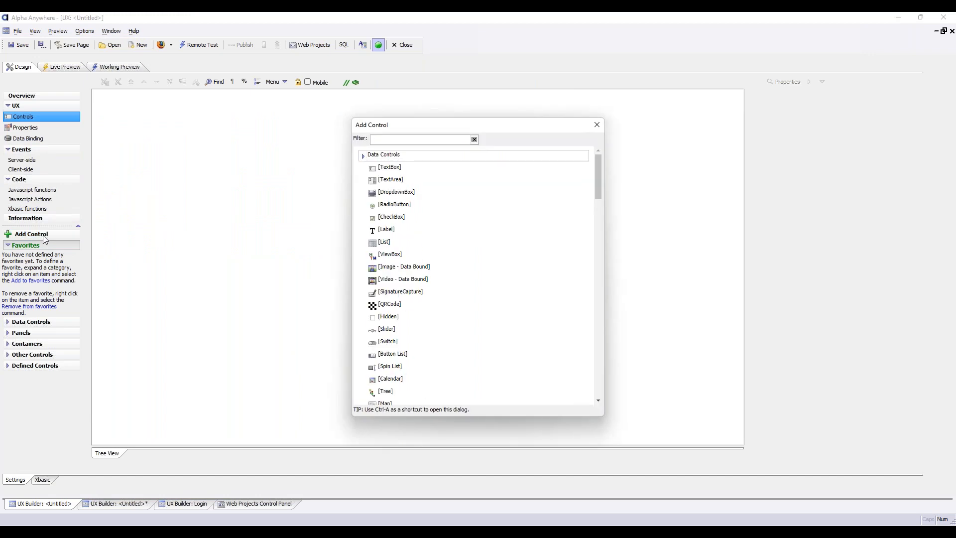
type("list")
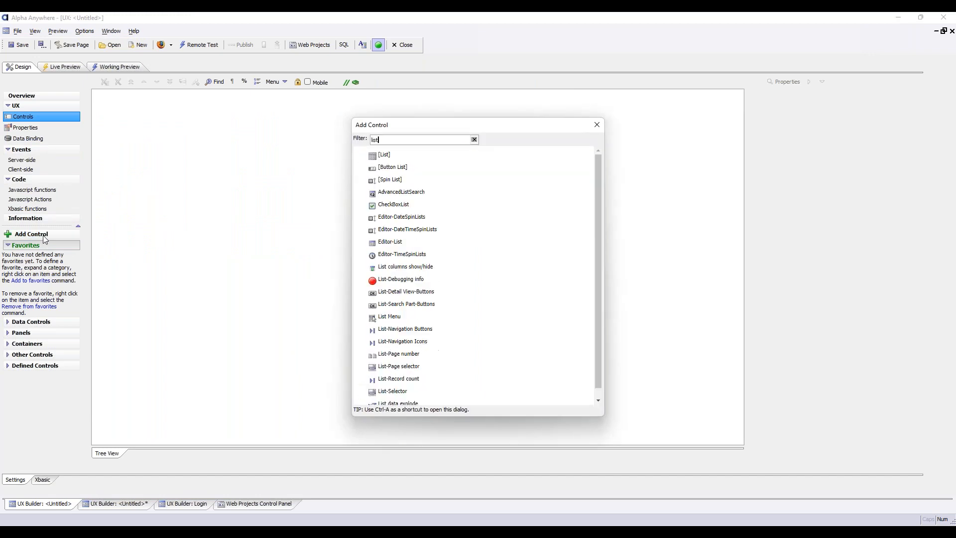
double_click(377, 158)
left_click(371, 377)
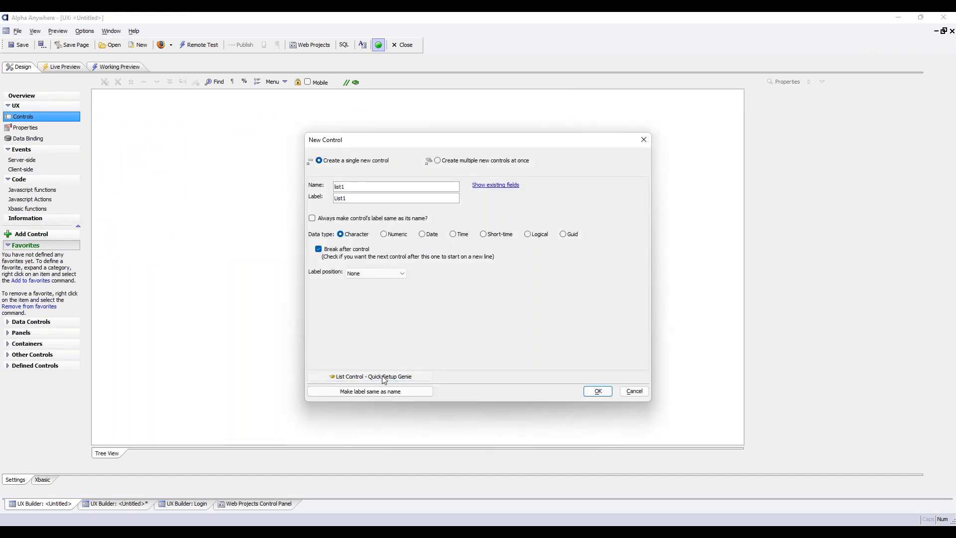
Set the list's data source to the AADemo-Northwind connection and its Customers table
left_click(684, 223)
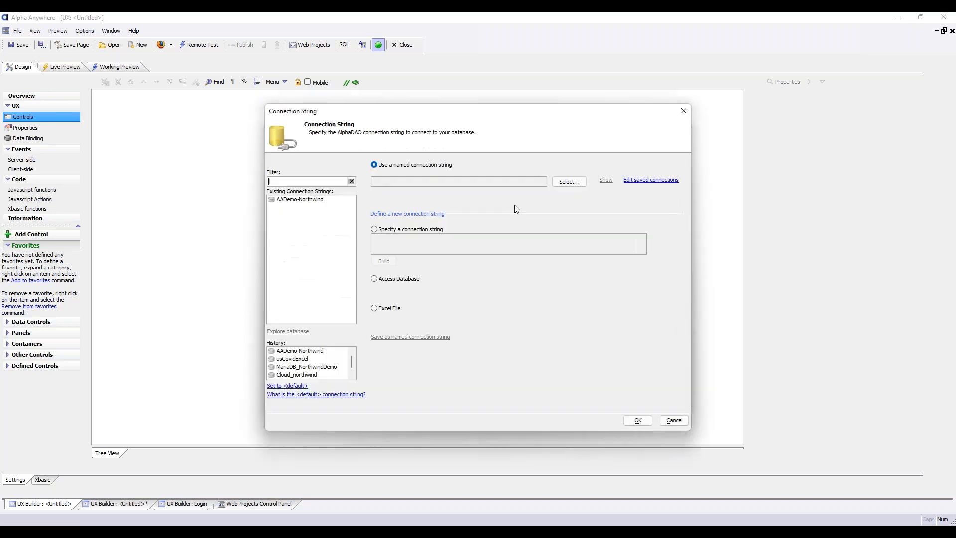
left_click(299, 199)
left_click(637, 421)
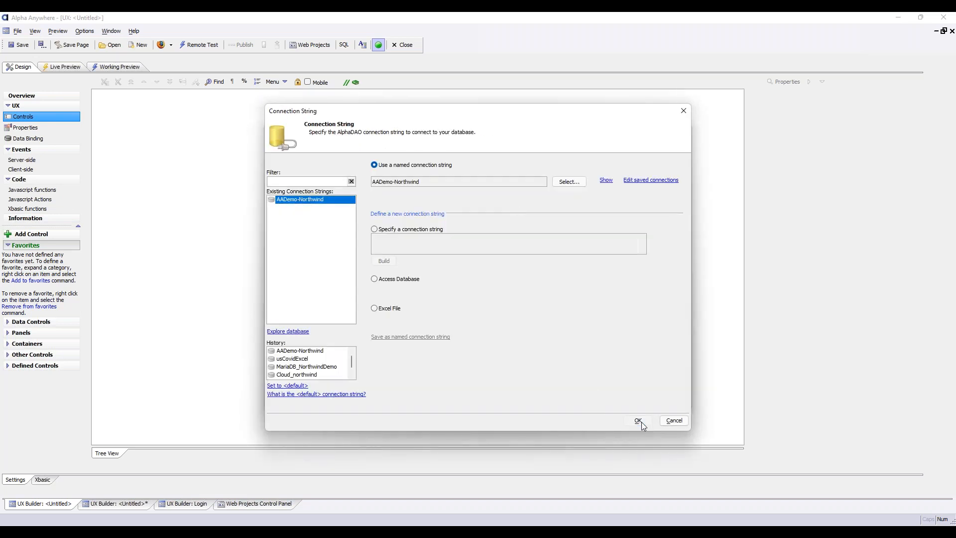
left_click(352, 240)
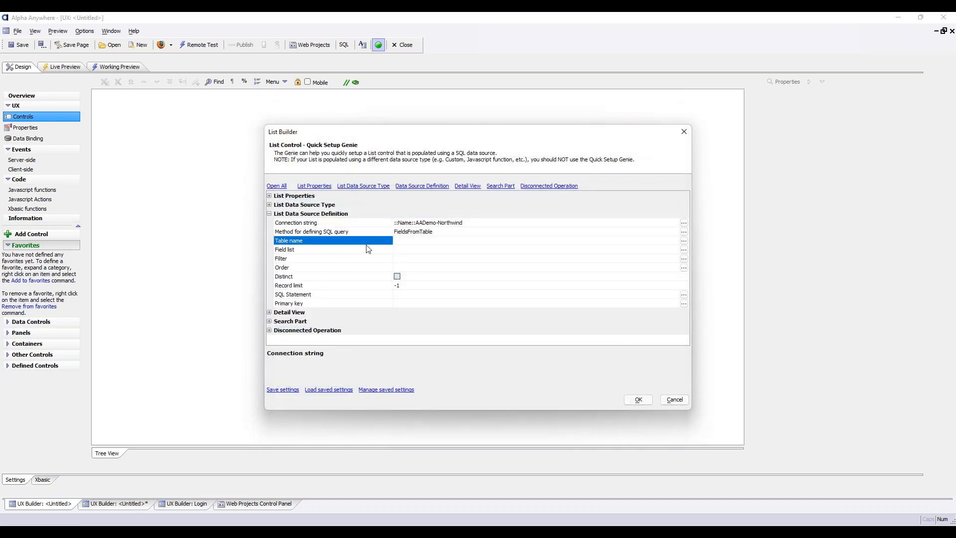
left_click(685, 241)
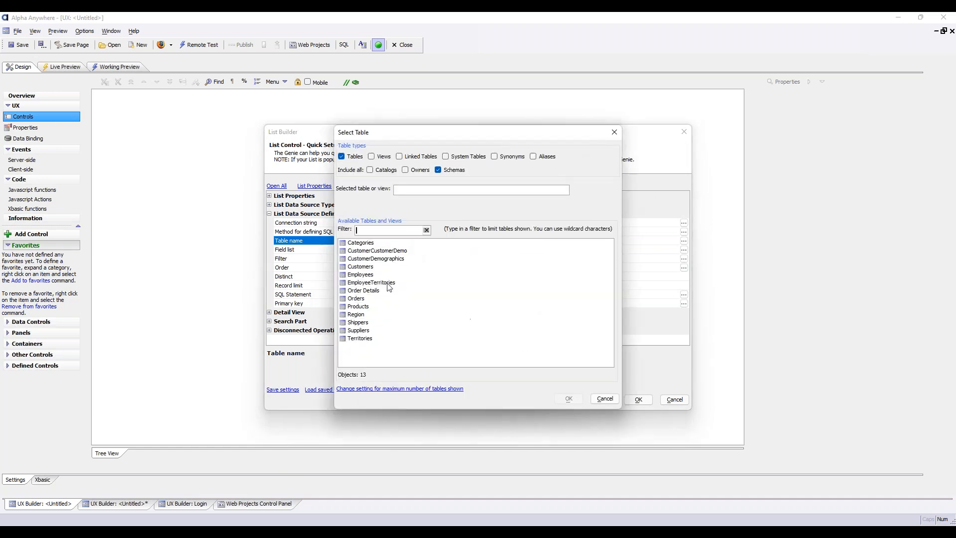
left_click(359, 267)
left_click(569, 398)
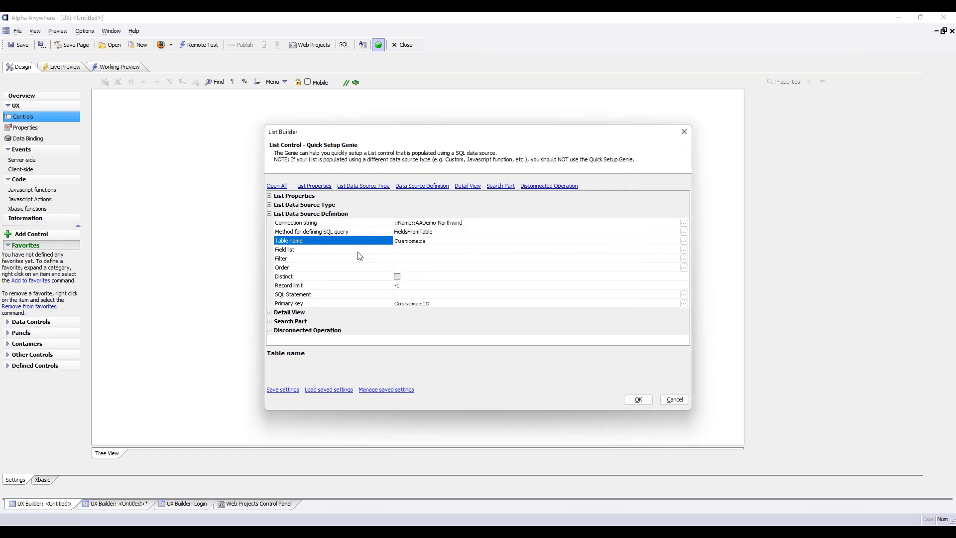
Include all available Customers fields in the list's field list
left_click(357, 258)
left_click(356, 250)
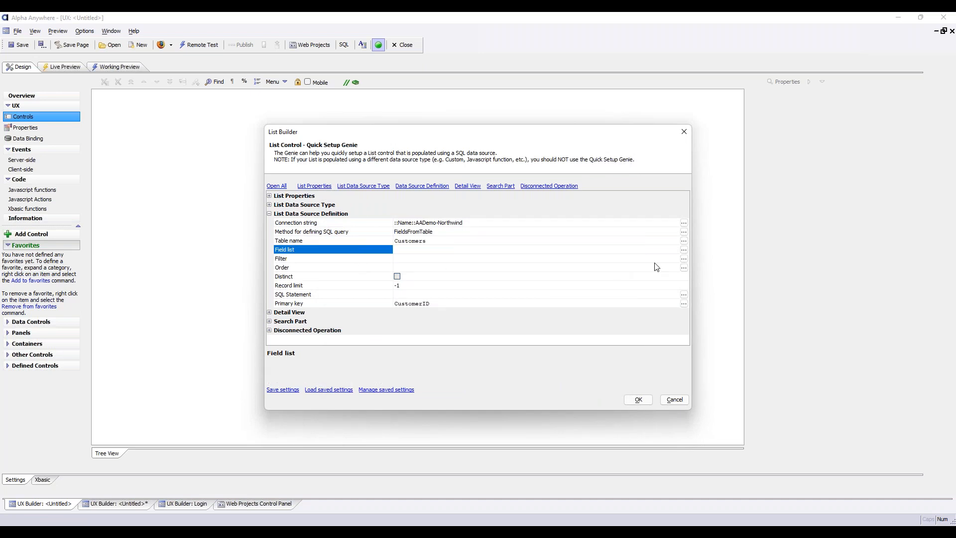
left_click(684, 250)
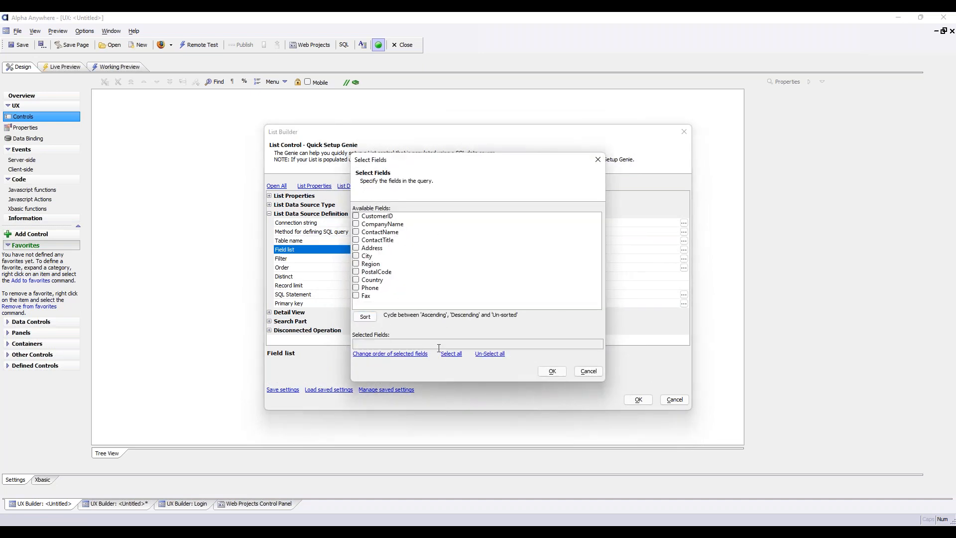
left_click(451, 354)
left_click(552, 371)
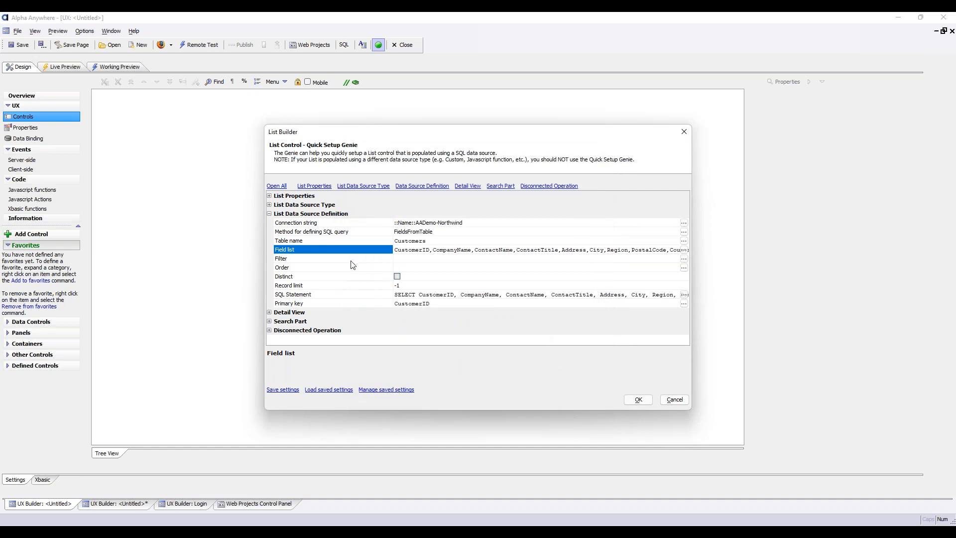
Check the genie's Detail View and Search Part options and accept the Quick Setup Genie settings to create the list
left_click(269, 321)
left_click(270, 312)
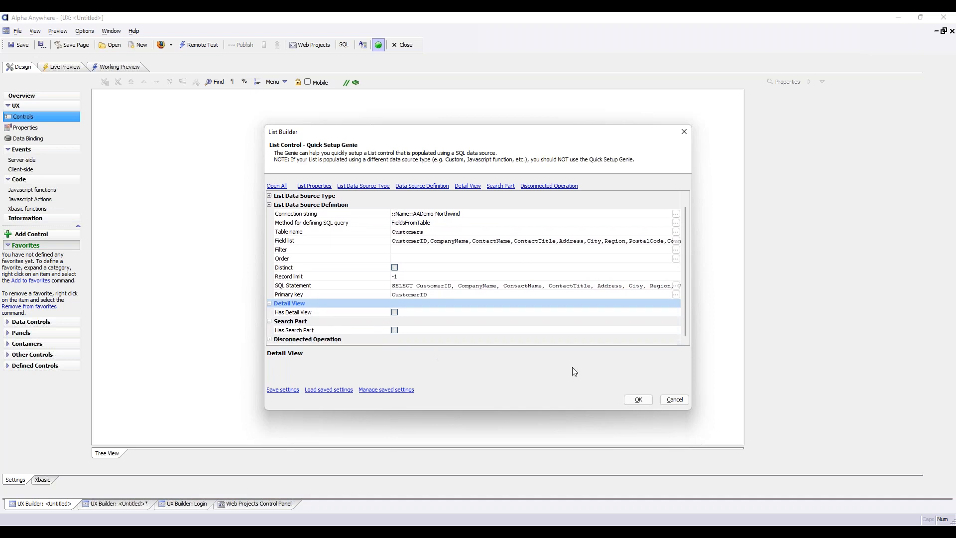
left_click(638, 399)
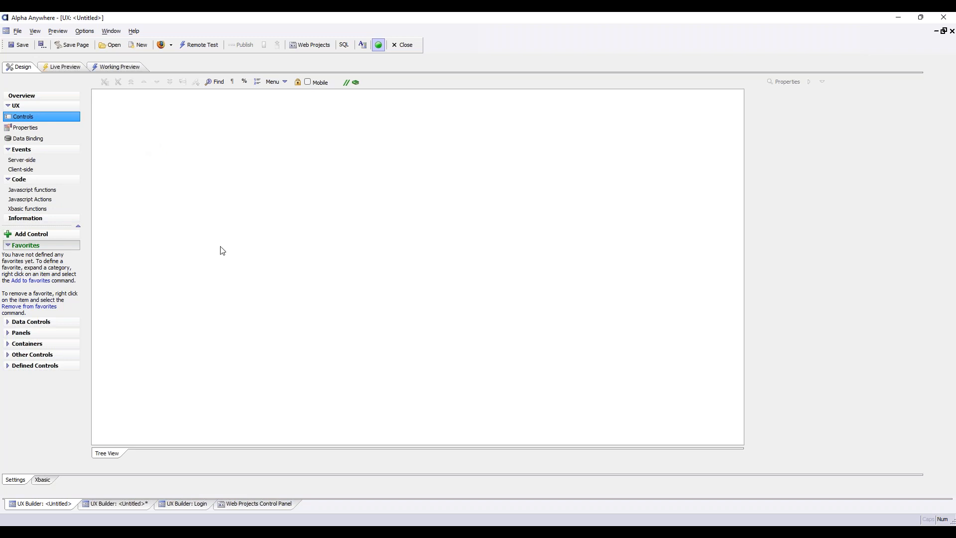
key("ctrl+v")
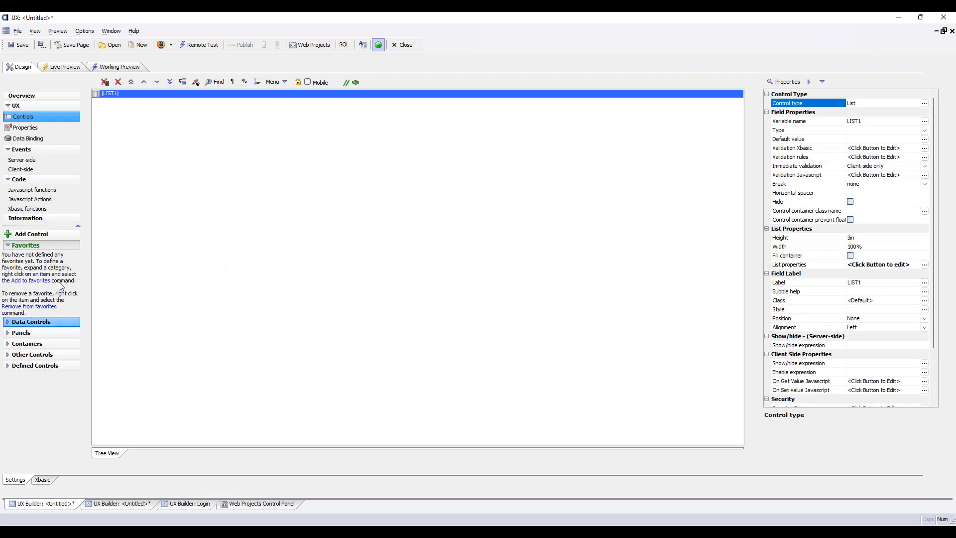
Open the List Builder for LIST1 and enable the 'no records in list' message in the list properties
double_click(161, 98)
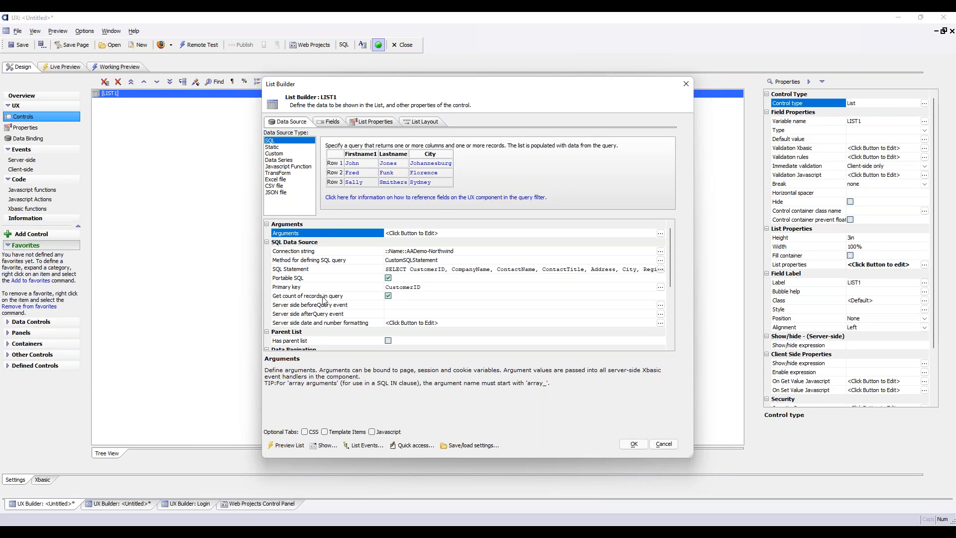
left_click(330, 122)
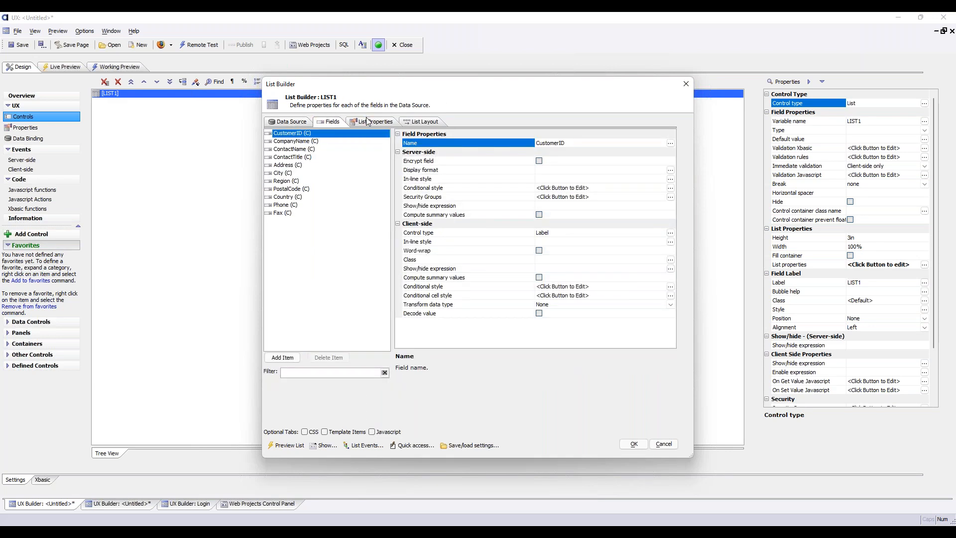
left_click(368, 121)
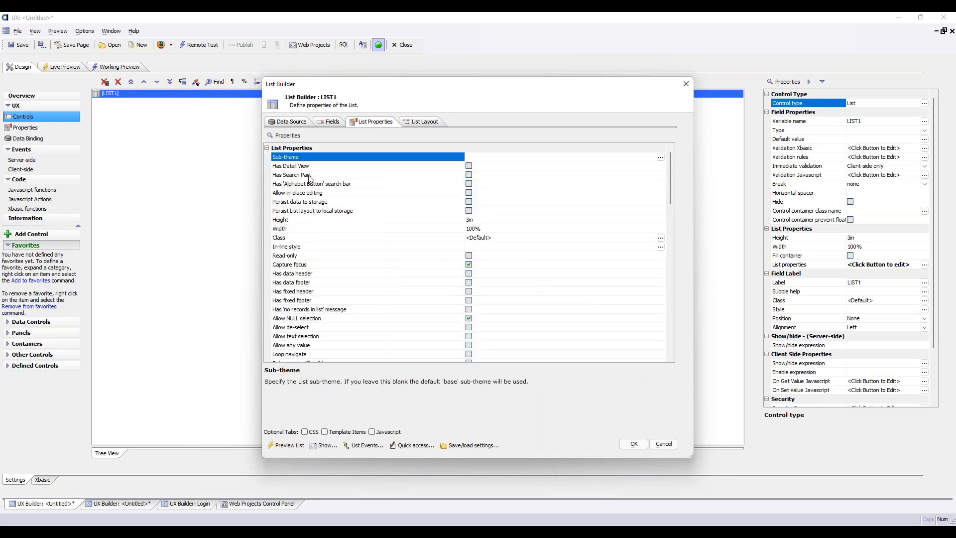
scroll(361, 257, "down", 1)
left_click(334, 283)
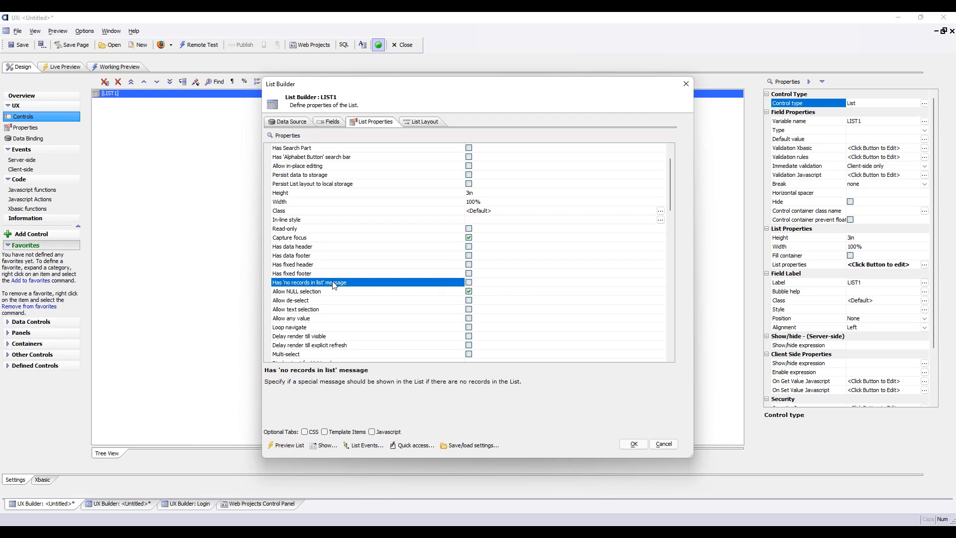
left_click(469, 282)
left_click(473, 291)
left_click(487, 292)
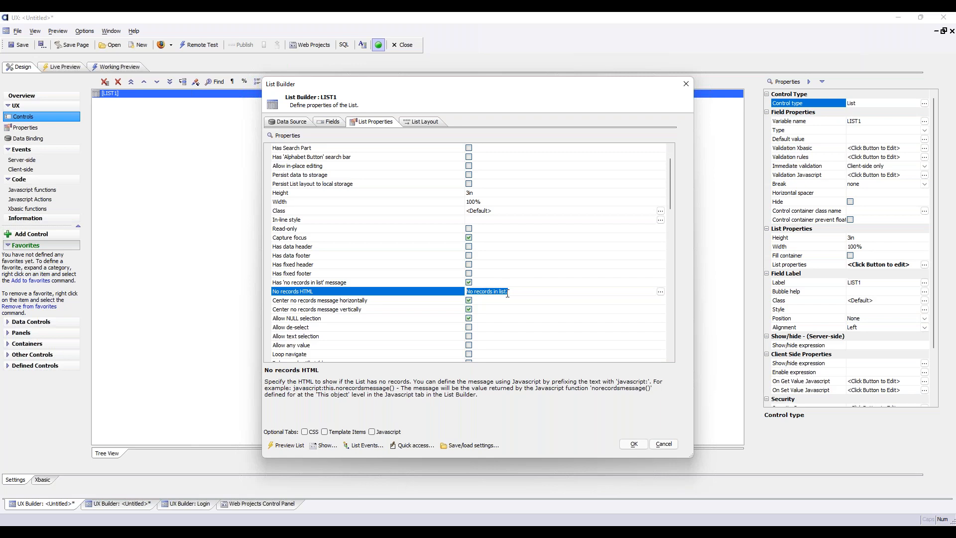
left_click(442, 285)
Turn on Has Detail View and Allow in-place editing for the list
scroll(491, 181, "up", 1)
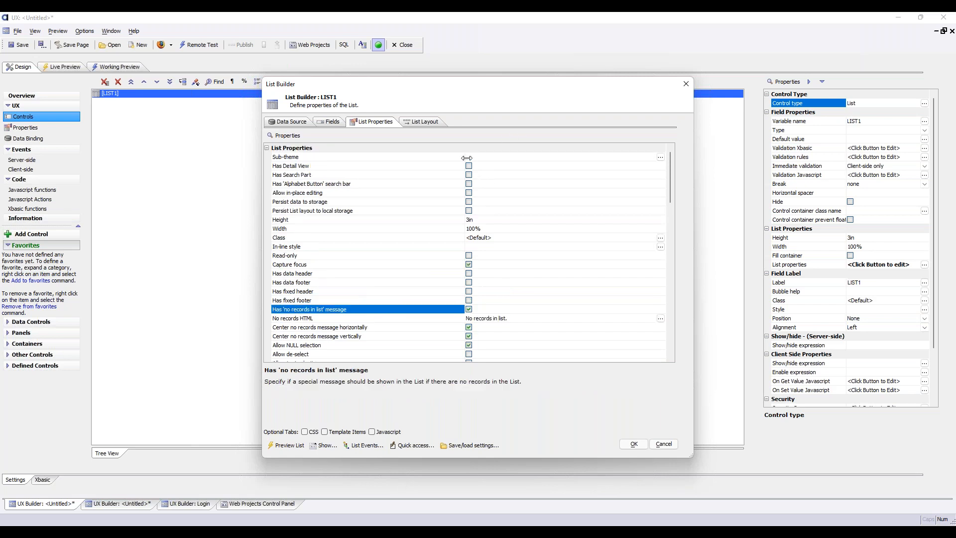
left_click(469, 167)
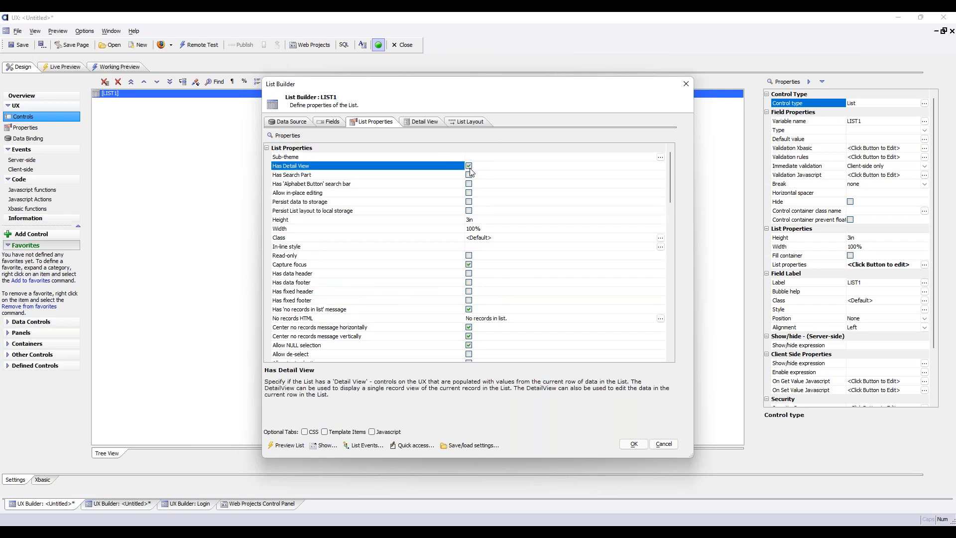
scroll(419, 201, "down", 5)
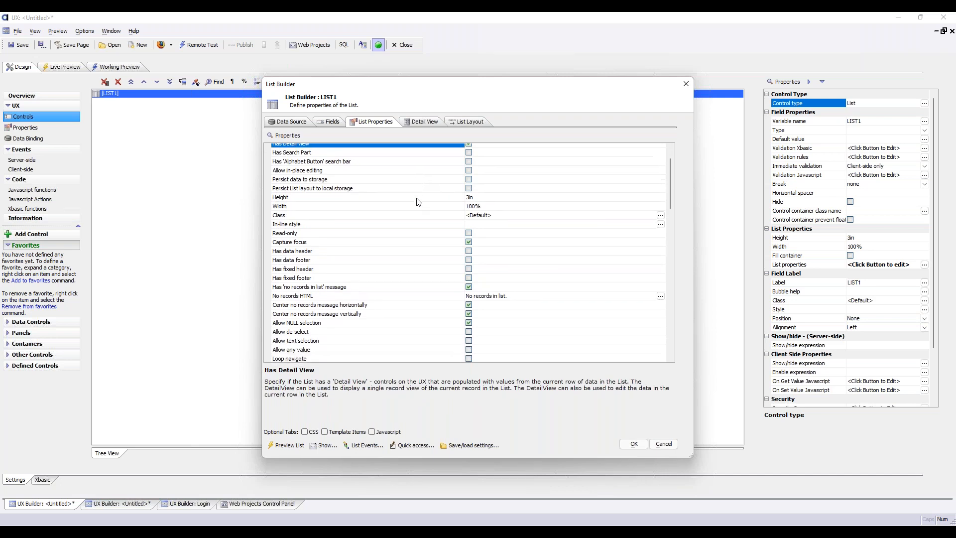
scroll(418, 202, "down", 5)
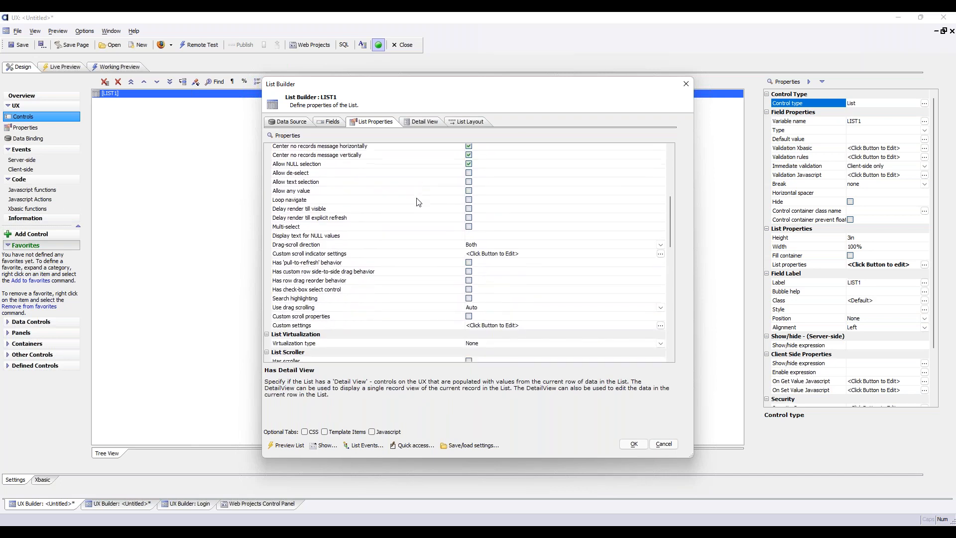
scroll(418, 202, "up", 2)
scroll(418, 201, "up", 3)
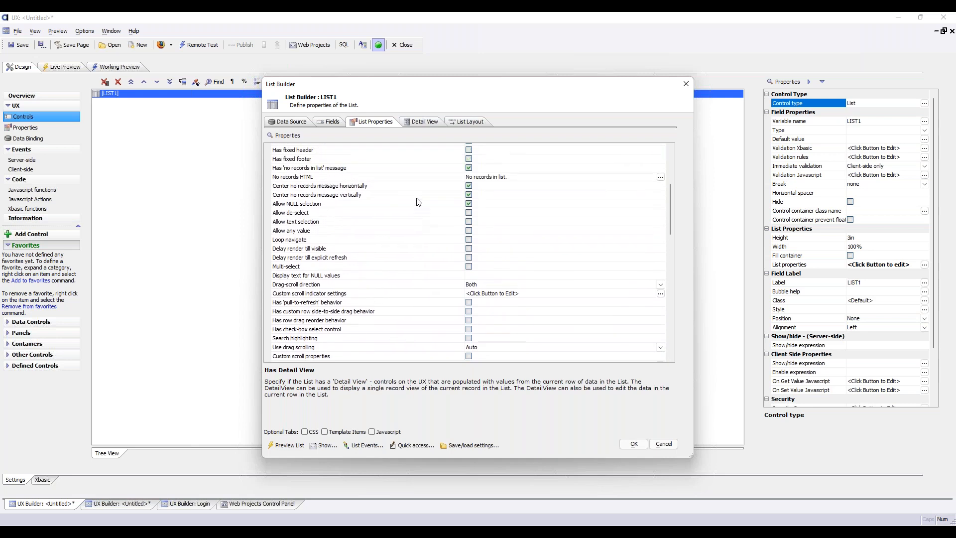
scroll(418, 201, "up", 4)
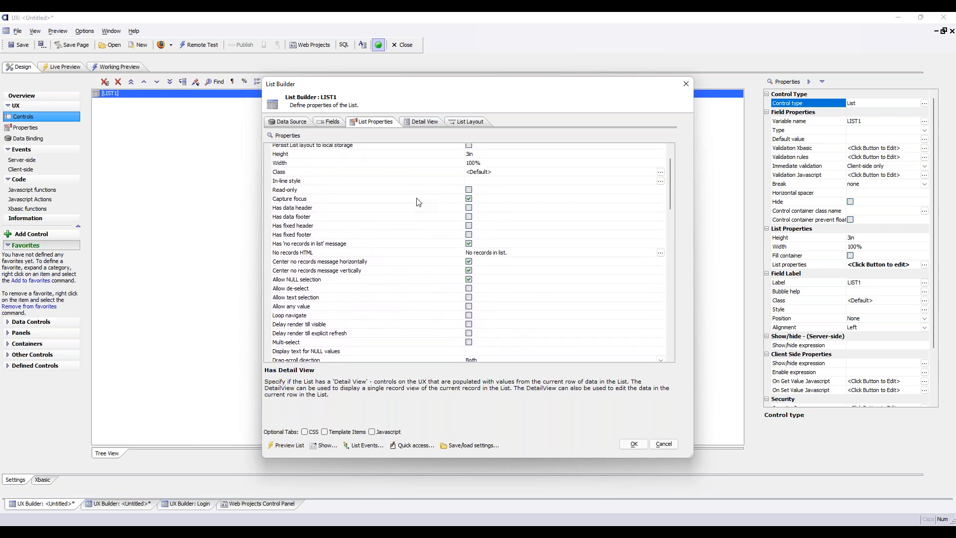
left_click(423, 201)
left_click(469, 193)
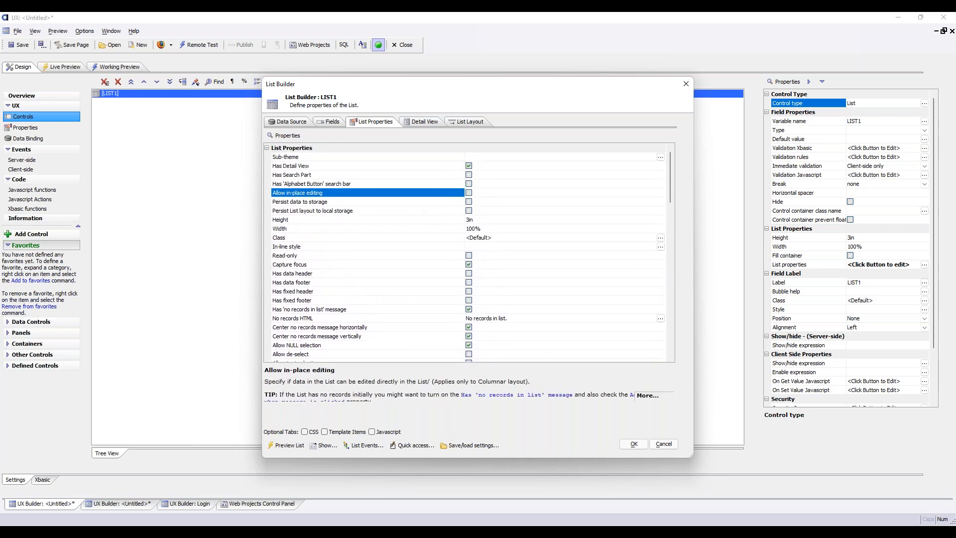
left_click(469, 193)
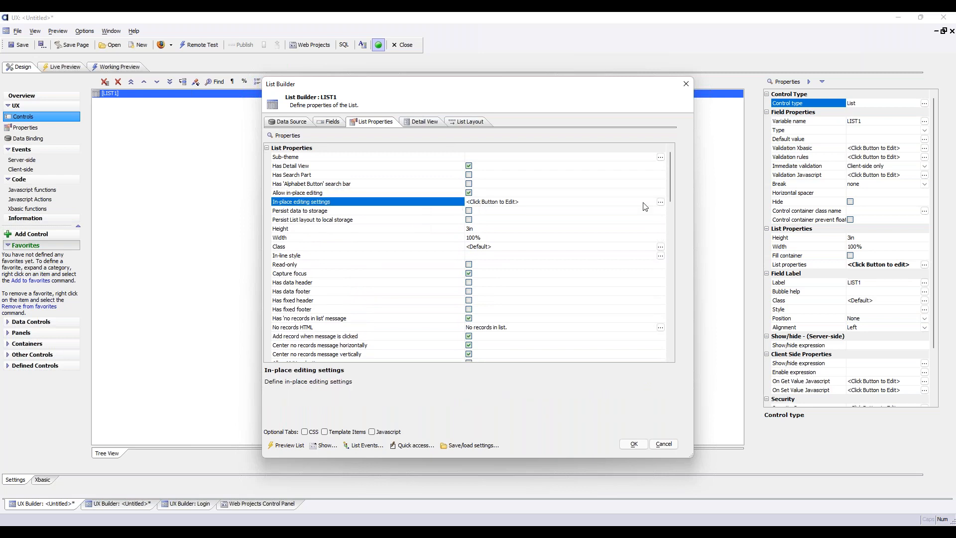
Review the list's in-place editing settings, checking the single-click row editing toggle and the editing mode
left_click(660, 203)
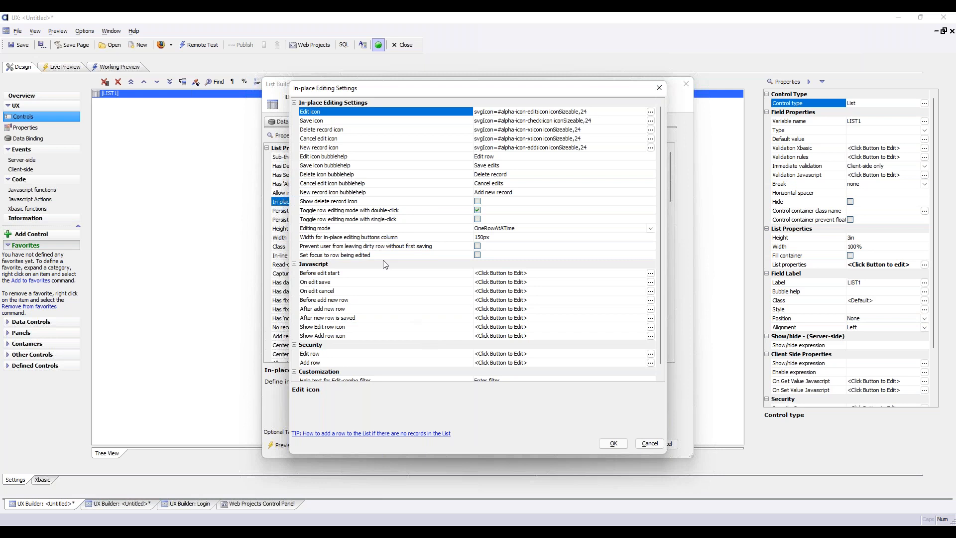
left_click(416, 220)
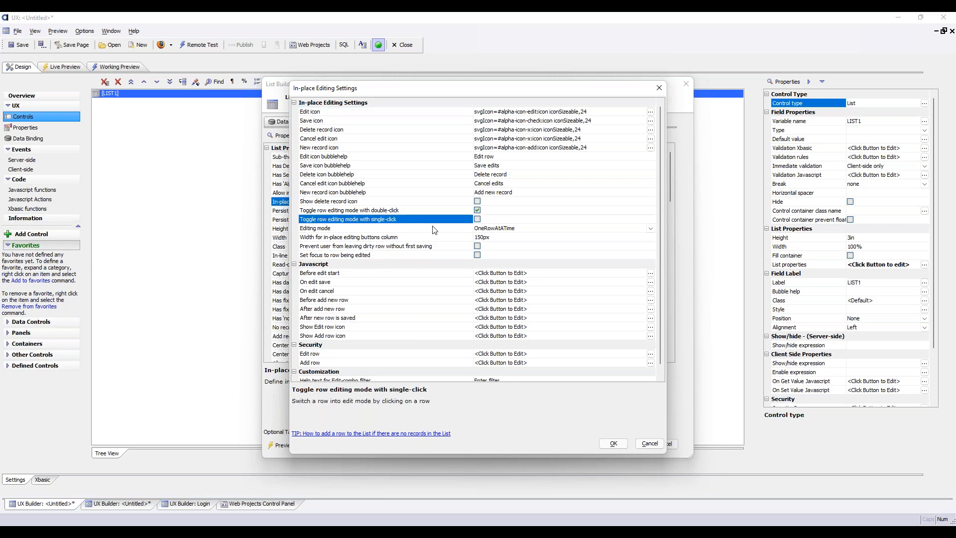
left_click(433, 228)
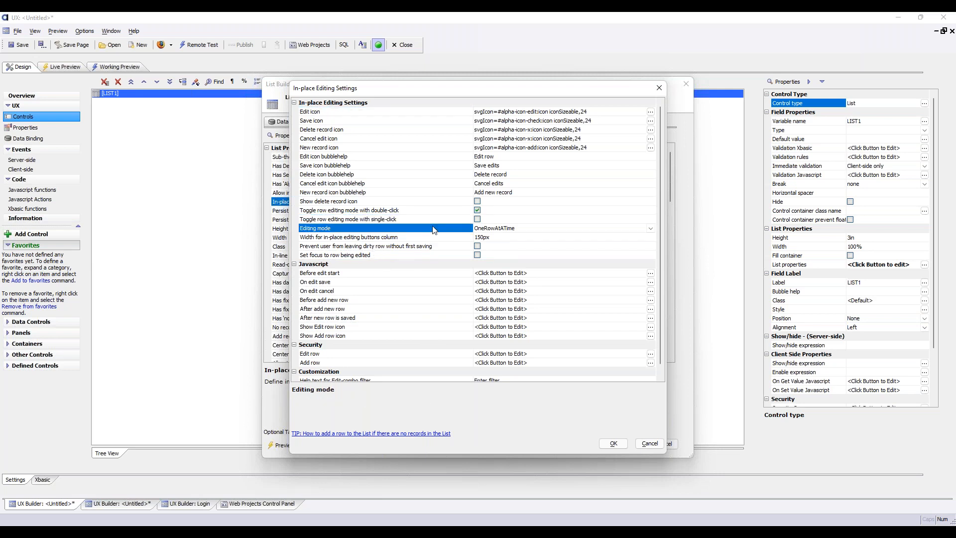
left_click(613, 444)
scroll(457, 341, "down", 2)
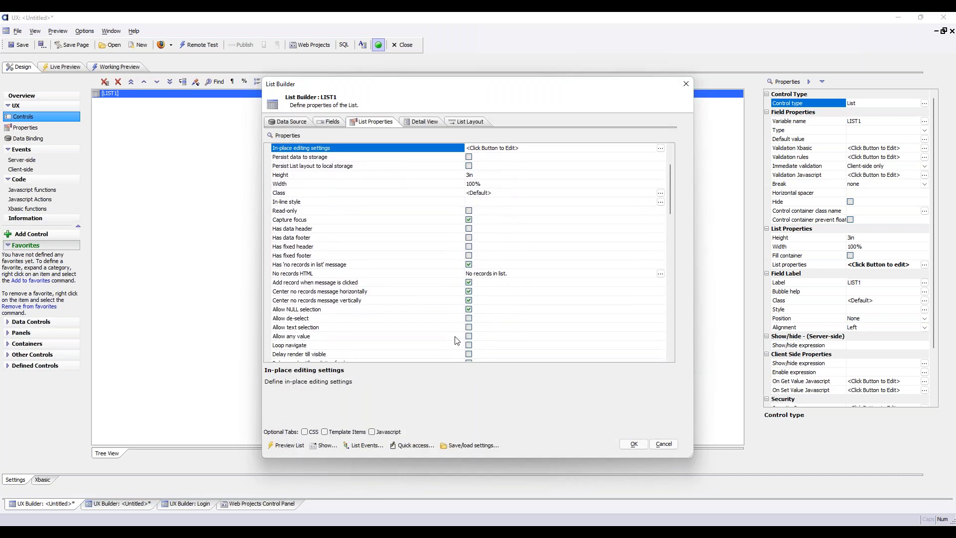
scroll(456, 341, "up", 1)
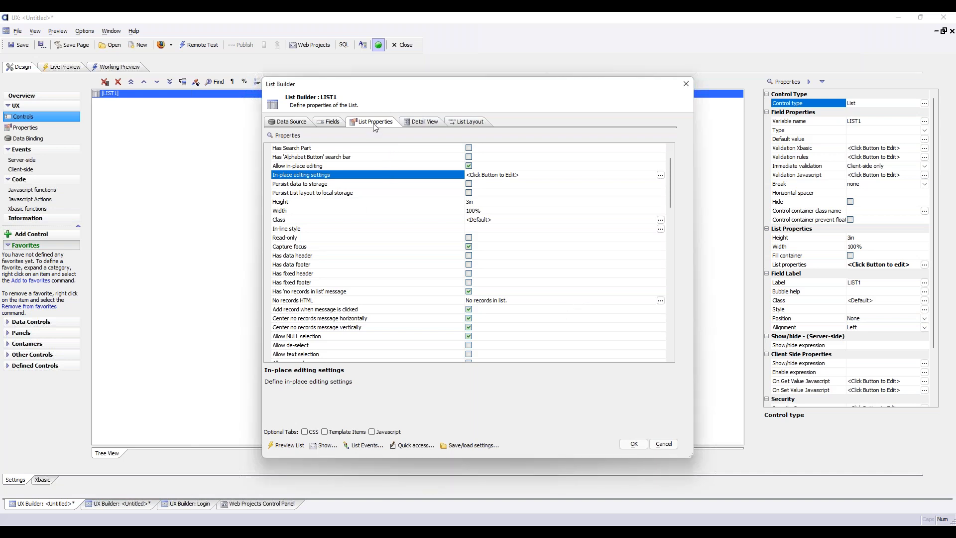
Examine the in-place editing options for row toggling, button column width, dirty rows, row focus and the delete record icon
double_click(365, 178)
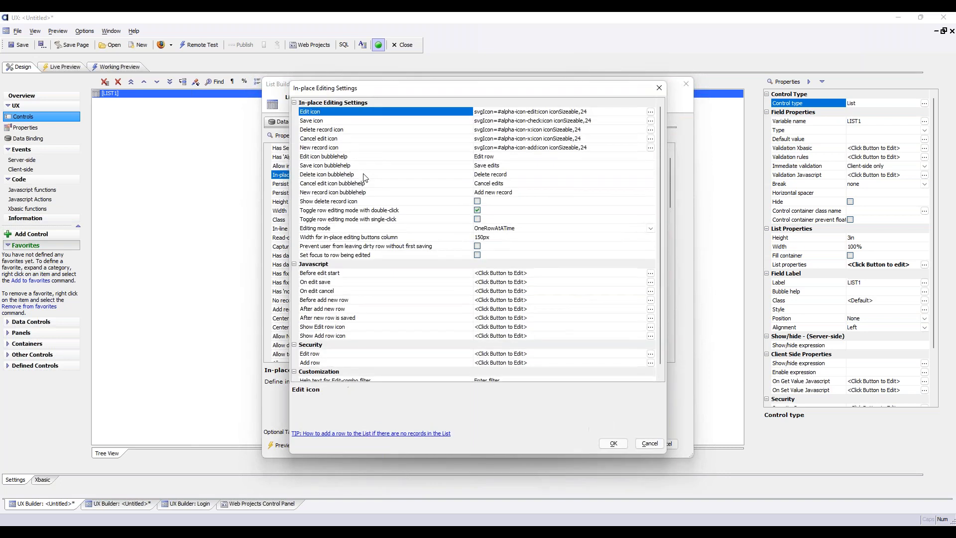
left_click(364, 211)
left_click(362, 220)
left_click(362, 229)
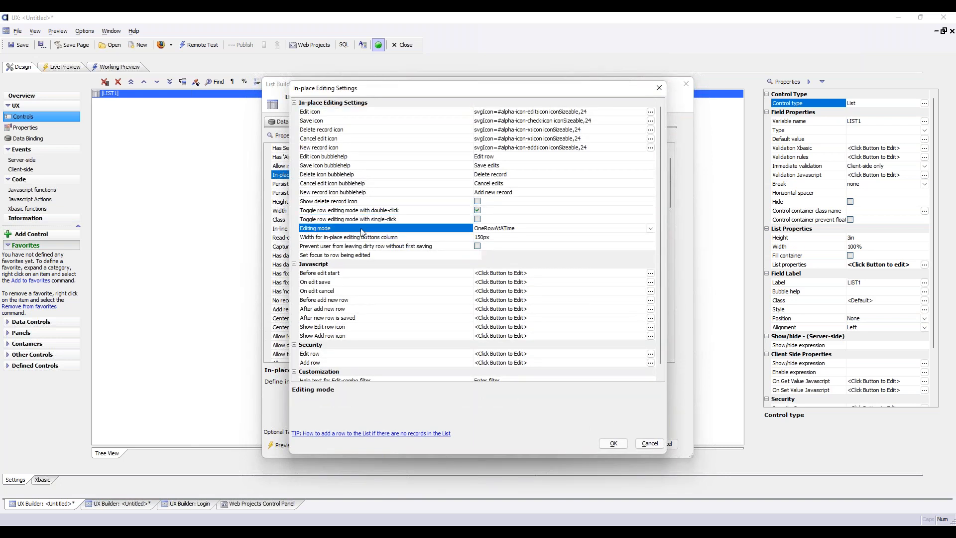
left_click(363, 237)
left_click(363, 247)
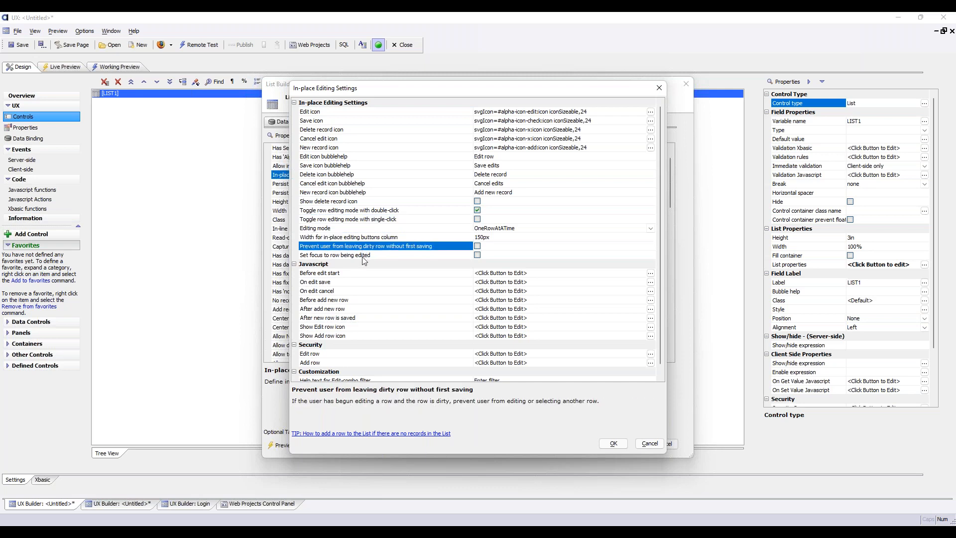
left_click(363, 256)
scroll(355, 293, "down", 1)
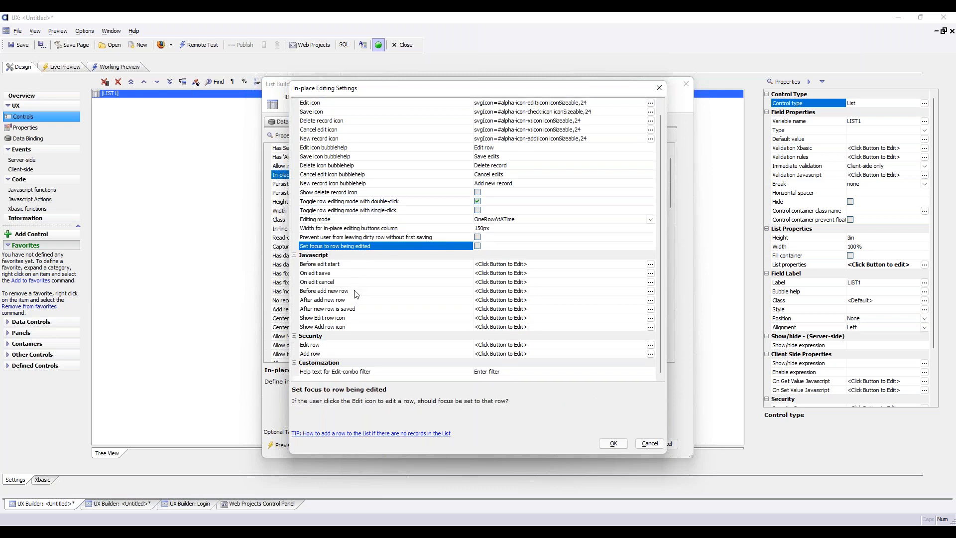
scroll(356, 293, "up", 1)
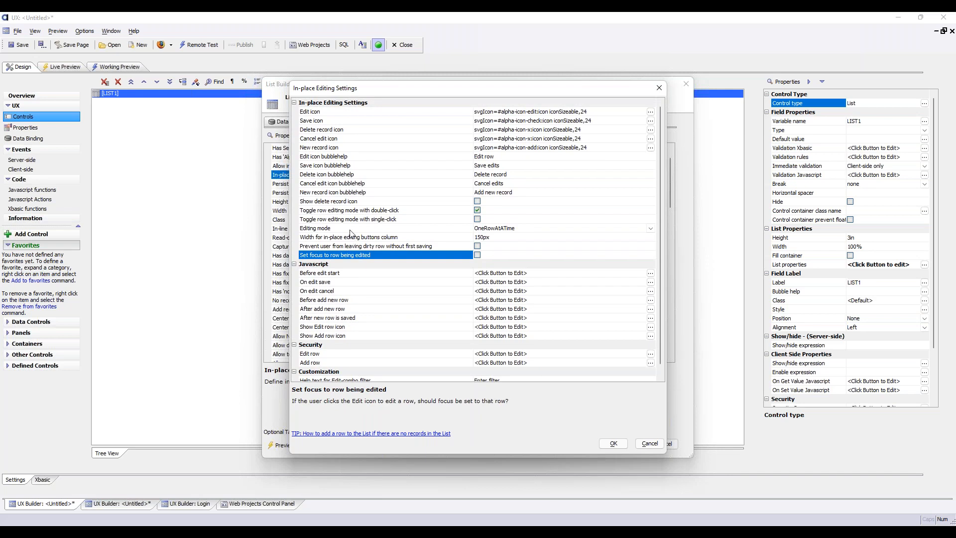
left_click(347, 205)
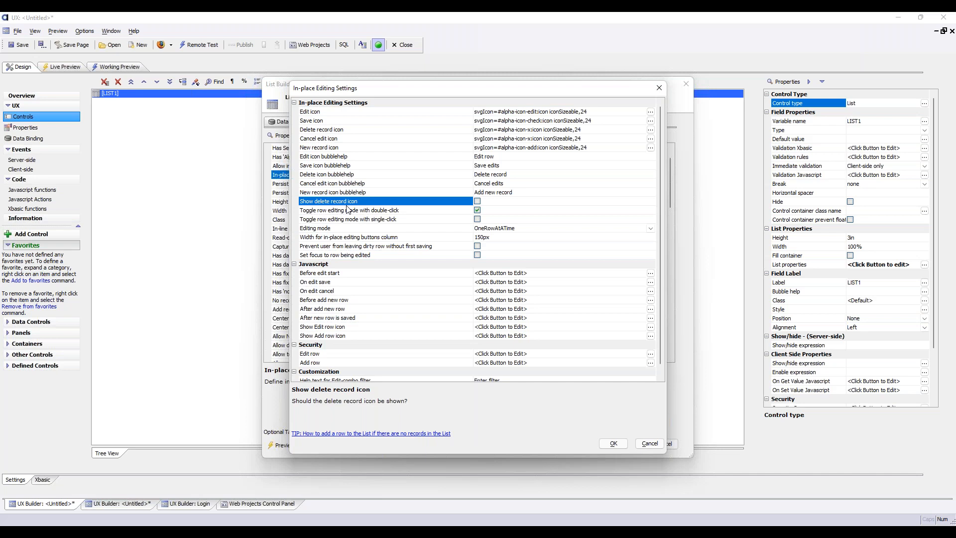
left_click(649, 444)
Inspect the 'no records in list' message properties, including its HTML and the option to add a record when the message is clicked
scroll(406, 206, "down", 3)
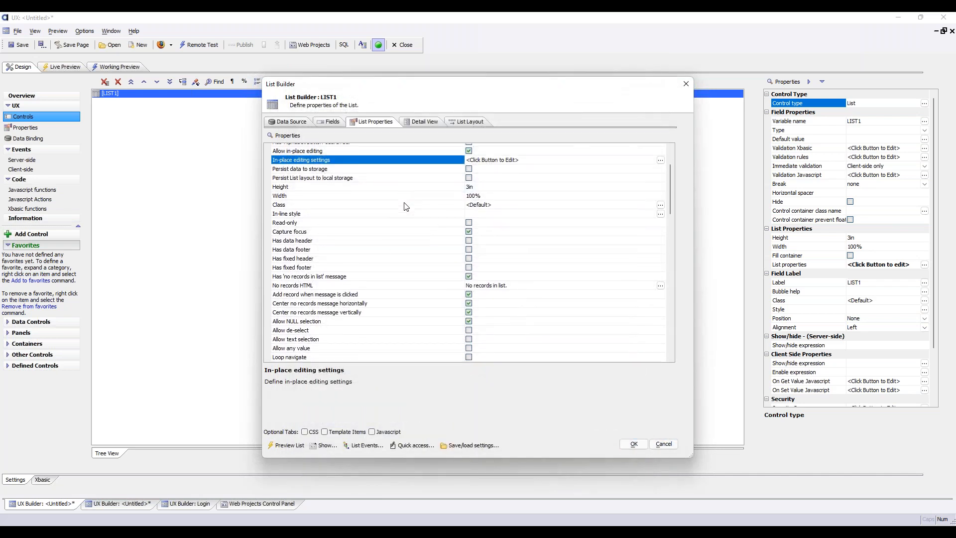
left_click(396, 229)
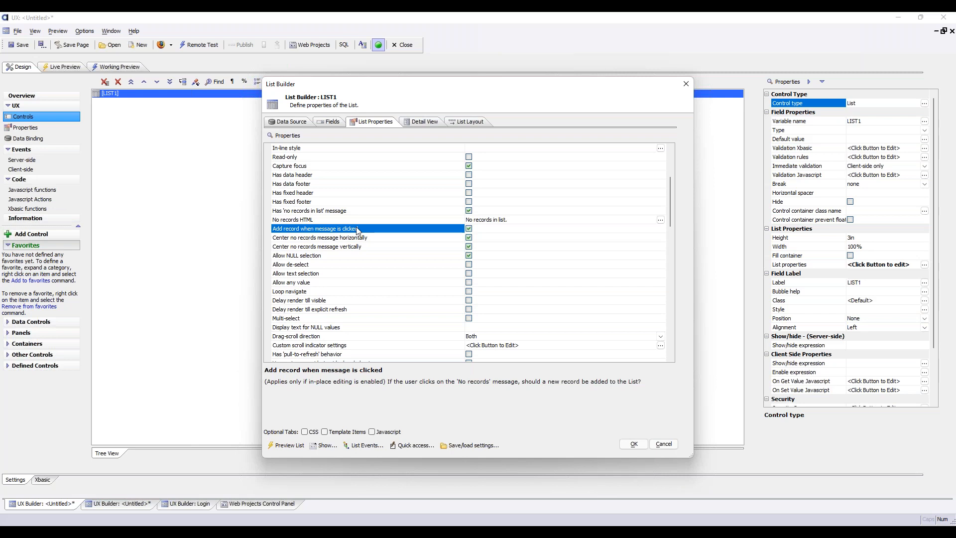
left_click(355, 210)
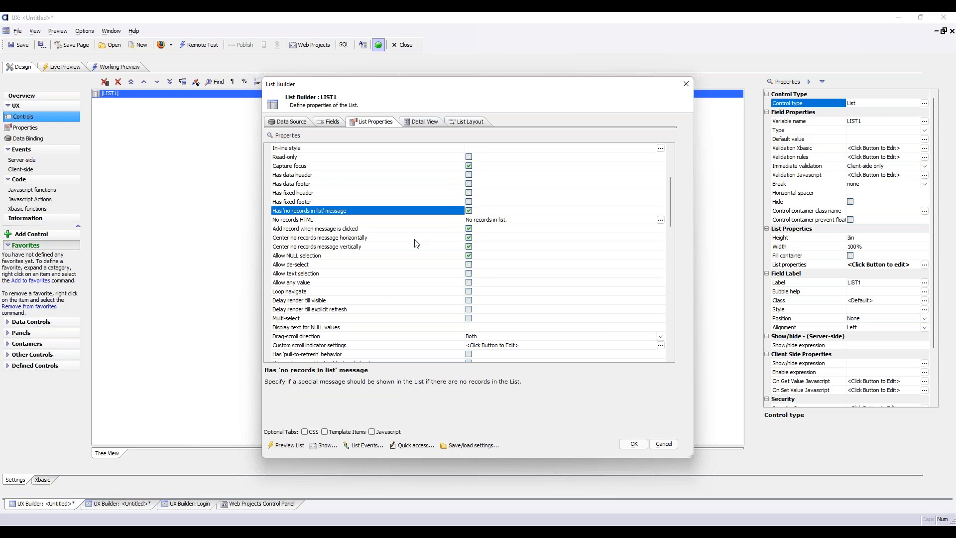
left_click(398, 221)
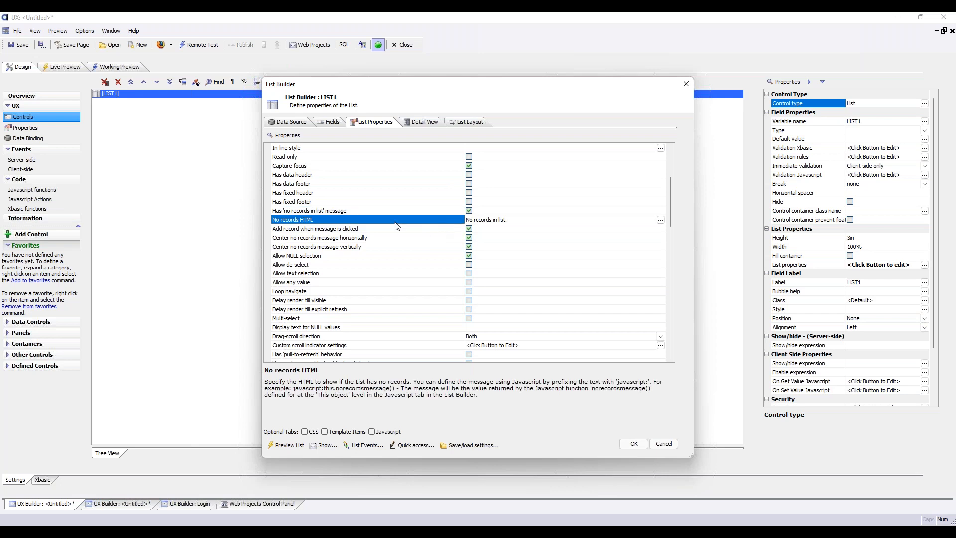
left_click(659, 220)
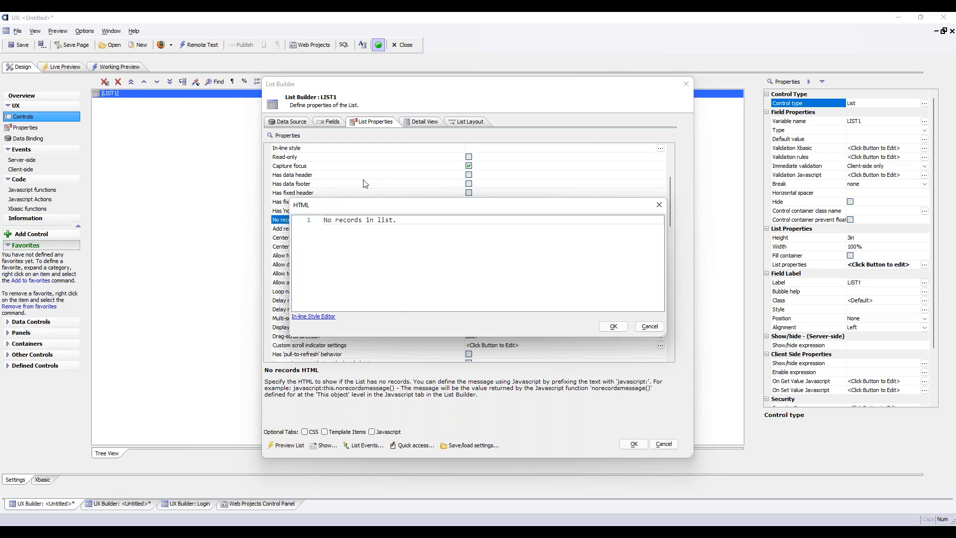
left_click(433, 219)
left_click_drag(425, 225, 324, 222)
left_click(498, 219)
left_click(646, 327)
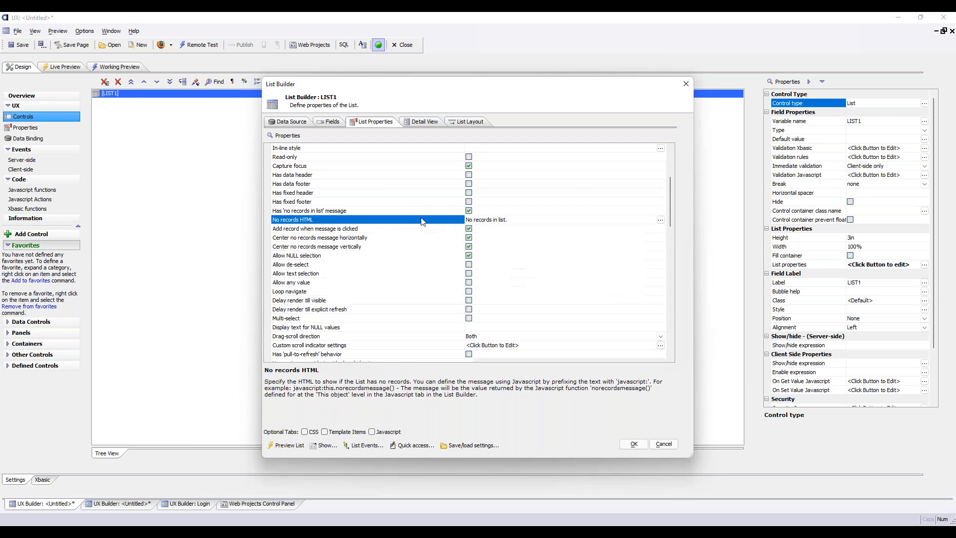
left_click(395, 230)
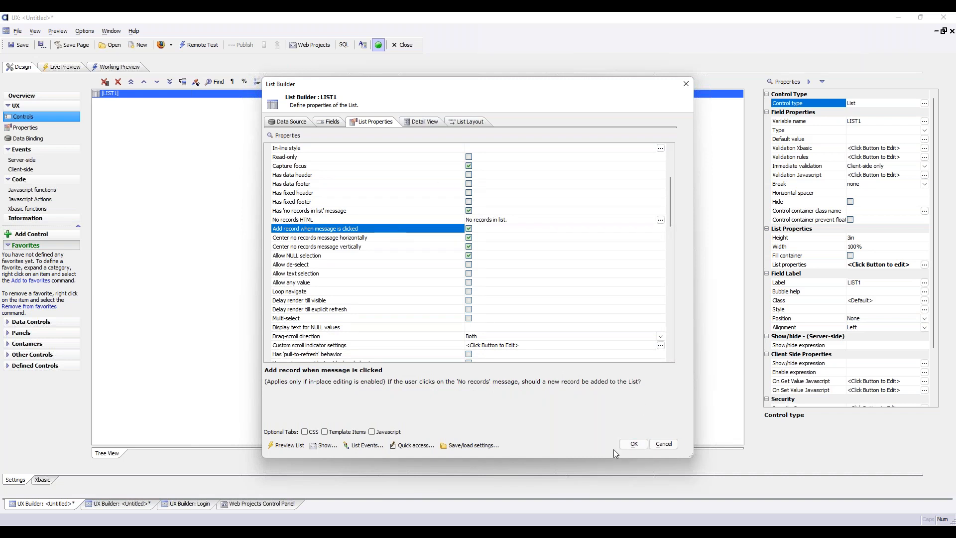
Apply the edited properties of LIST1 and dismiss the return value type notice
left_click(634, 444)
left_click(490, 303)
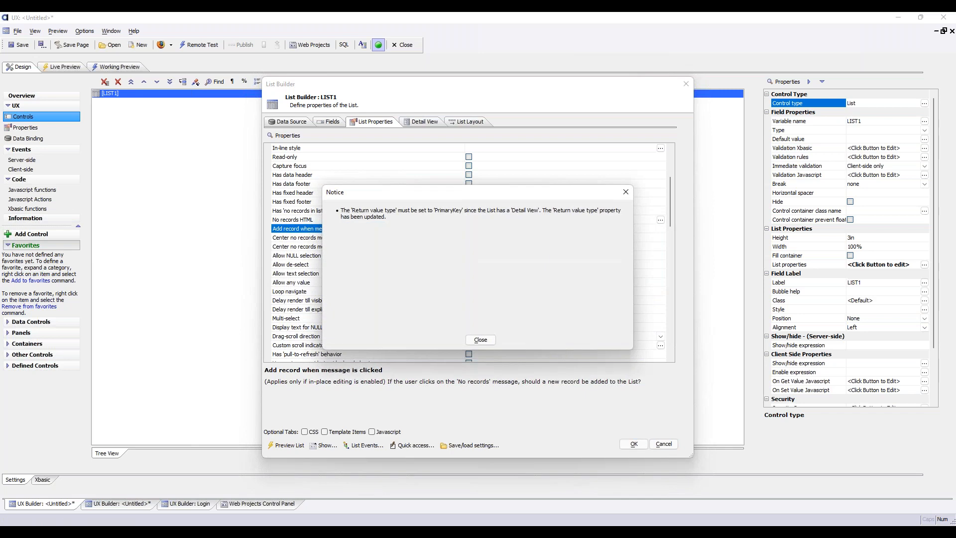
left_click(480, 340)
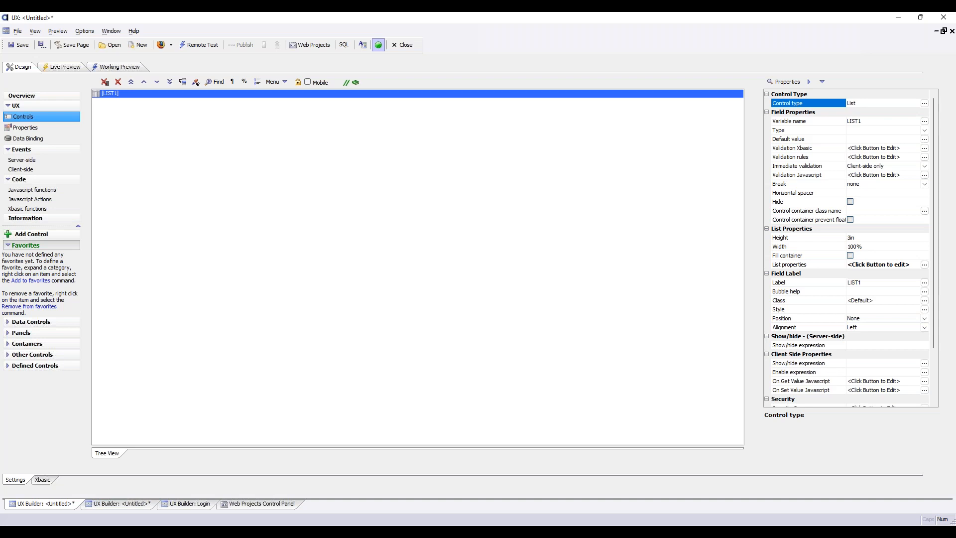
Switch to the other untitled UX component and read the PDF name property help for the PDF viewer control
left_click(108, 504)
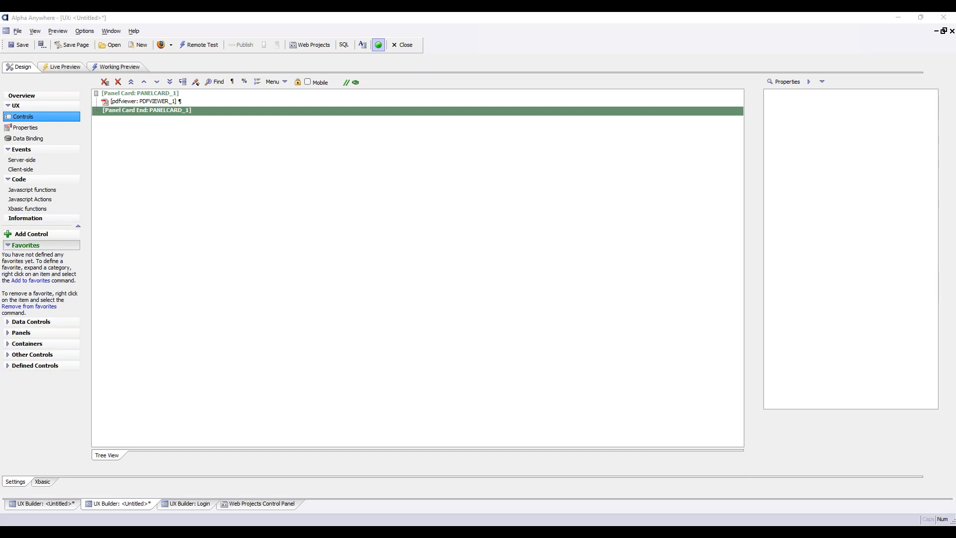
left_click(448, 102)
left_click(853, 129)
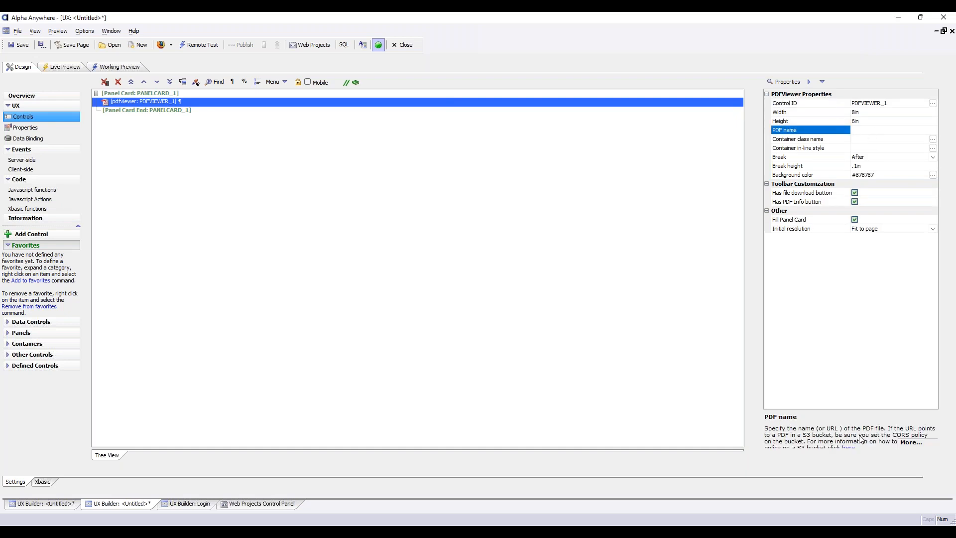
left_click(920, 444)
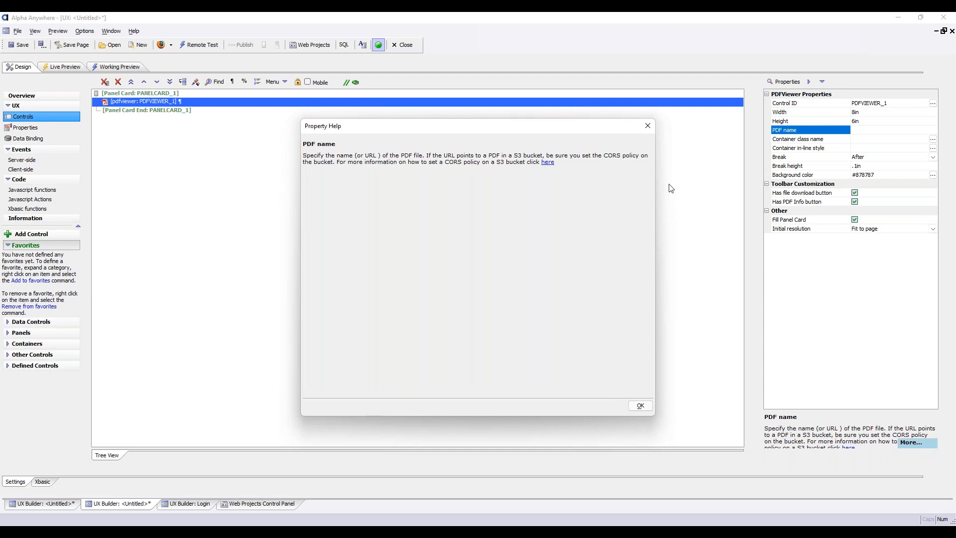
left_click(648, 125)
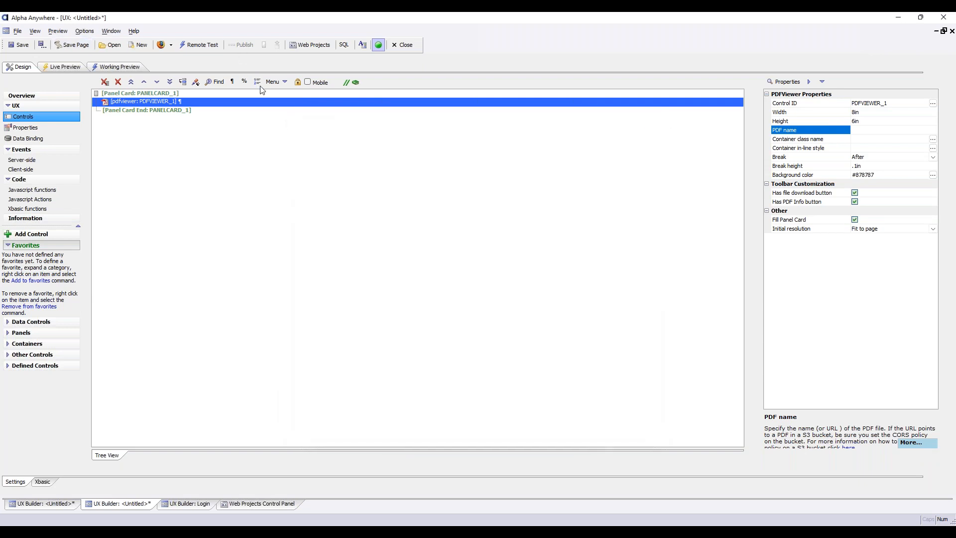
left_click(103, 48)
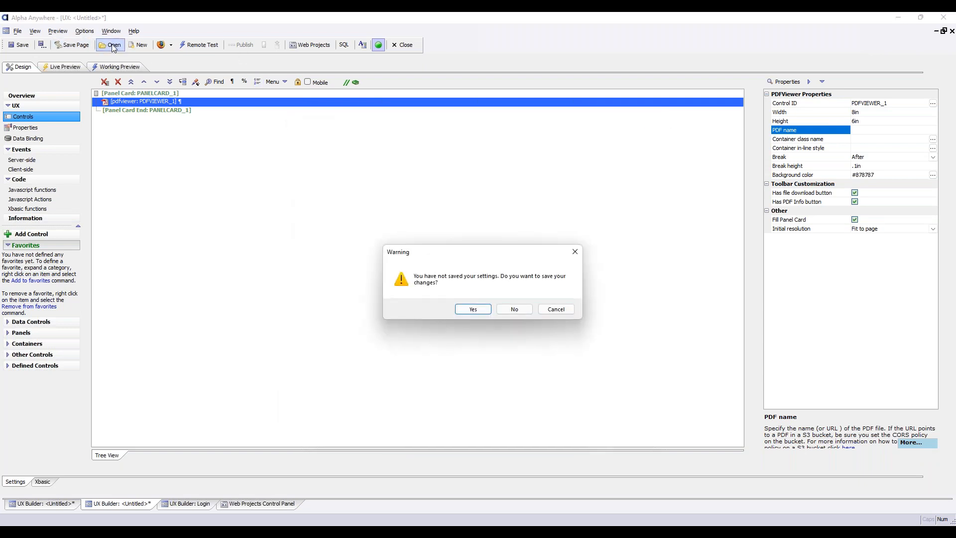
left_click(556, 310)
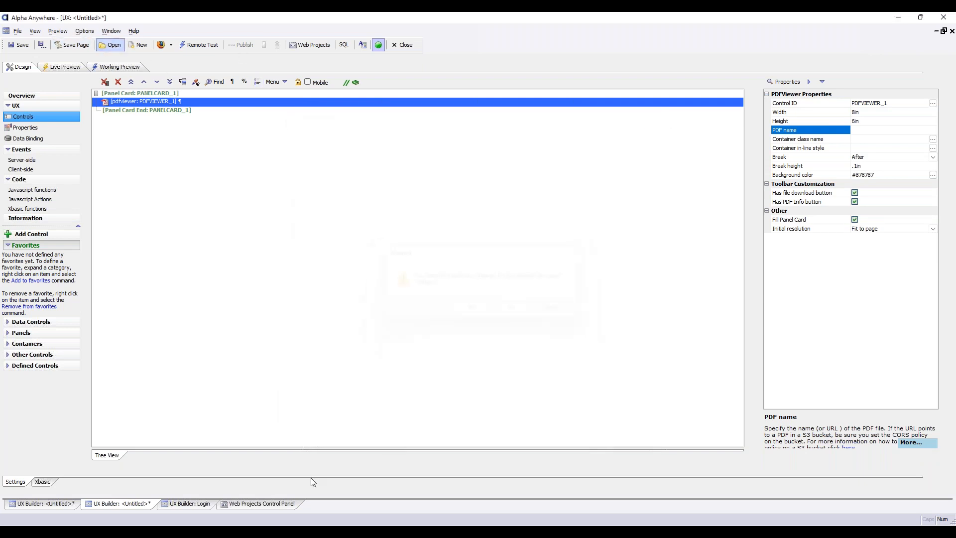
Open the Default web project's folder in File Explorer and copy the Xbasic guide PDF into it
left_click(241, 503)
left_click(368, 65)
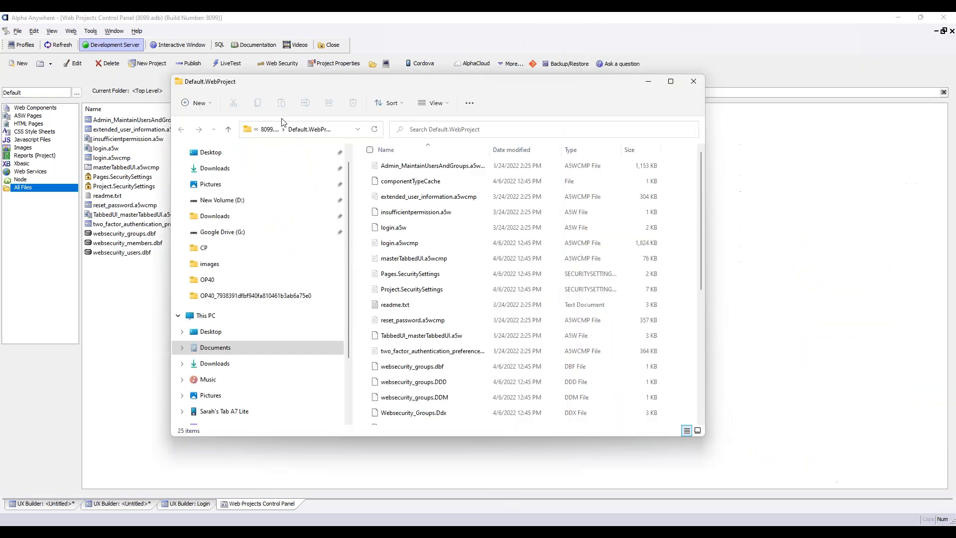
left_click_drag(696, 165, 448, 305)
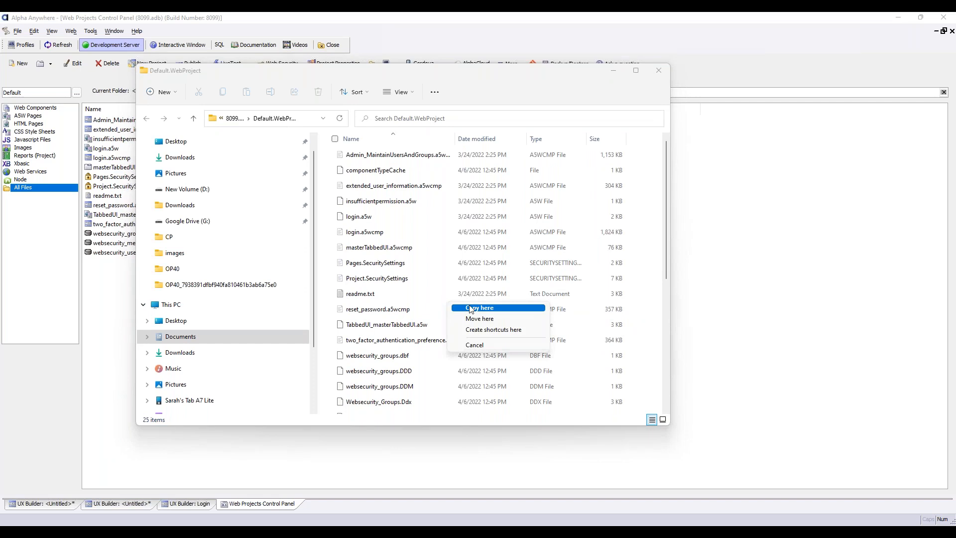
left_click(471, 308)
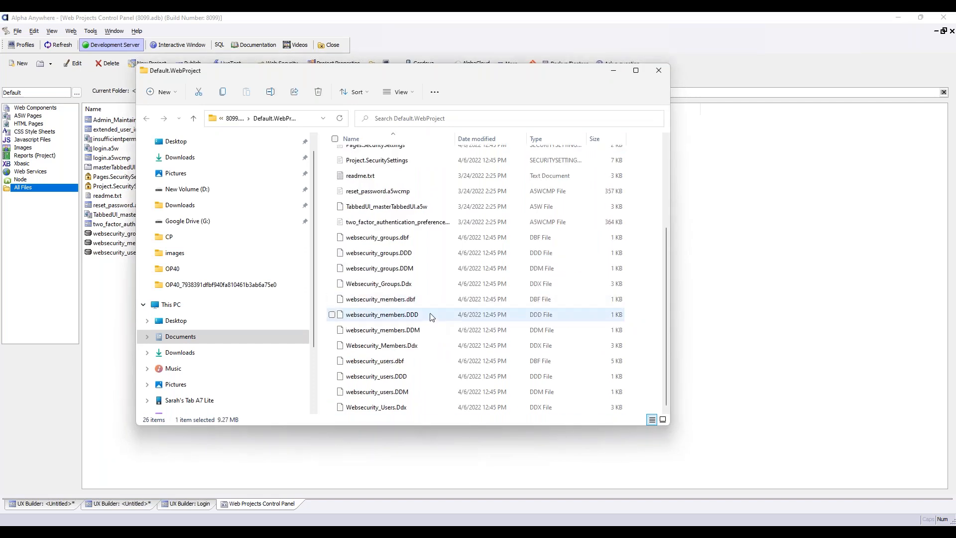
Copy the full file name of AlphaAnywhereXbasicGuide.pdf and return to the Web Projects Control Panel
scroll(431, 317, "up", 3)
left_click(434, 171)
key("ctrl+c")
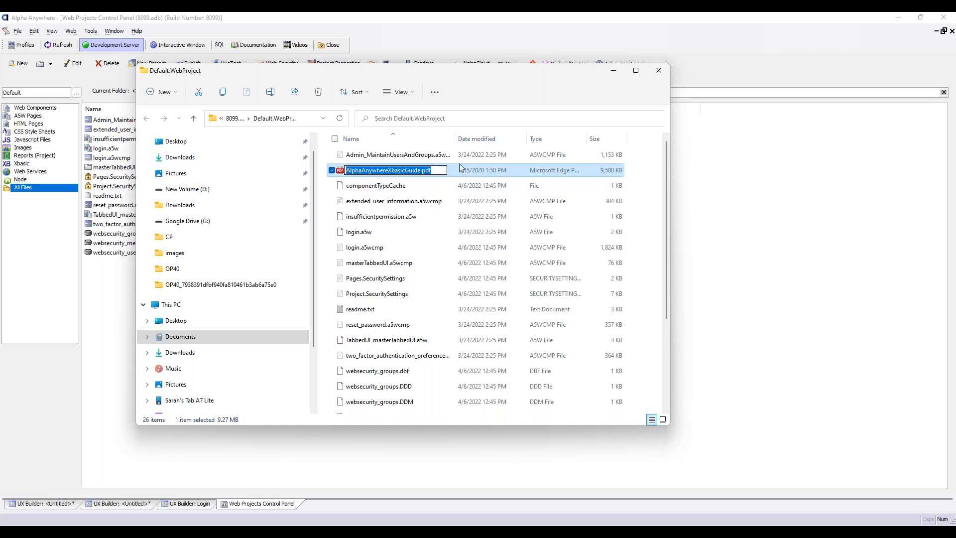
left_click(469, 167)
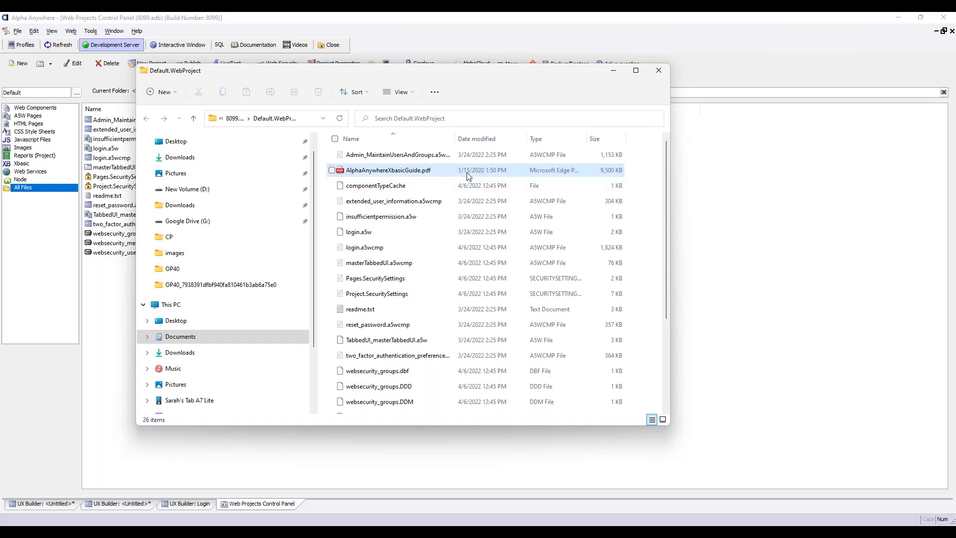
left_click(809, 203)
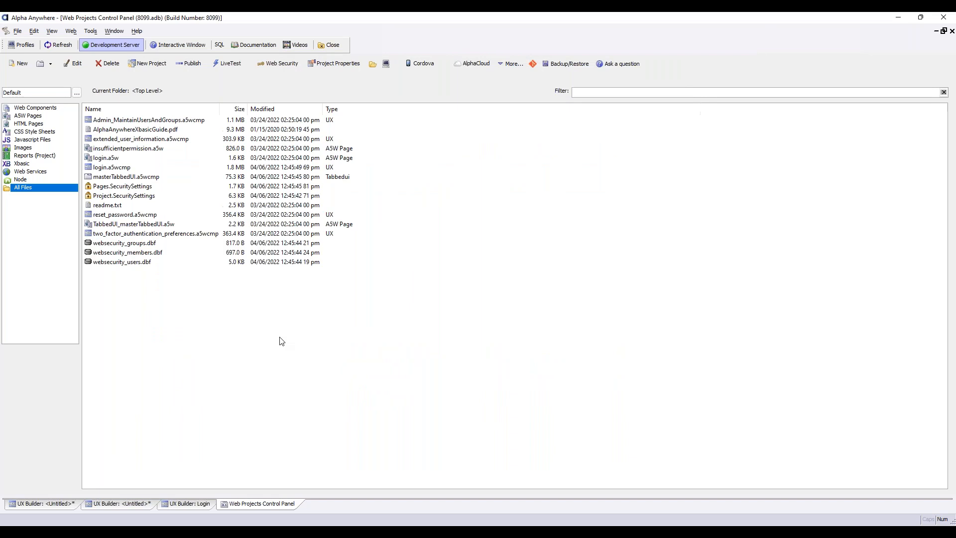
Set the PDF viewer control's PDF name to AlphaAnywhereXbasicGuide.pdf in its UX component
left_click(59, 505)
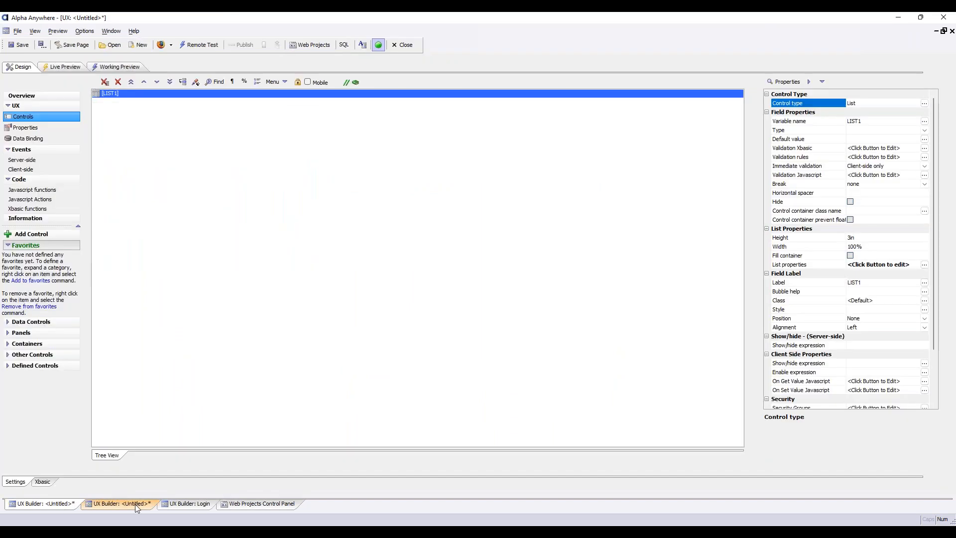
left_click(873, 132)
key("ctrl+v")
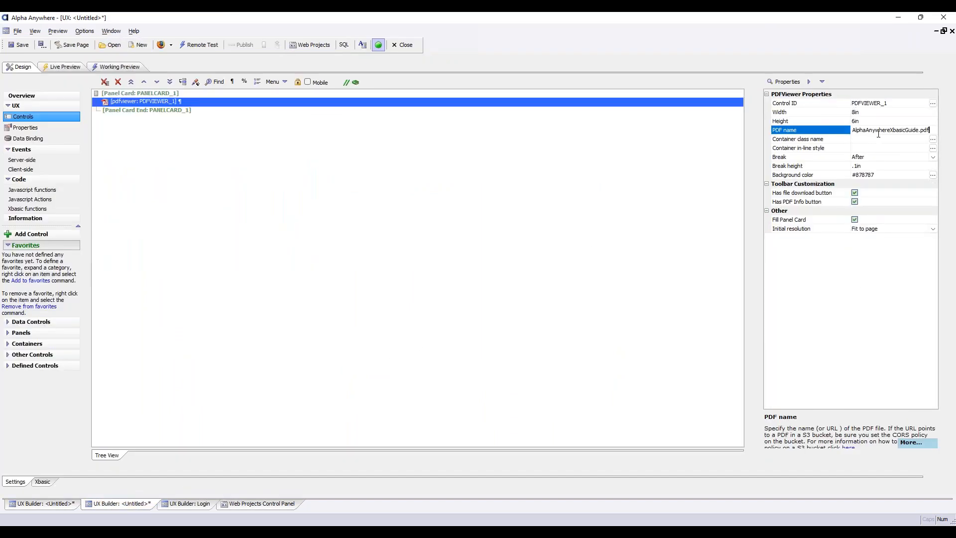
left_click(878, 132)
left_click(832, 123)
left_click(830, 130)
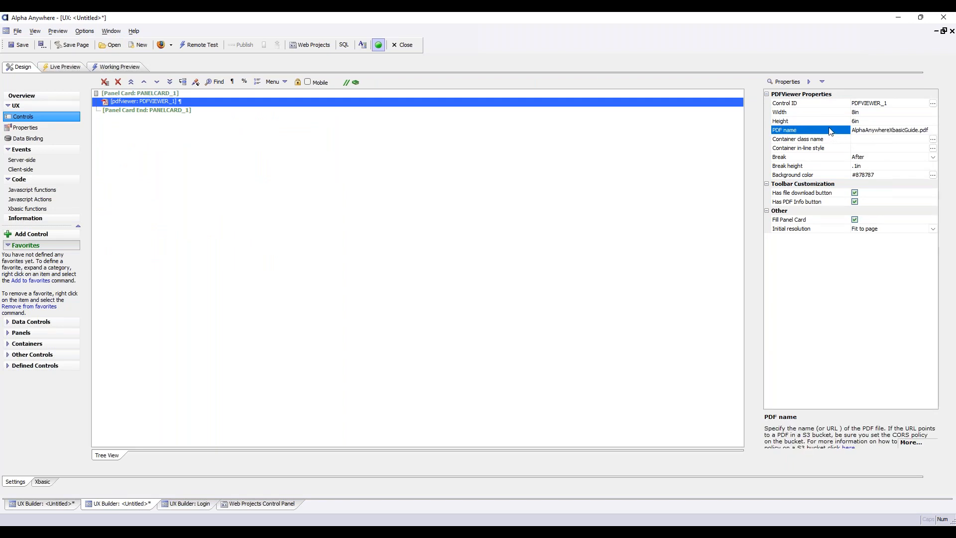
Run a full live preview of the PDF viewer component and browse the Xbasic guide
left_click(61, 66)
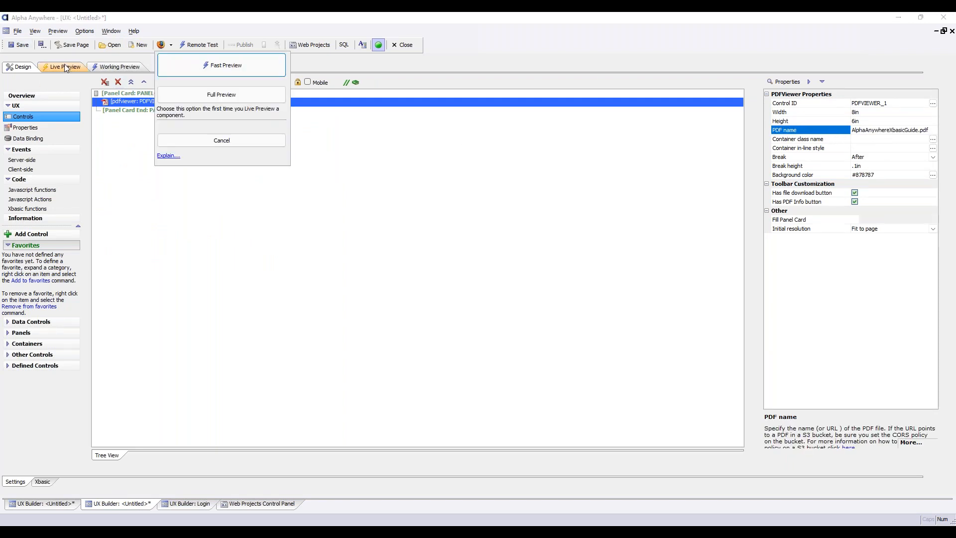
left_click(198, 93)
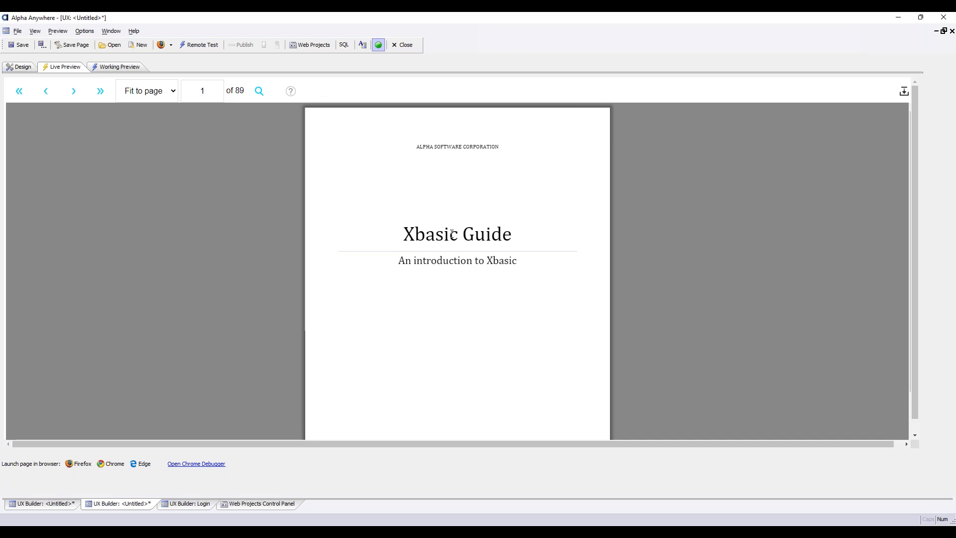
scroll(436, 283, "down", 1)
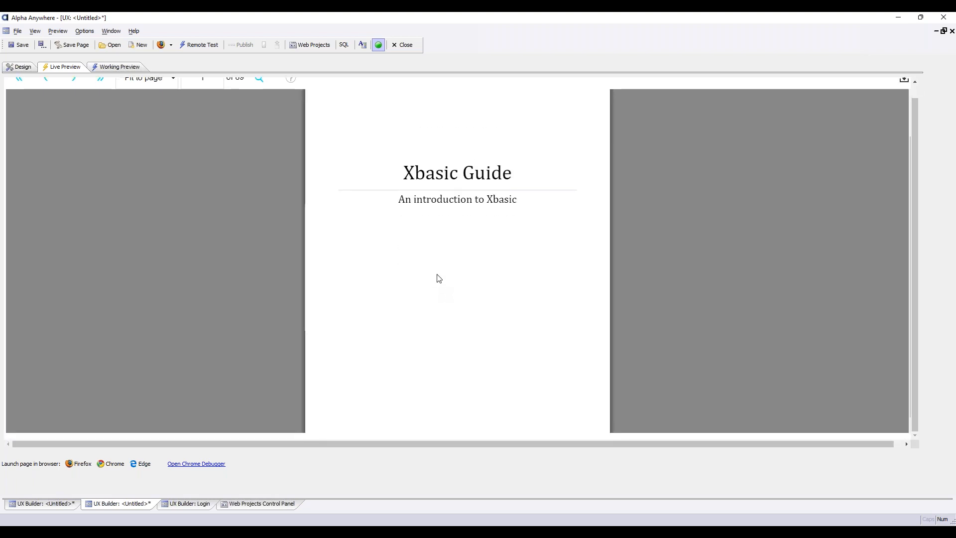
scroll(437, 281, "up", 2)
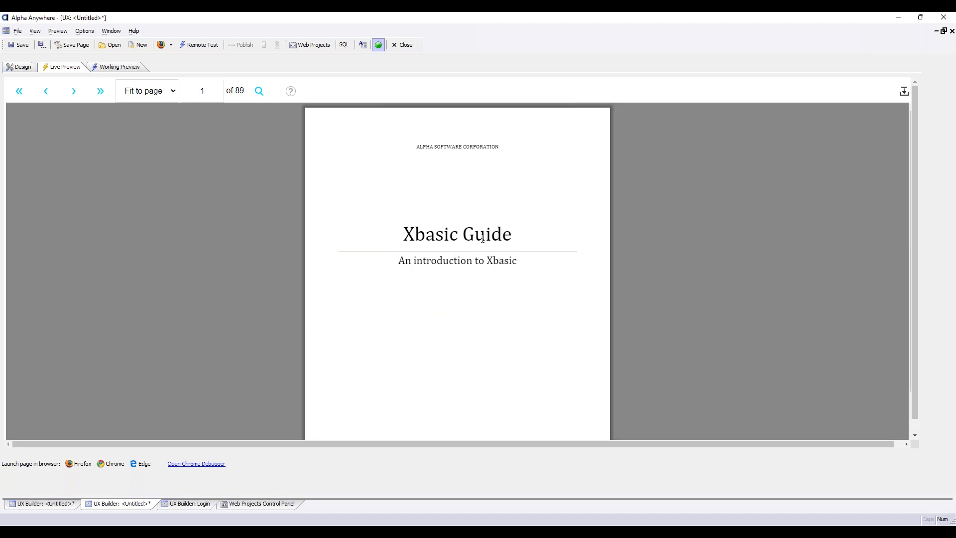
double_click(75, 94)
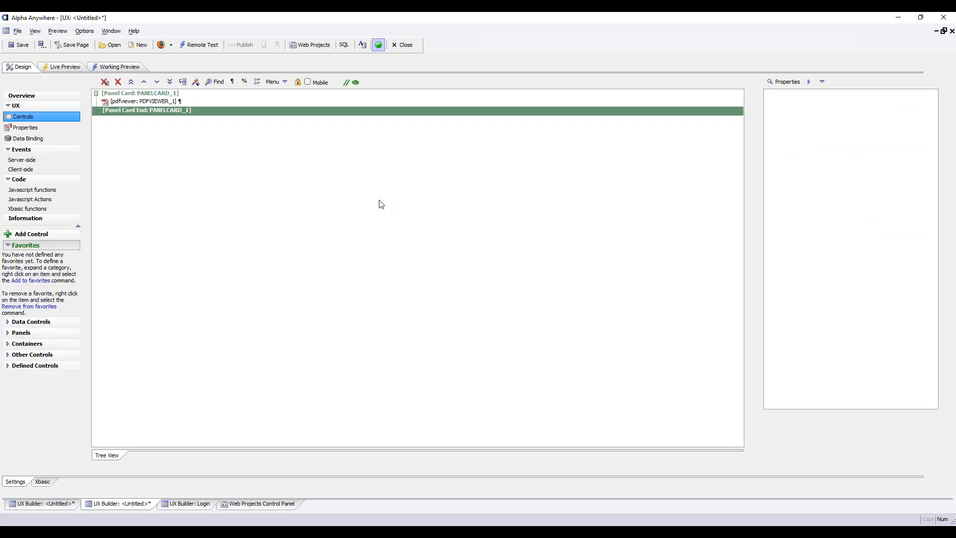
Start a new web service definition that creates a REST service exposing database tables with the Genie
left_click(293, 504)
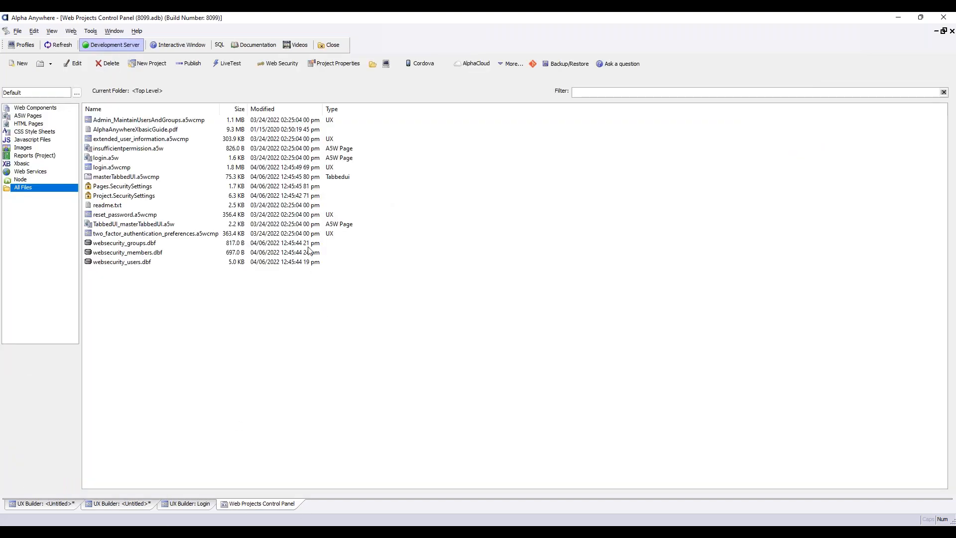
left_click(23, 172)
left_click(19, 64)
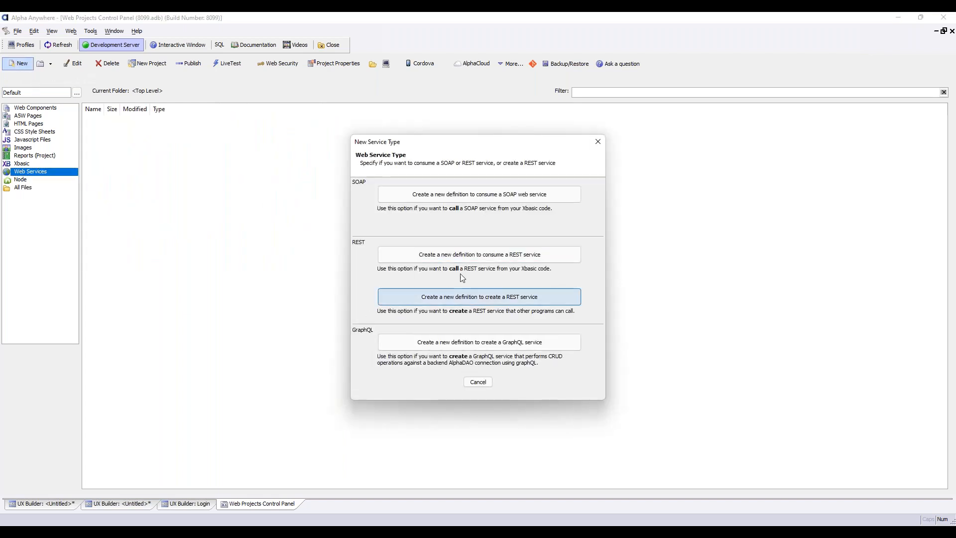
left_click(477, 298)
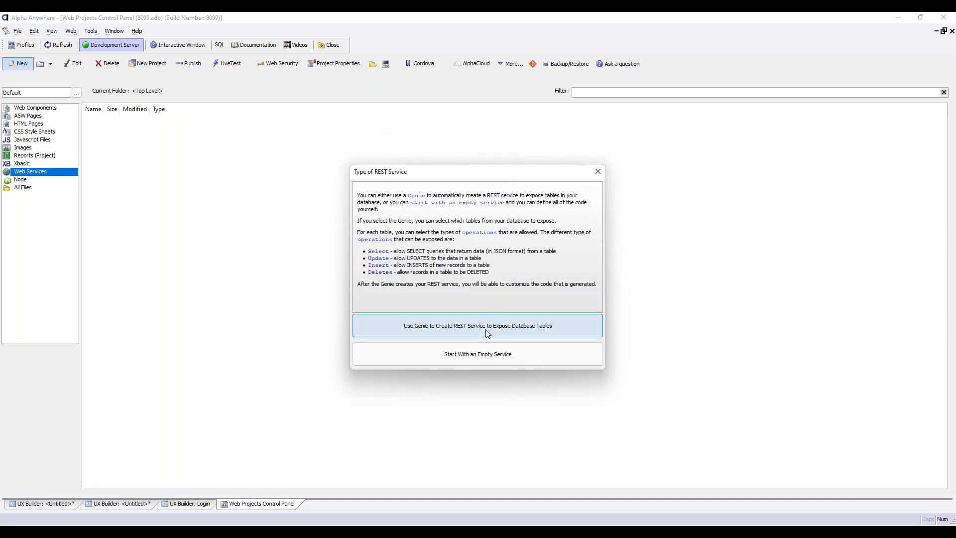
left_click(487, 332)
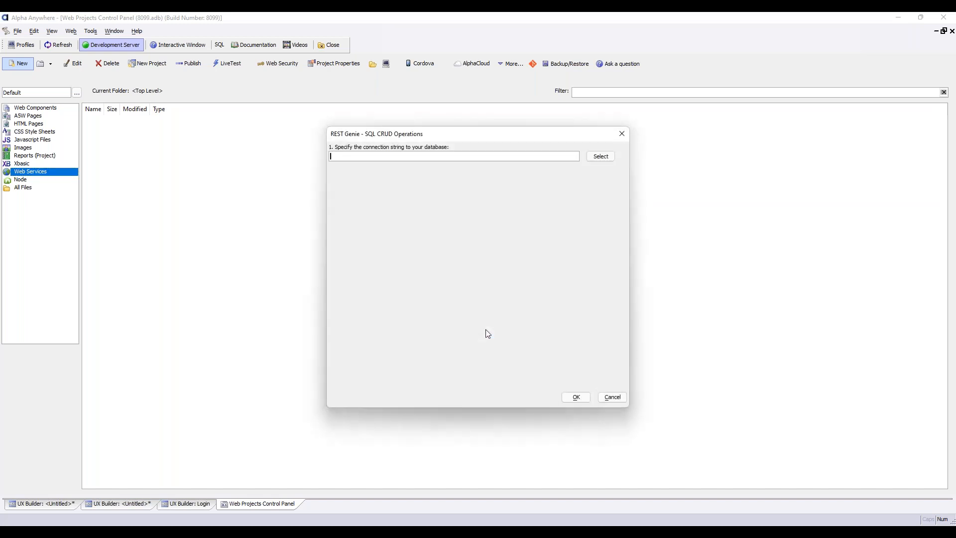
Connect the REST Genie to AADemo-Northwind and choose the Customers table as the one to expose
left_click(605, 157)
left_click(301, 199)
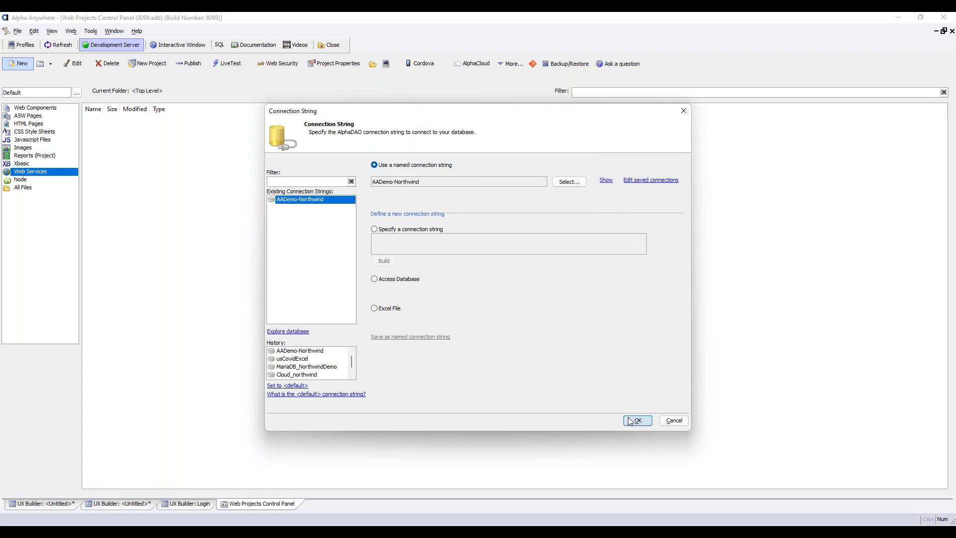
left_click(630, 421)
left_click(599, 181)
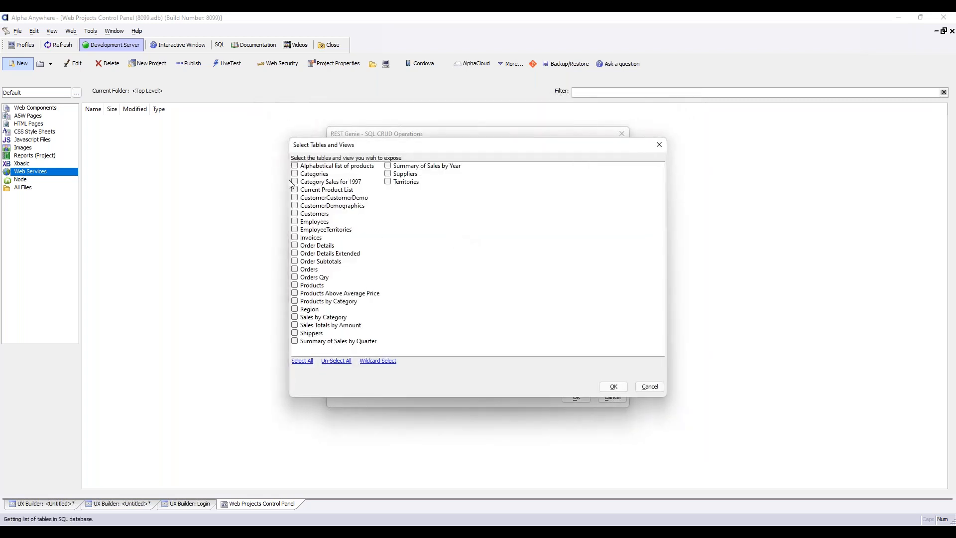
left_click(294, 213)
left_click(623, 387)
Allow only the Select operation on the Customers table and create the service with the name Customers
left_click(357, 220)
left_click(369, 344)
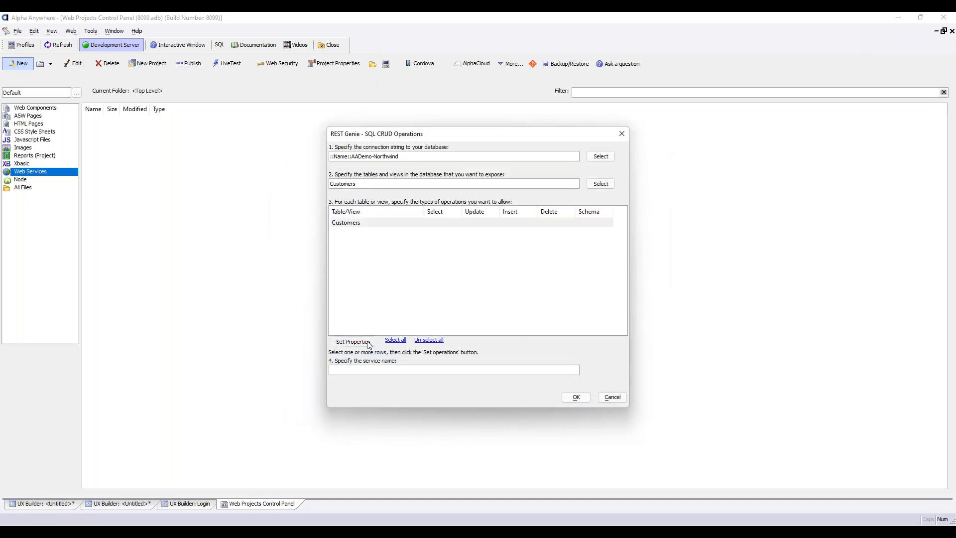
left_click(447, 243)
left_click(459, 302)
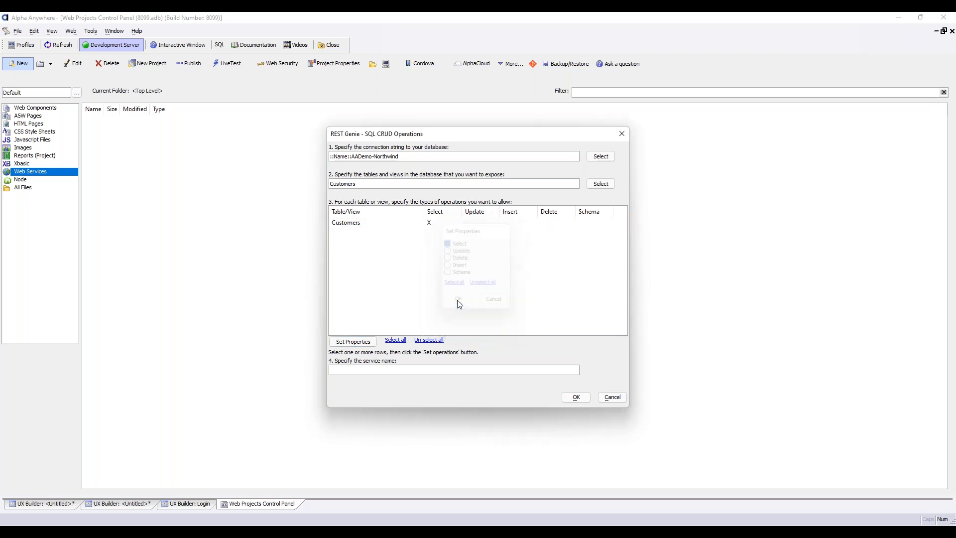
left_click(432, 369)
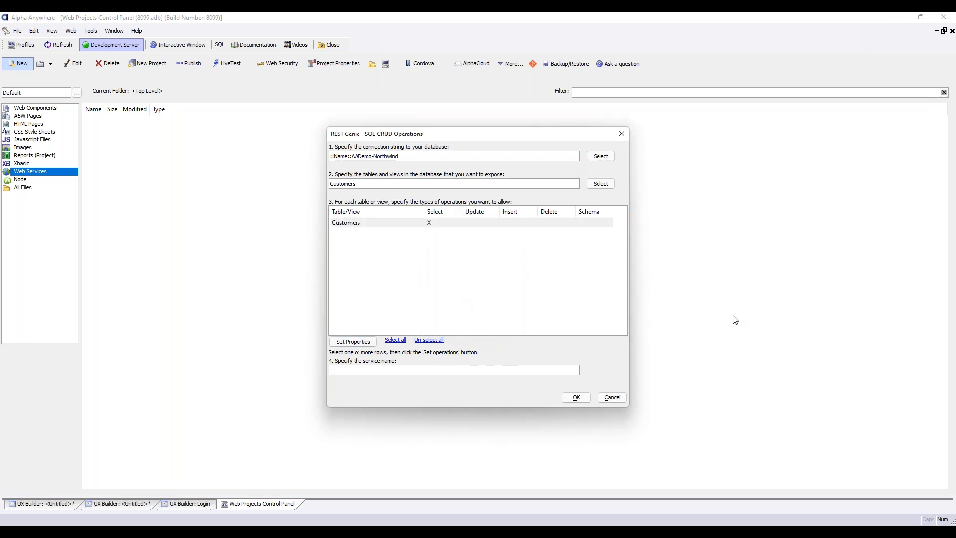
type("Customers")
left_click(576, 397)
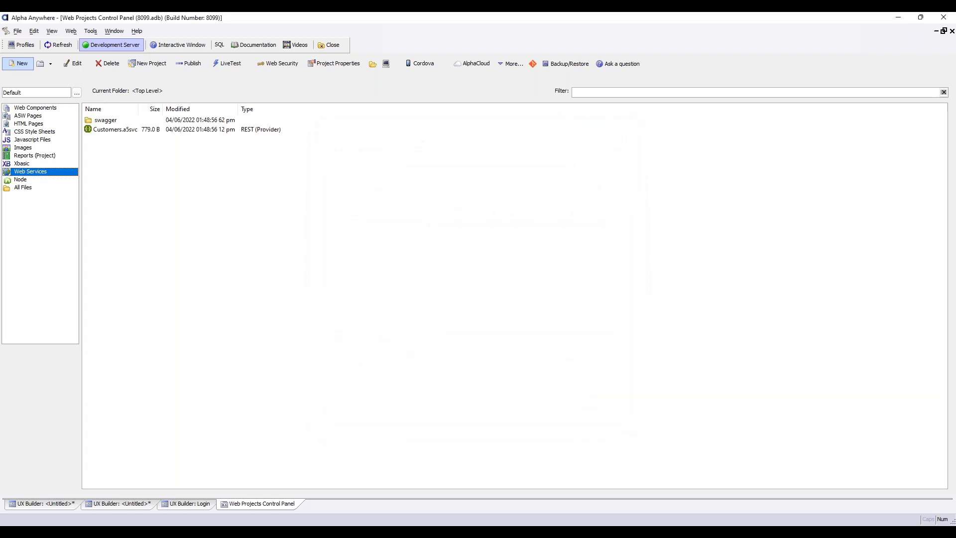
Open the Customers REST service definition and examine its service name and description settings and the argument description help
left_click(110, 130)
double_click(110, 130)
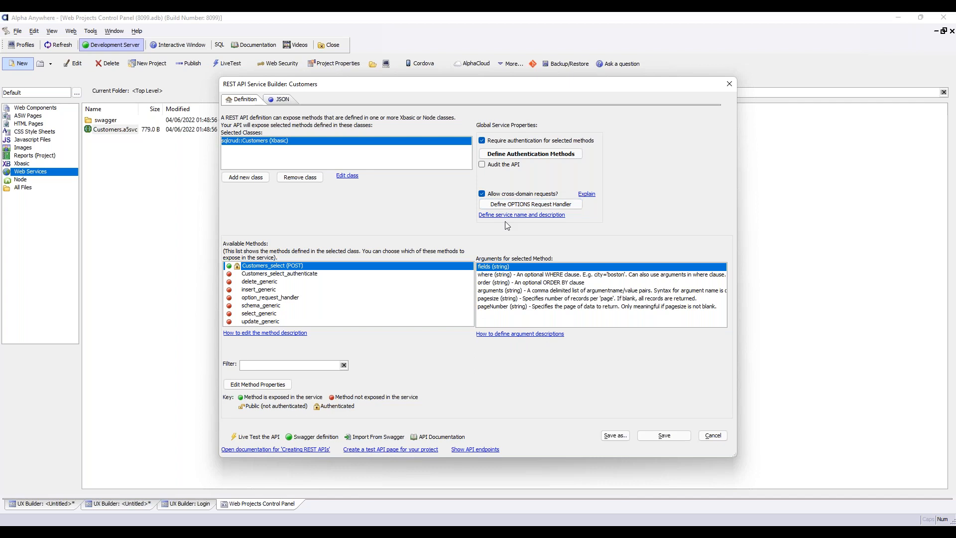
left_click(541, 215)
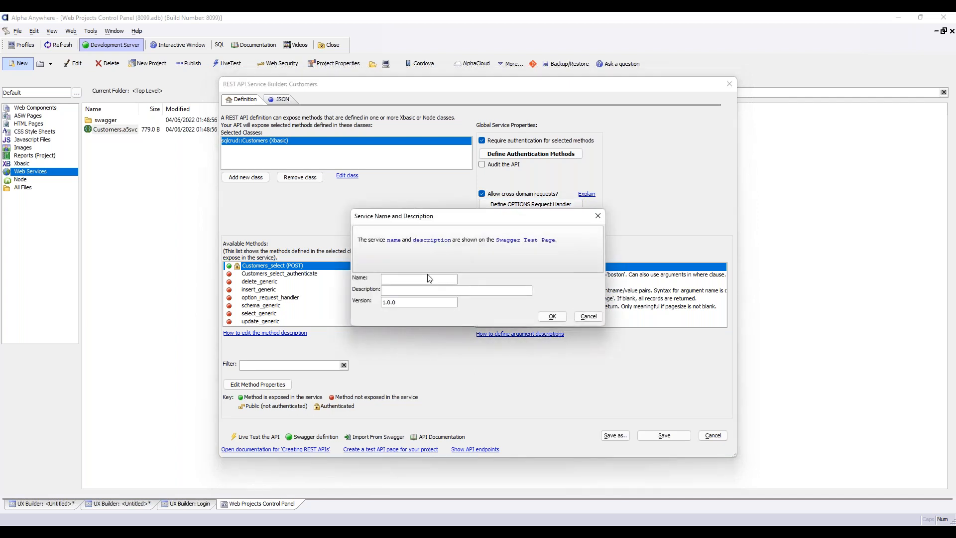
left_click(427, 306)
left_click(588, 317)
left_click(540, 335)
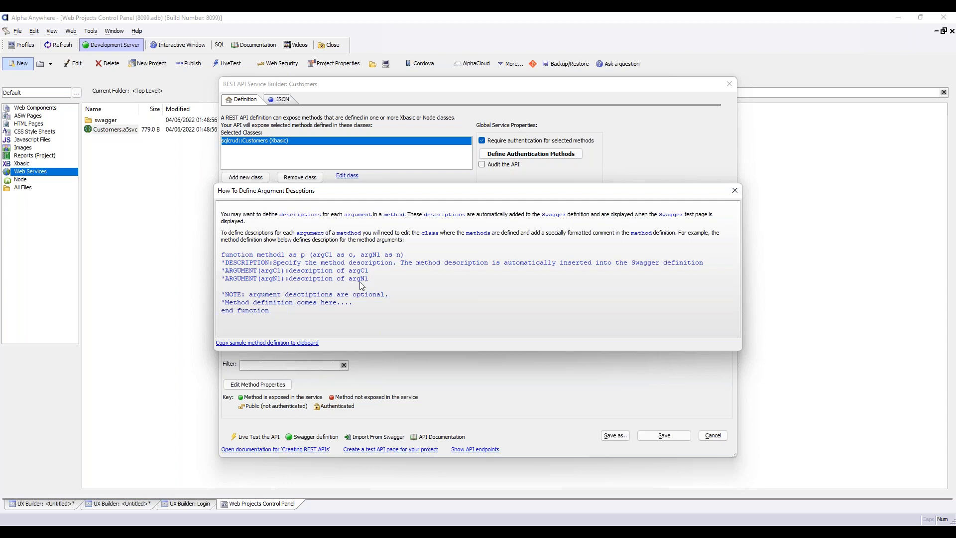
Copy the sample method definition from the argument description help to the clipboard and close the help
left_click(264, 350)
left_click(540, 250)
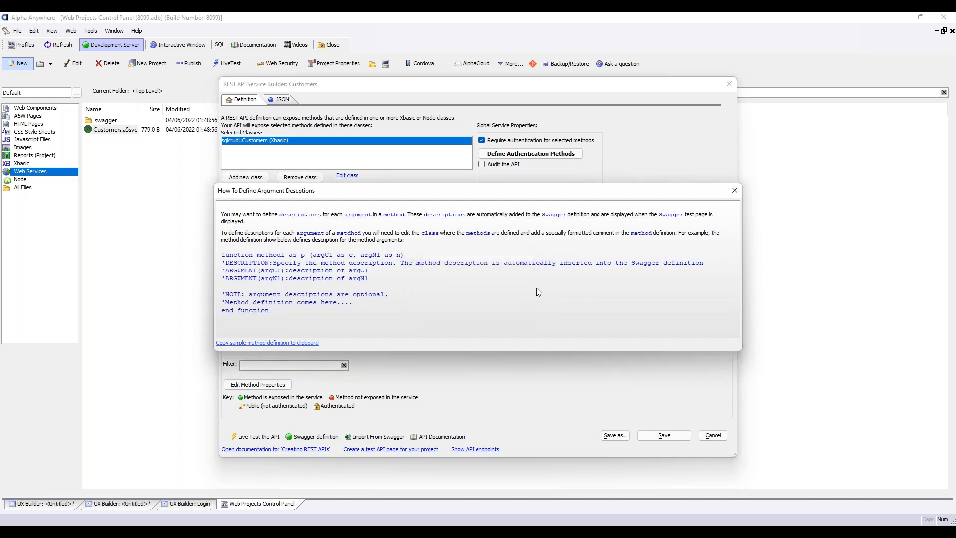
left_click(735, 190)
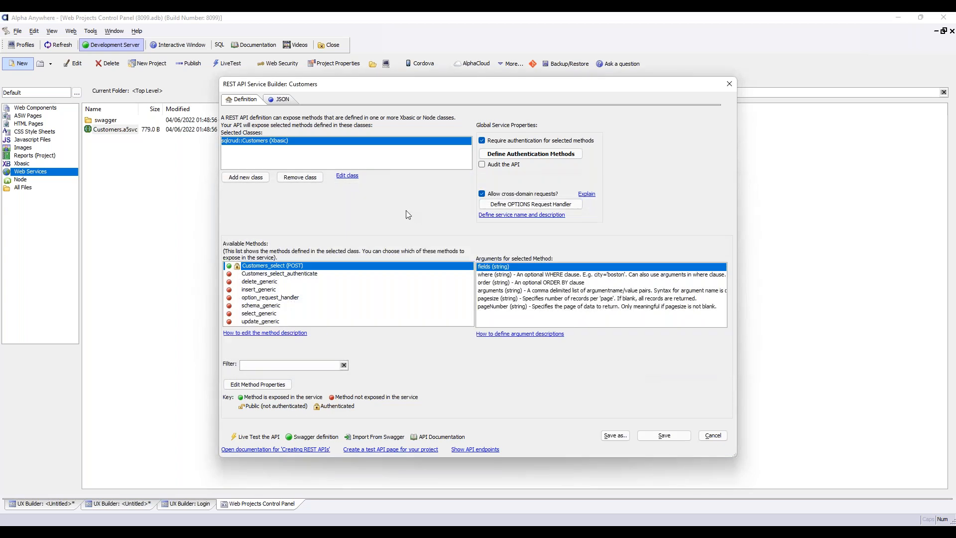
Open the sqlcrud::Customers class code and go to the argument comments of its Customers_select function
left_click(347, 176)
left_click(318, 232)
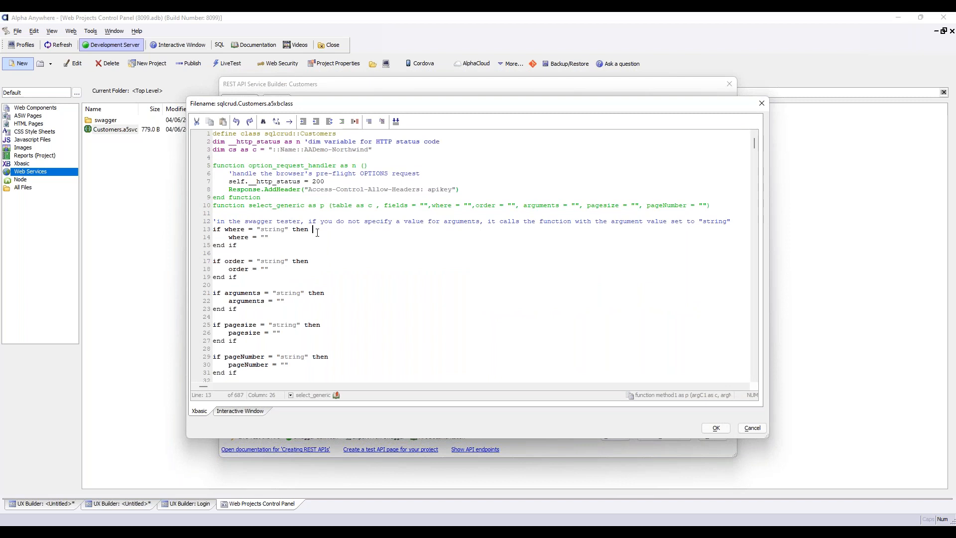
left_click(281, 182)
scroll(320, 266, "down", 1)
key("Down")
key("Down")
key("Down")
key("Down")
scroll(263, 225, "down", 2)
scroll(263, 224, "up", 1)
left_click_drag(303, 103, 315, 60)
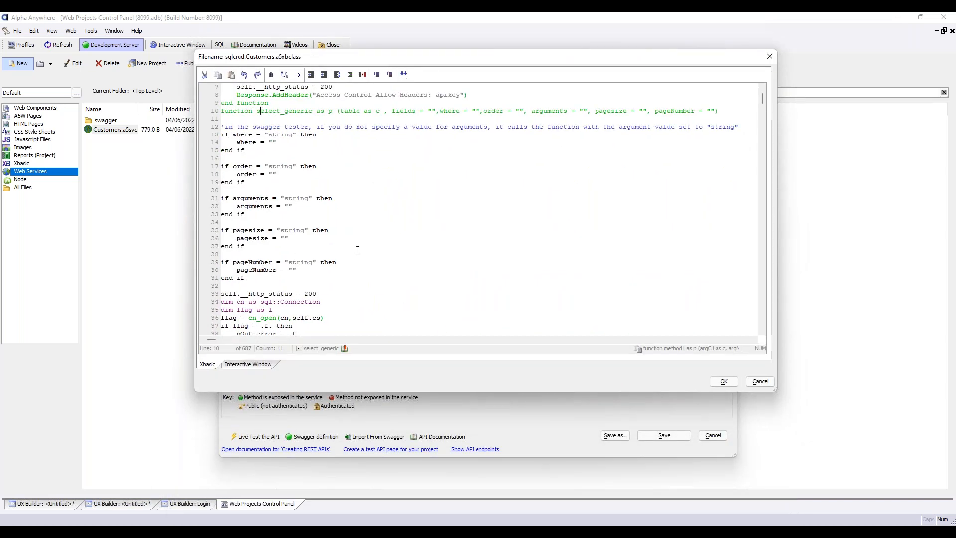
left_click(299, 348)
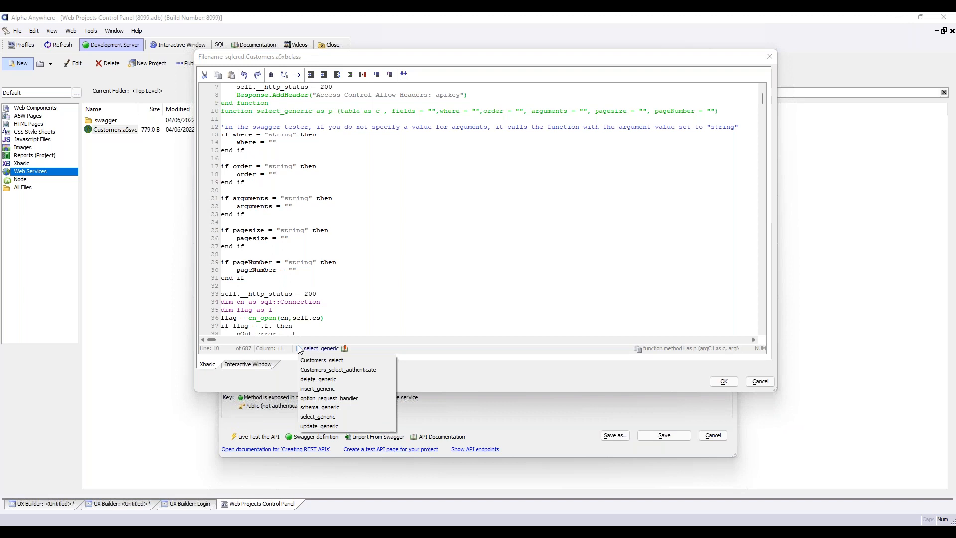
left_click(321, 360)
scroll(368, 258, "down", 2)
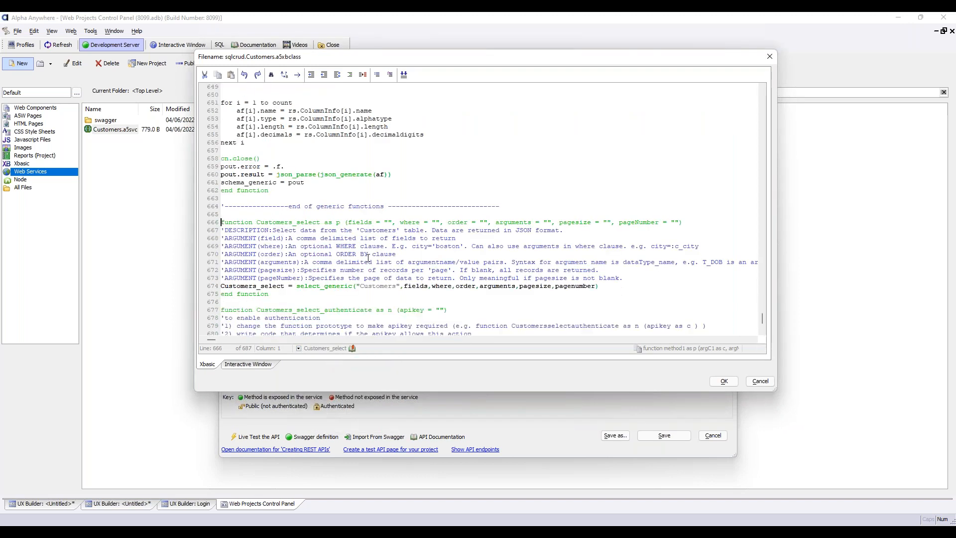
left_click_drag(386, 269, 208, 227)
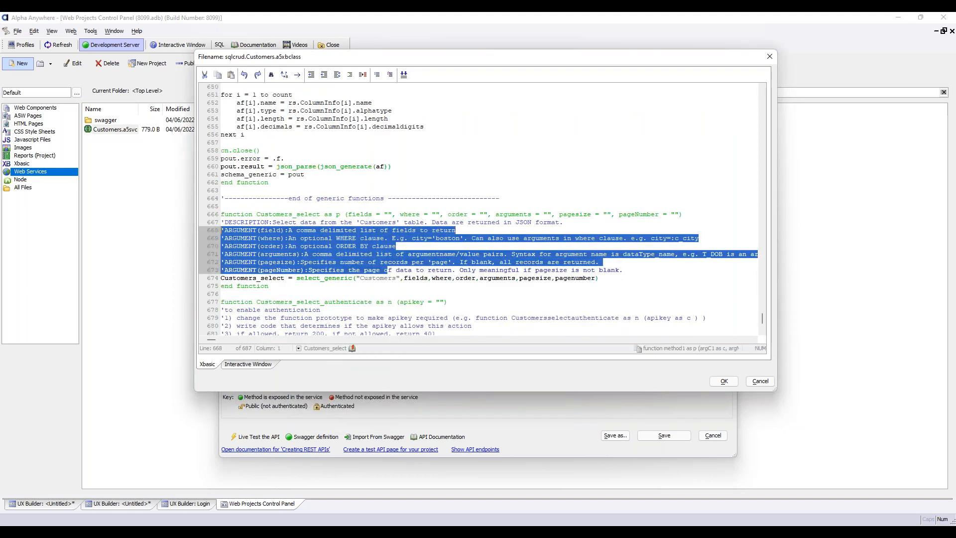
Paste the copied sample method definition below the pageNumber argument comment in Customers_select and delete it again
left_click(448, 269)
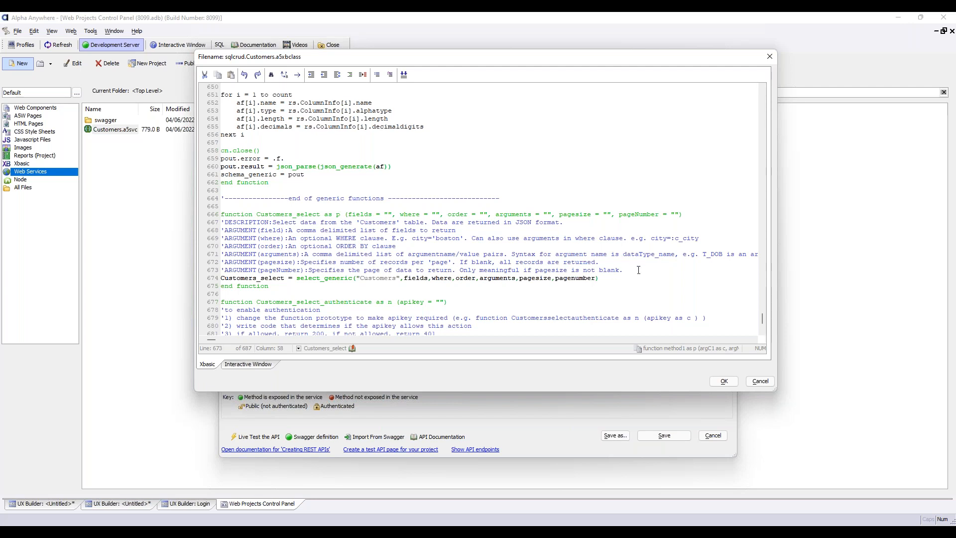
key("ctrl+v")
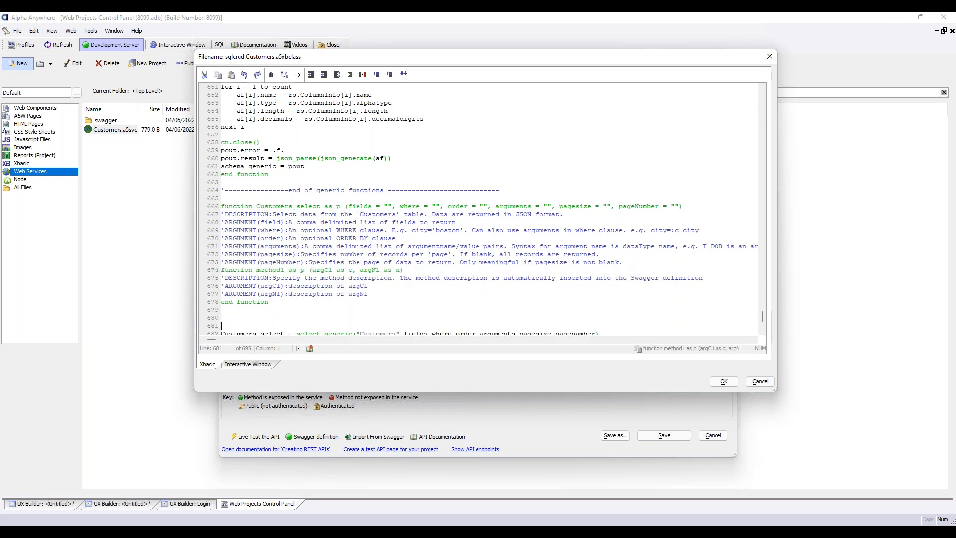
key("shift+Up")
key("shift+Up")
key("shift+Up")
key("shift+Up")
key("shift+Up")
key("shift+Up")
key("shift+Up")
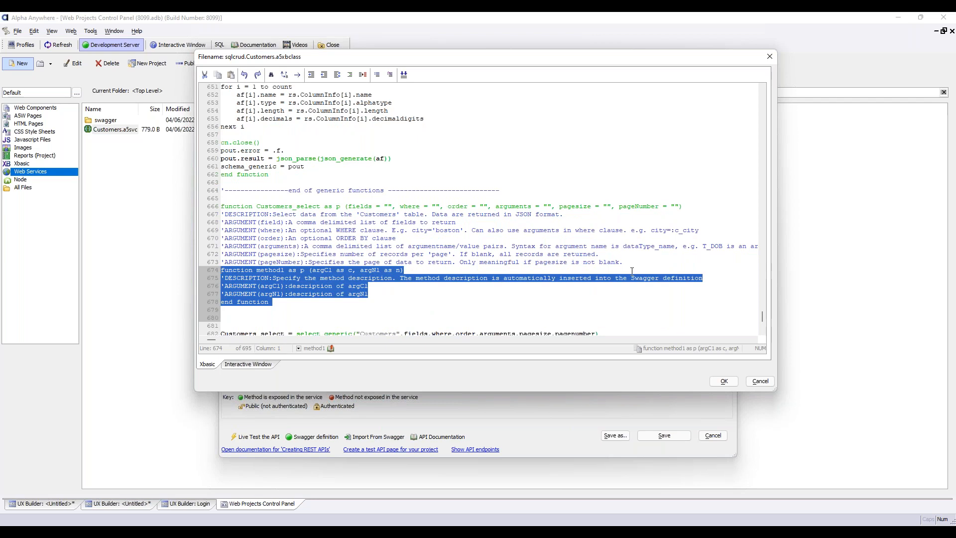
key("Delete")
Examine the DESCRIPTION and ARGUMENT comments of Customers_select and leave the class editor without saving
key("Up")
key("Up")
key("Up")
key("Up")
key("Up")
key("Up")
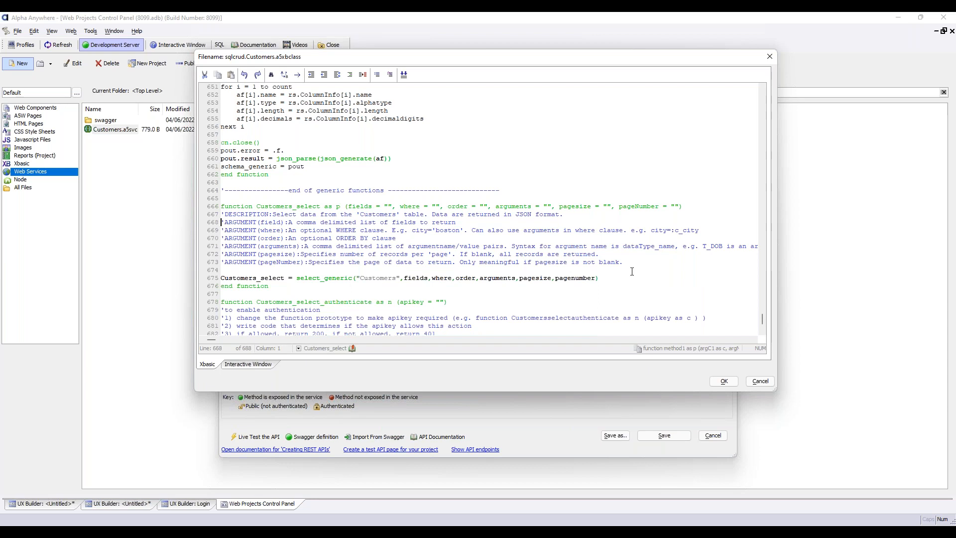
key("Up")
key("shift+Down")
key("shift+Down")
key("shift+Down")
key("shift+Down")
key("shift+Down")
key("shift+Down")
key("shift+Down")
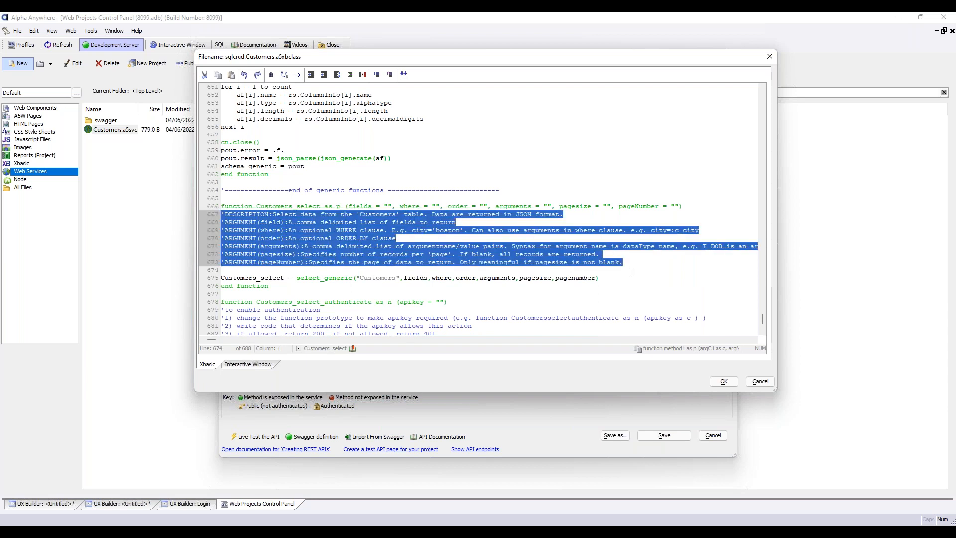
left_click(319, 223)
left_click_drag(274, 214, 564, 215)
left_click_drag(254, 223, 363, 268)
left_click(251, 225)
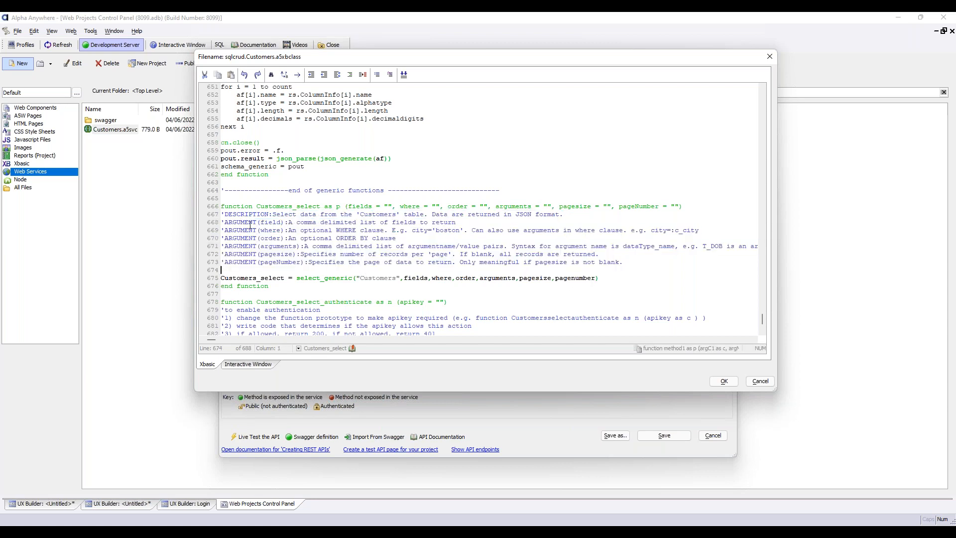
left_click(273, 223)
left_click_drag(289, 222, 467, 224)
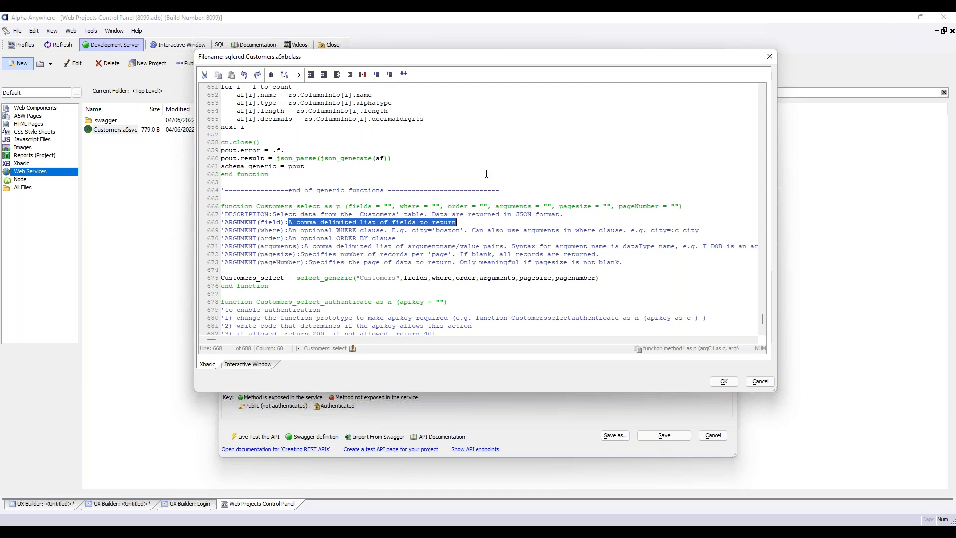
left_click(488, 222)
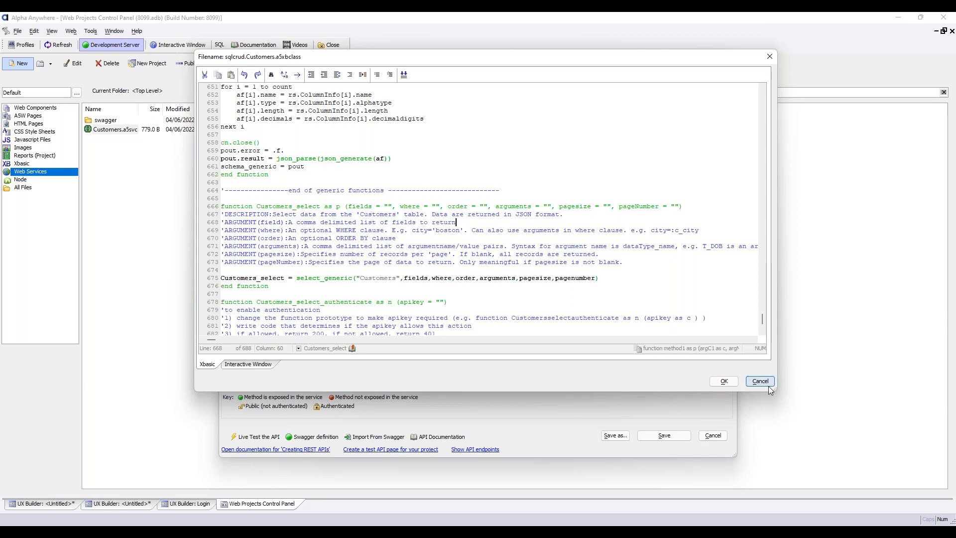
left_click(769, 386)
left_click(433, 310)
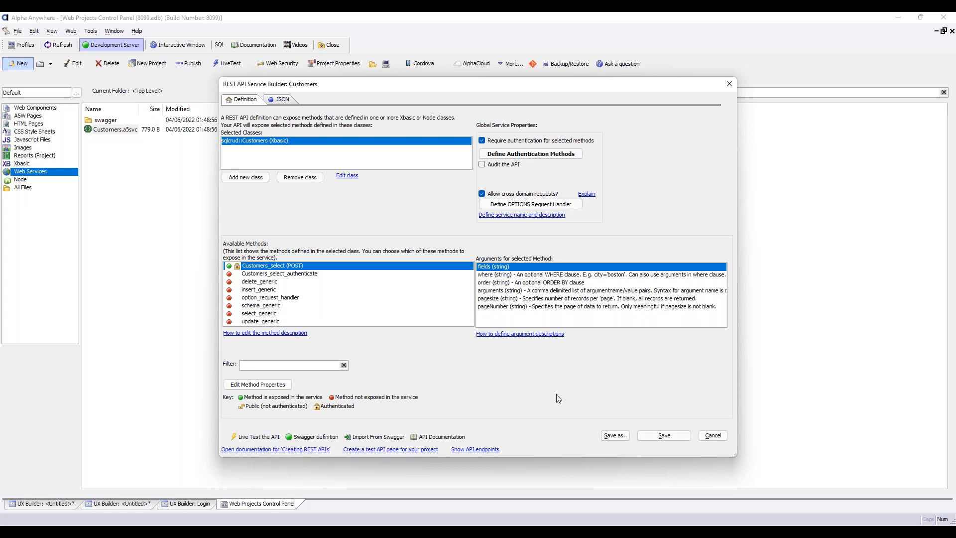
left_click(347, 176)
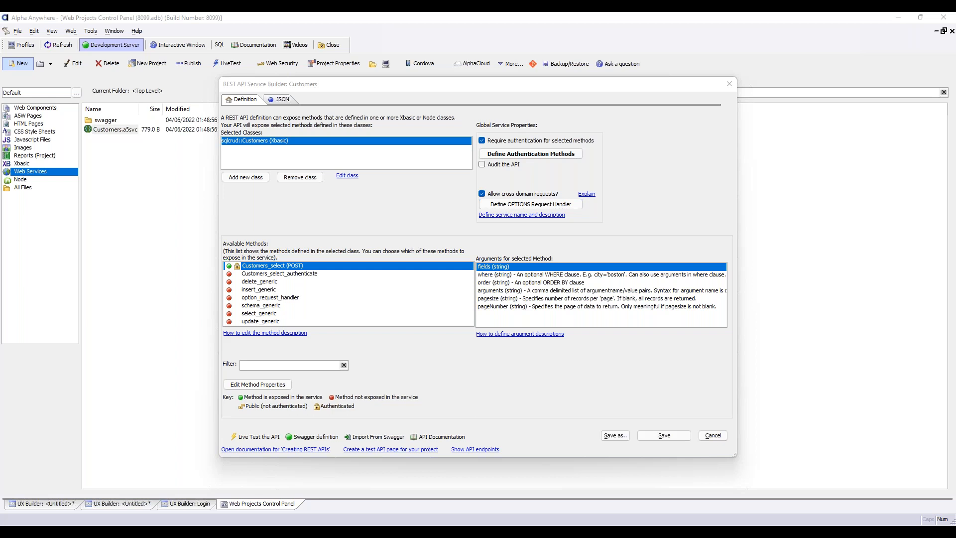
Define response codes for the Customers_select method from the sample, keeping 200 "Successful request" and 401 "Denied" and removing the 500 entry
left_click(246, 268)
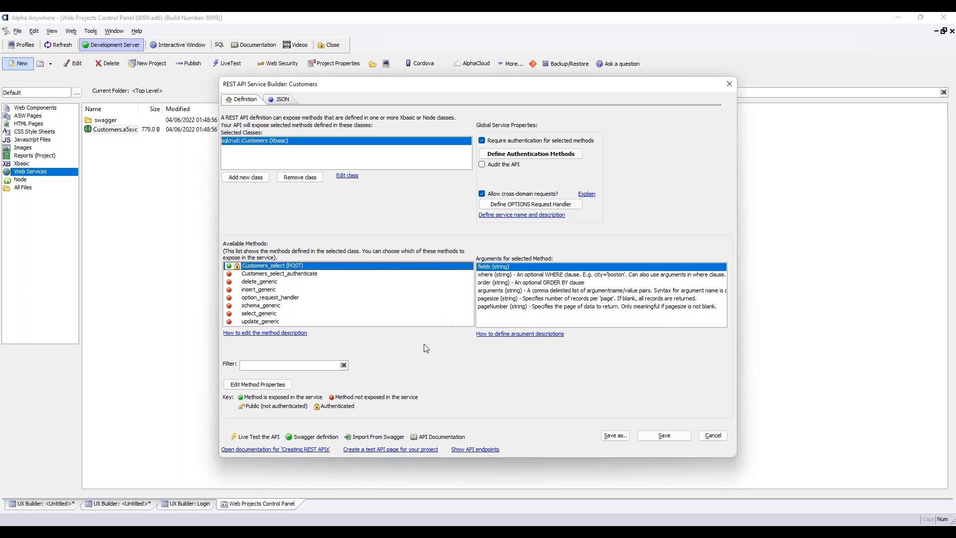
left_click(258, 384)
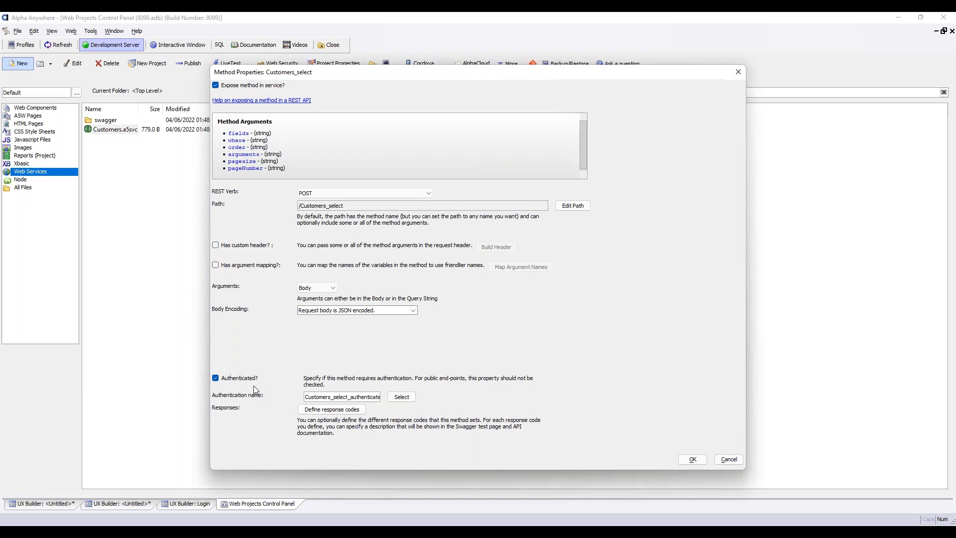
left_click(328, 411)
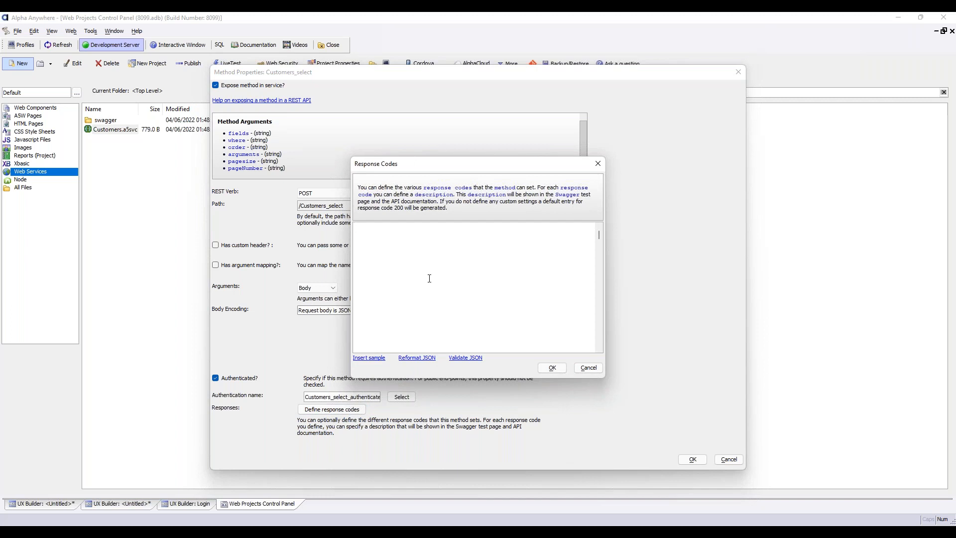
left_click(374, 357)
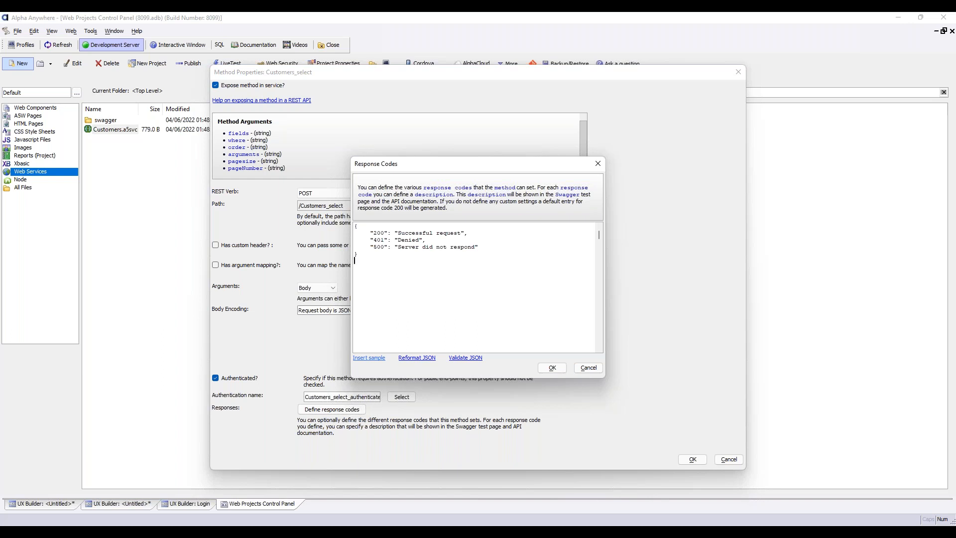
left_click_drag(479, 247, 422, 241)
key("BackSpace")
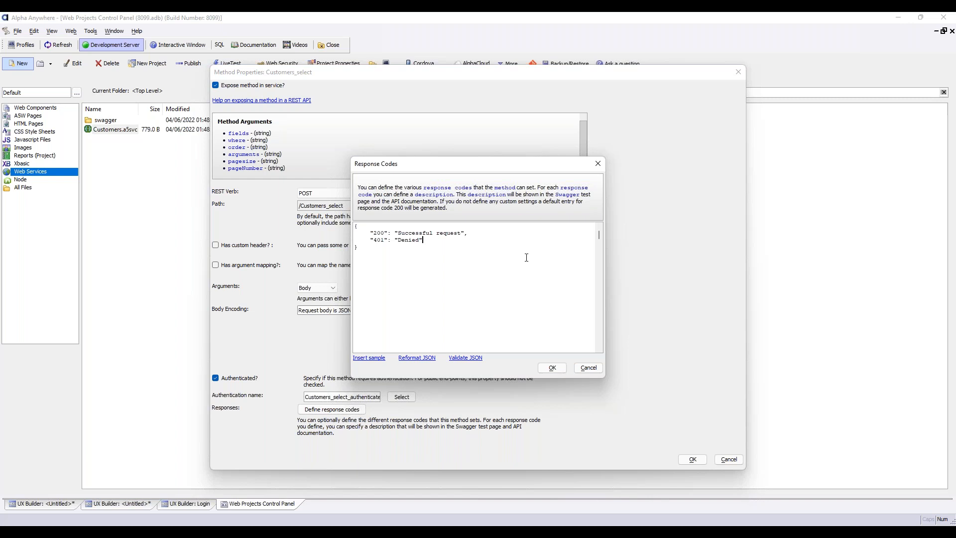
double_click(413, 240)
left_click(552, 367)
left_click(692, 459)
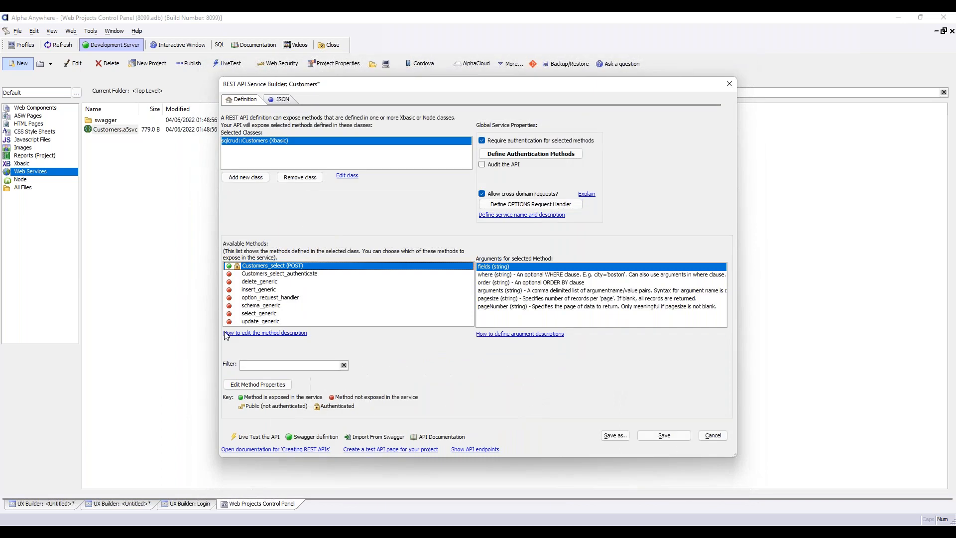
Review the service's Swagger definition and create an API test page saved as customerstest
left_click(312, 438)
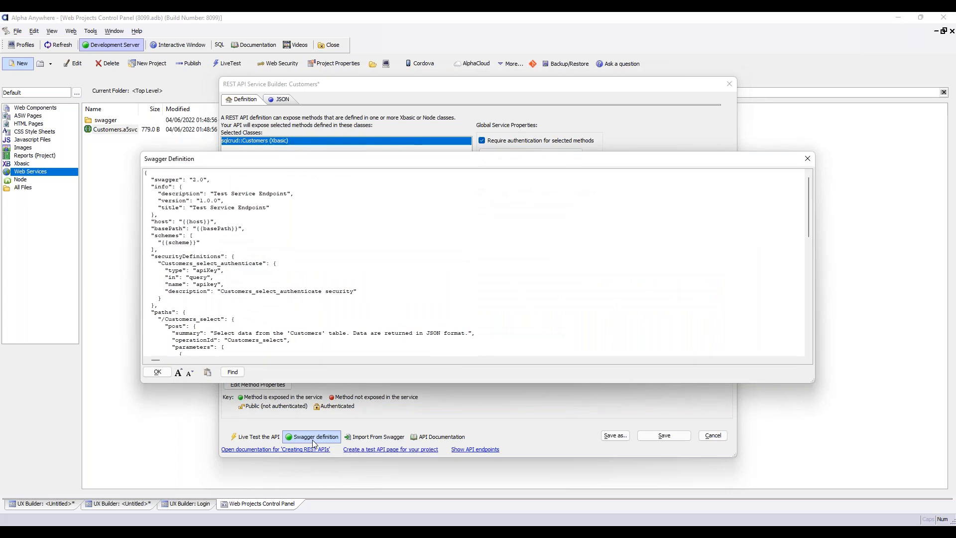
left_click(163, 373)
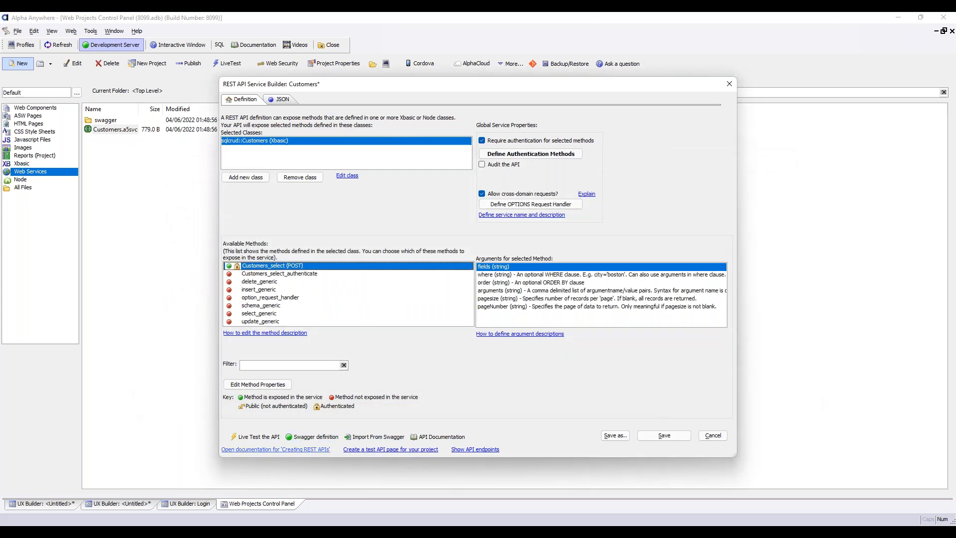
left_click(358, 450)
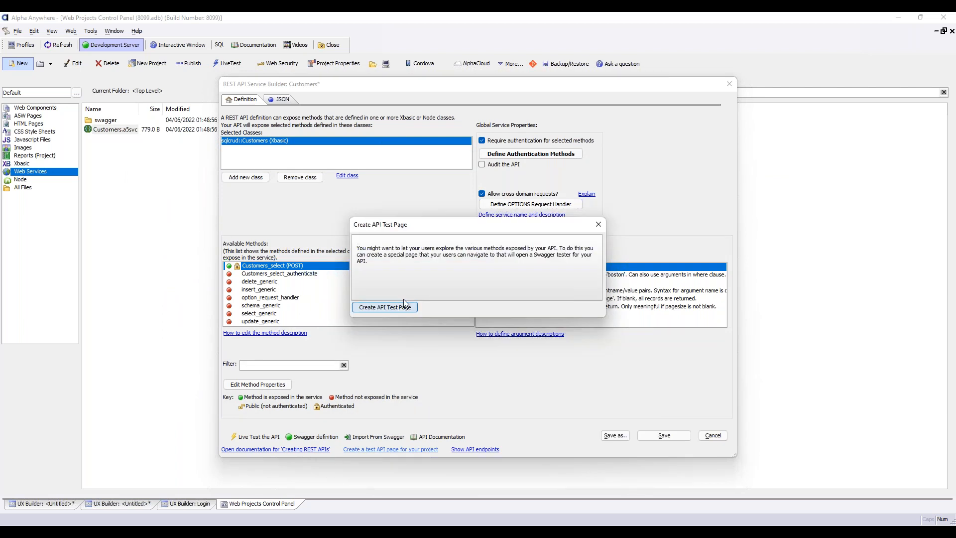
left_click(393, 307)
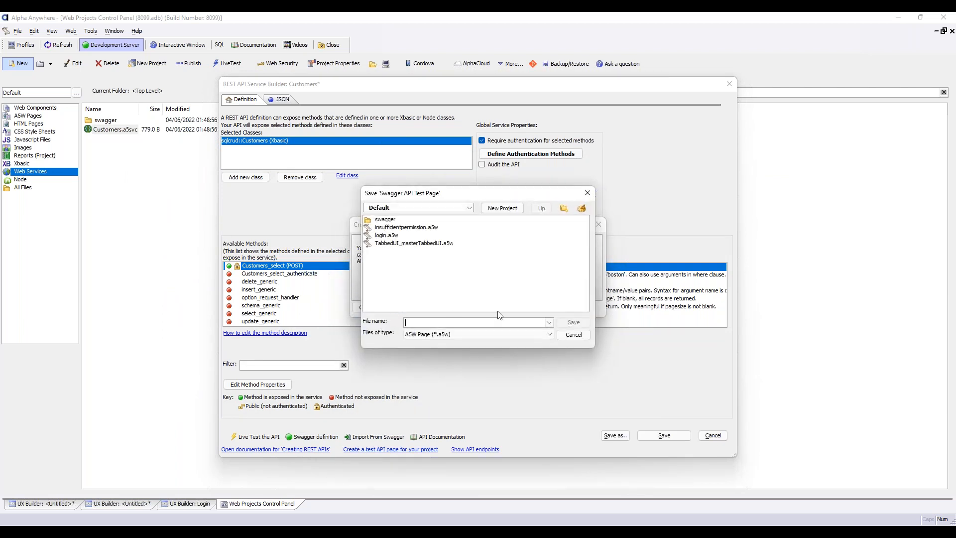
type("customerstest")
key("Return")
left_click(525, 305)
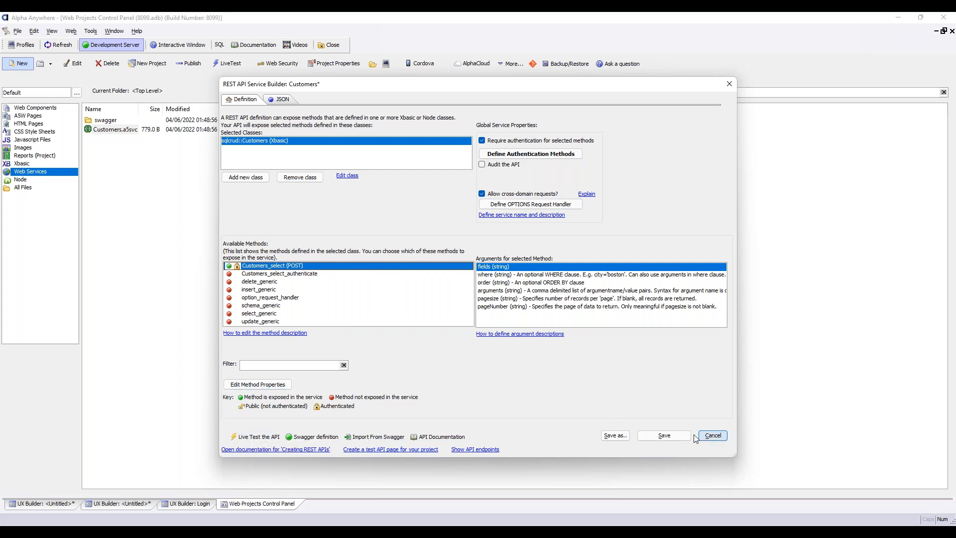
Save the Customers service with its security set to Always Allowed, close the builder and accept the live test of the API
left_click(665, 435)
left_click(477, 305)
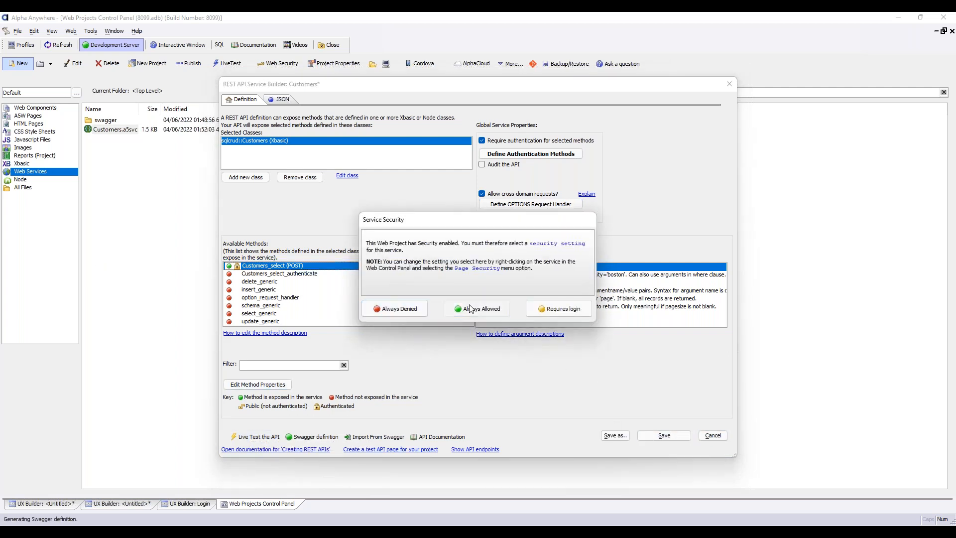
left_click(730, 84)
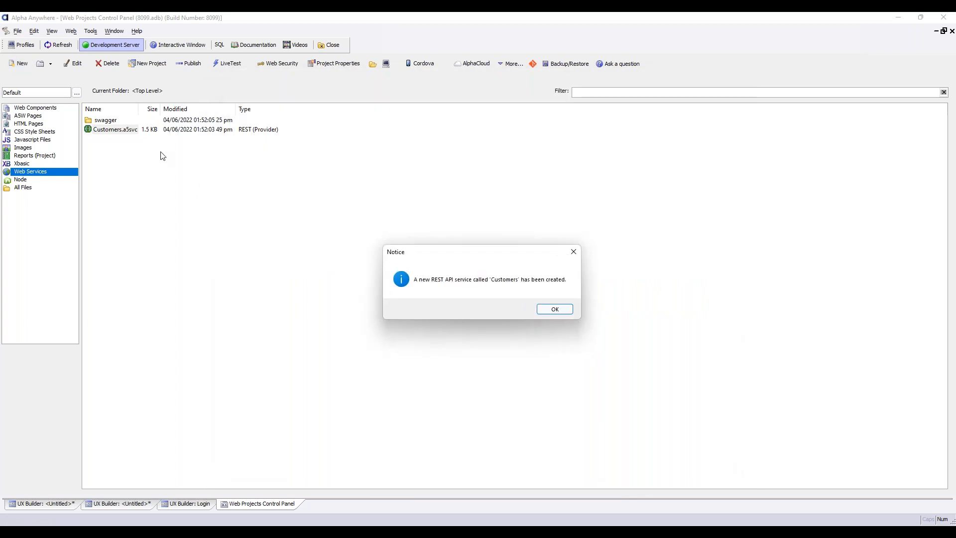
left_click(555, 309)
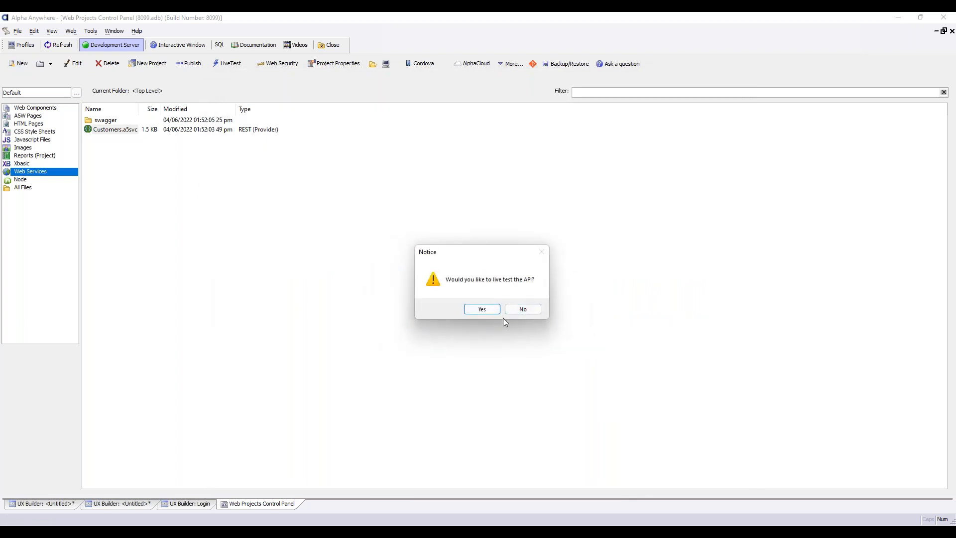
left_click(486, 312)
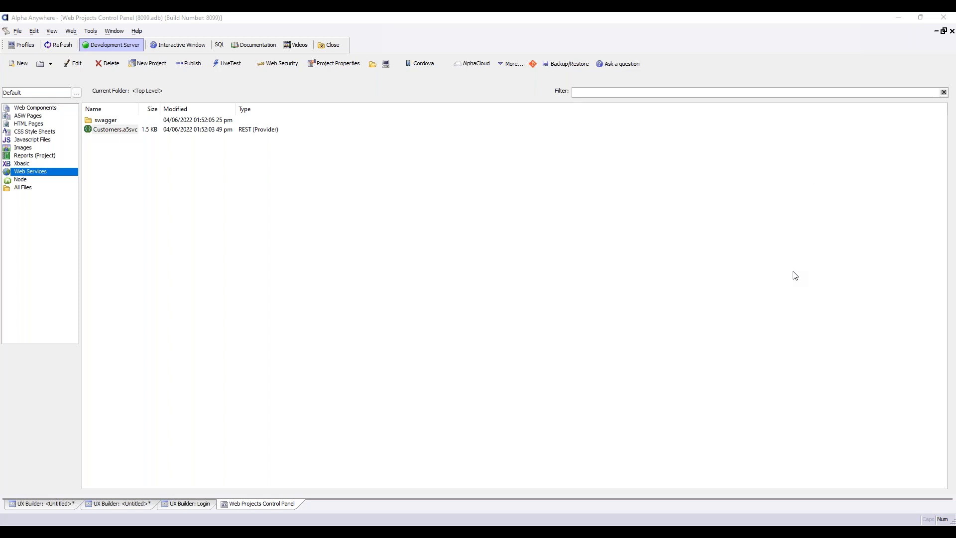
Run a Live Test of the project on the Development server, starting from customerstest.a5w in the full file list
left_click(23, 188)
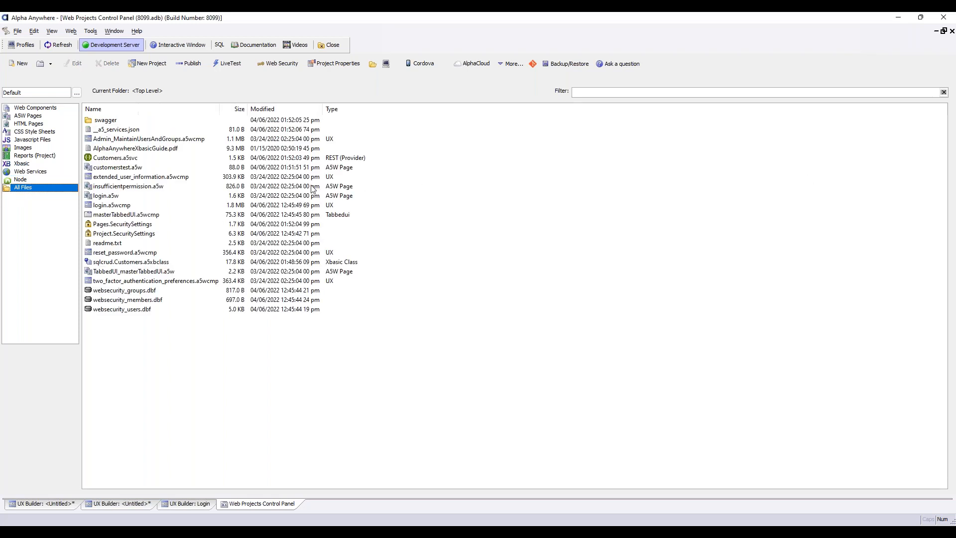
left_click(221, 67)
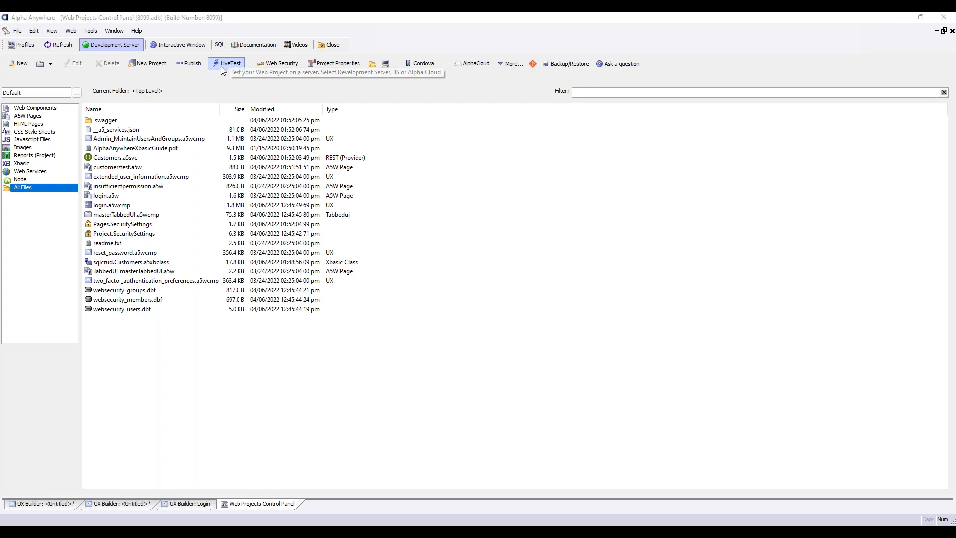
left_click(393, 265)
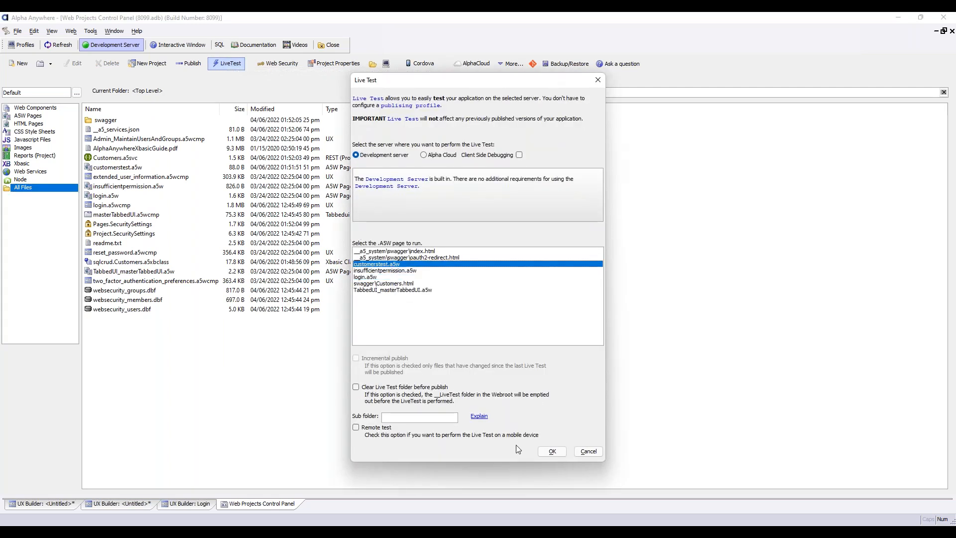
left_click(550, 452)
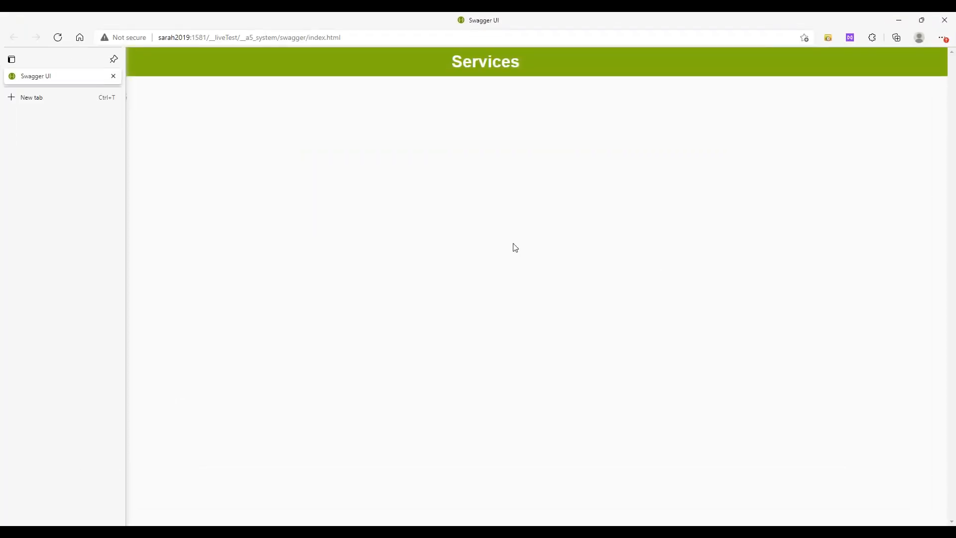
View the Customers service endpoint on the Swagger test page, return to the services list and reopen Customers
left_click(100, 102)
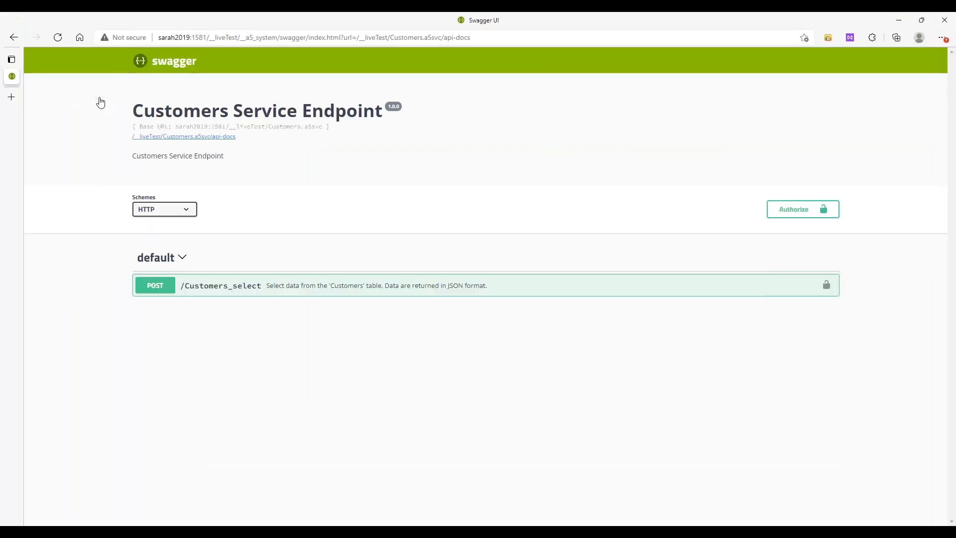
left_click(13, 37)
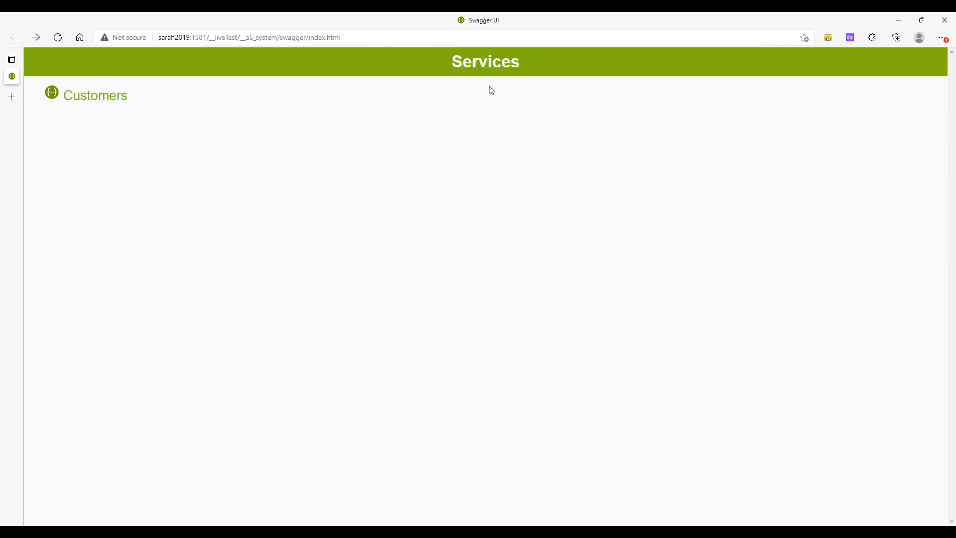
left_click(88, 96)
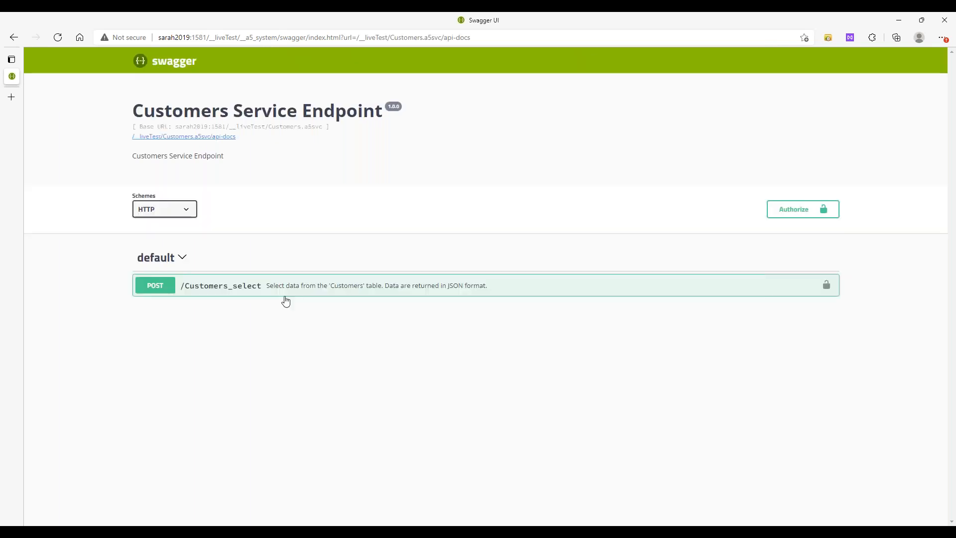
Examine the parameters, content types and response codes of the Customers_select operation, collapse it and leave the Swagger page
left_click(201, 286)
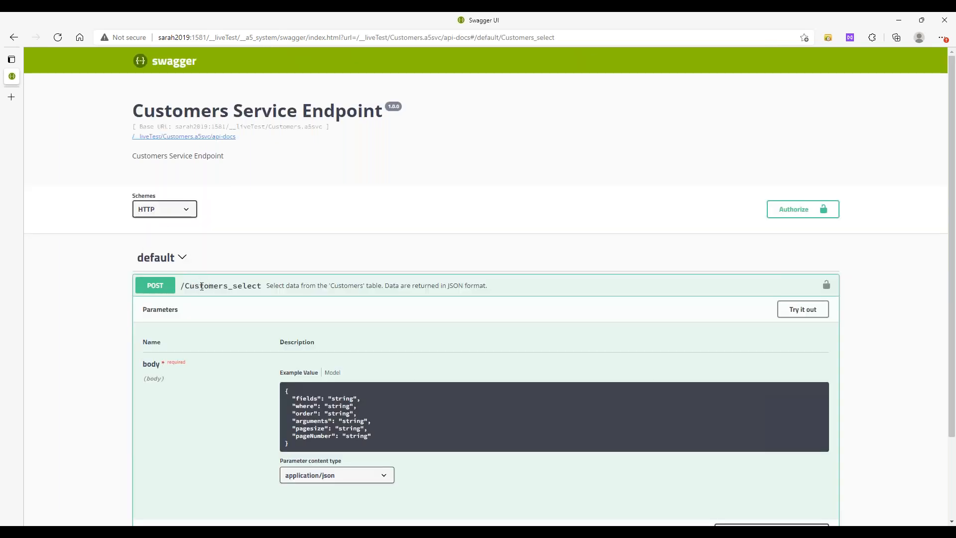
scroll(174, 328, "down", 2)
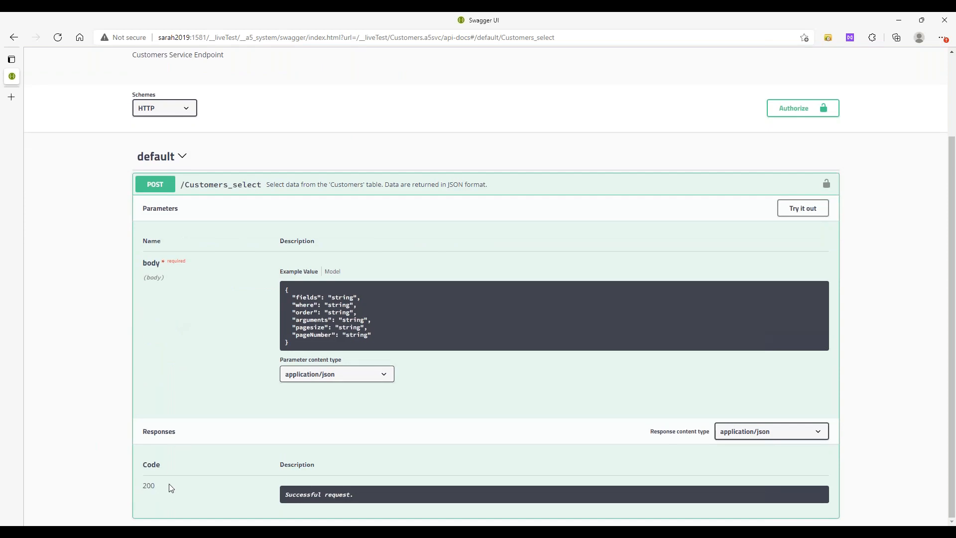
left_click_drag(162, 462, 142, 484)
right_click(145, 459)
left_click(171, 465)
left_click(162, 362)
left_click(732, 432)
left_click(736, 431)
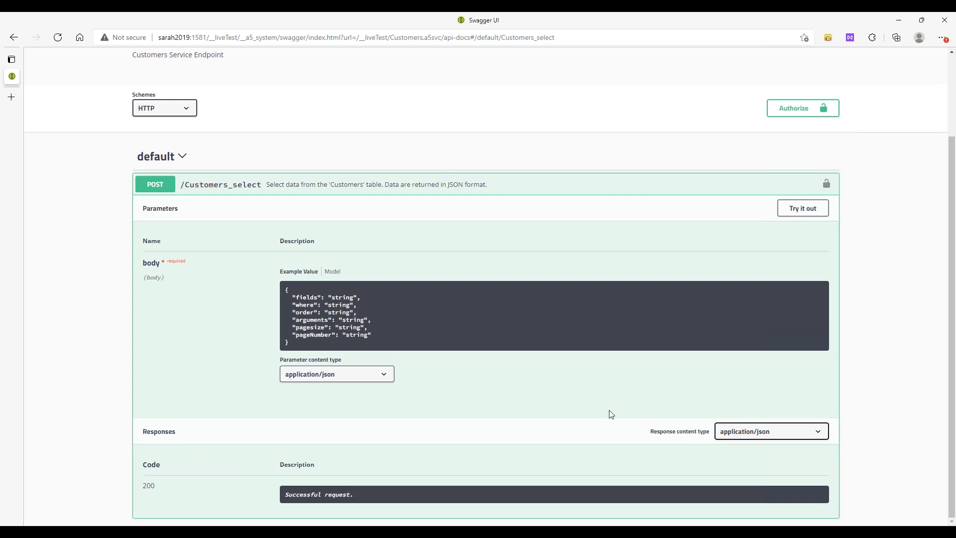
scroll(583, 389, "up", 2)
left_click(299, 285)
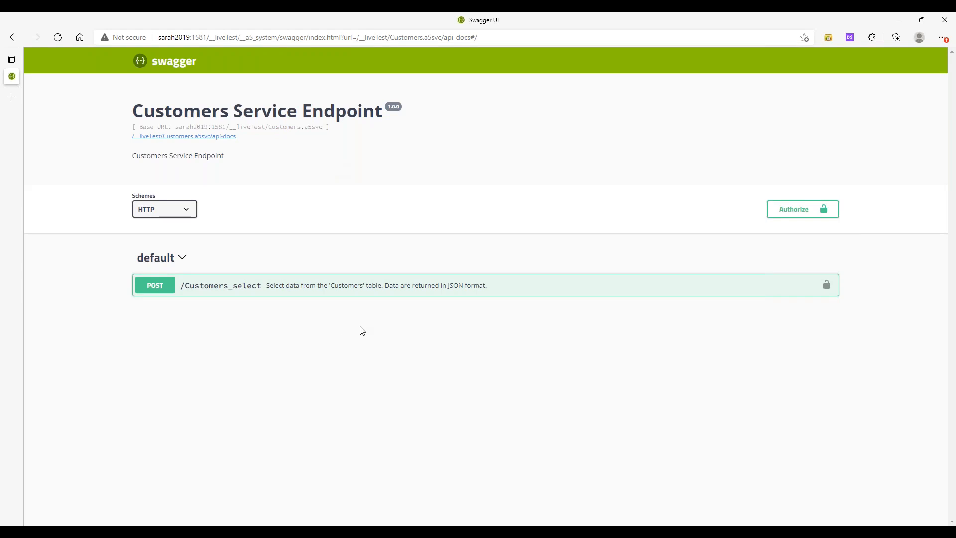
left_click(13, 37)
left_click_drag(380, 21, 955, 249)
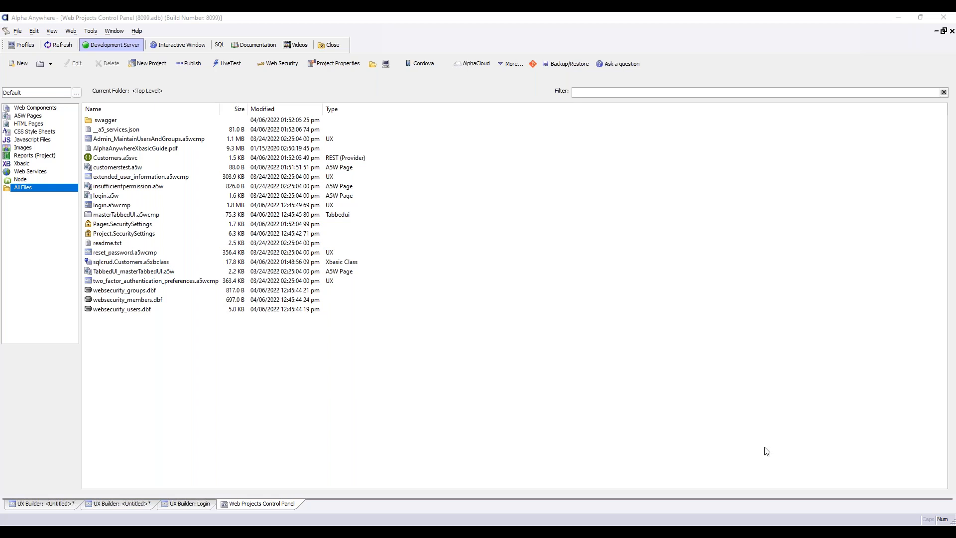
Insert a Panel Card around the LIST1 control in the UX component that contains the list
left_click(122, 504)
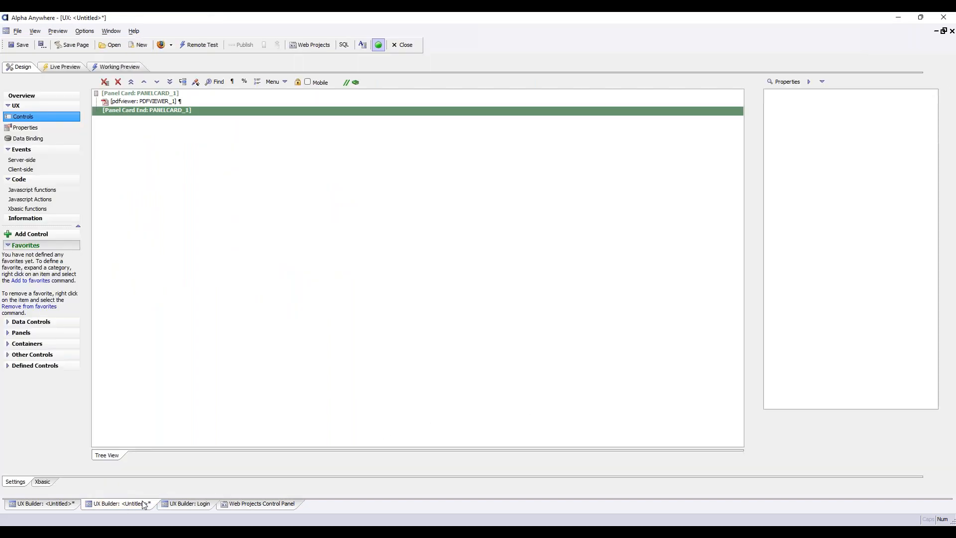
left_click(46, 504)
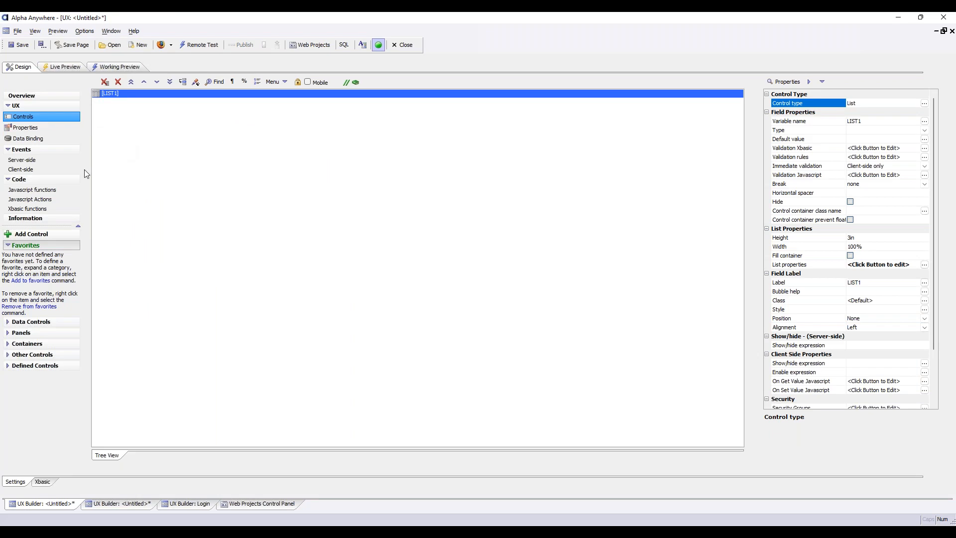
left_click(50, 235)
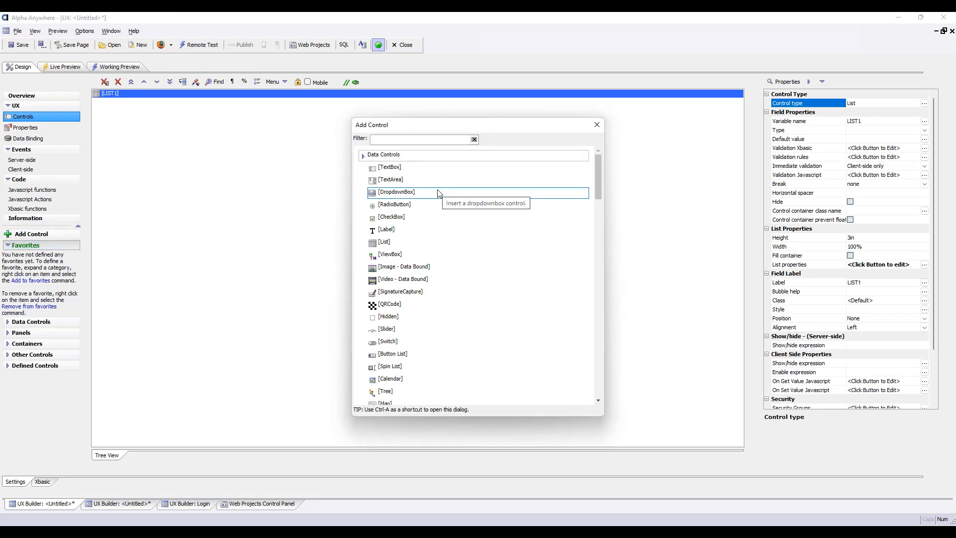
type("pan")
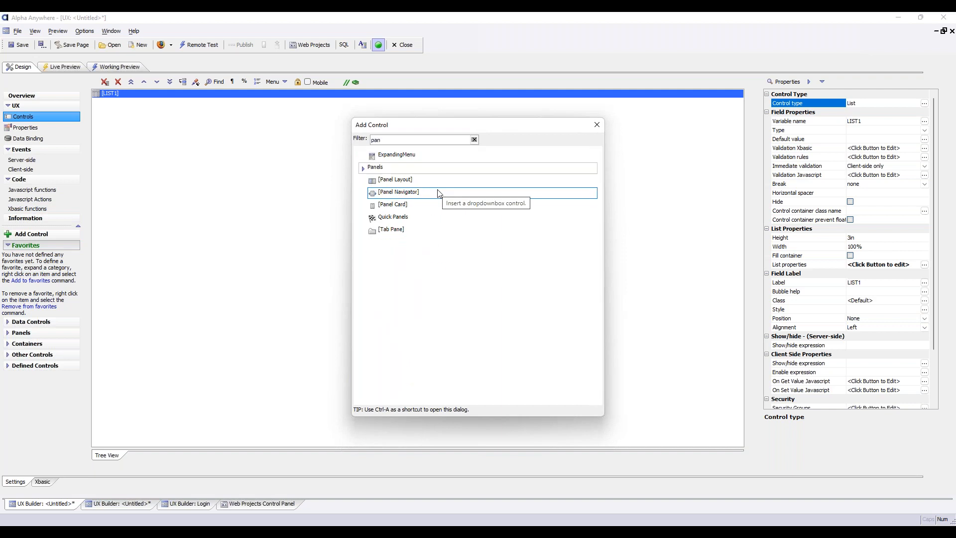
double_click(437, 204)
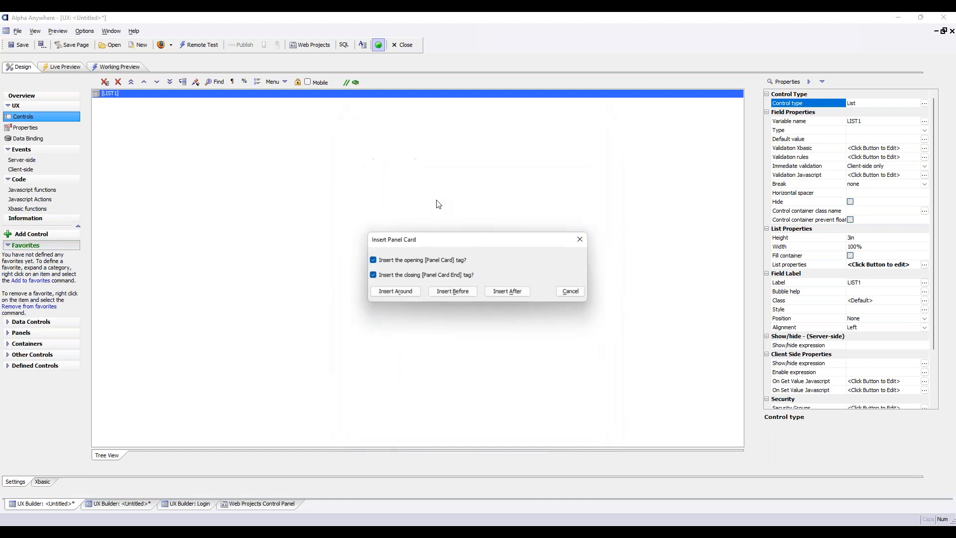
left_click(395, 291)
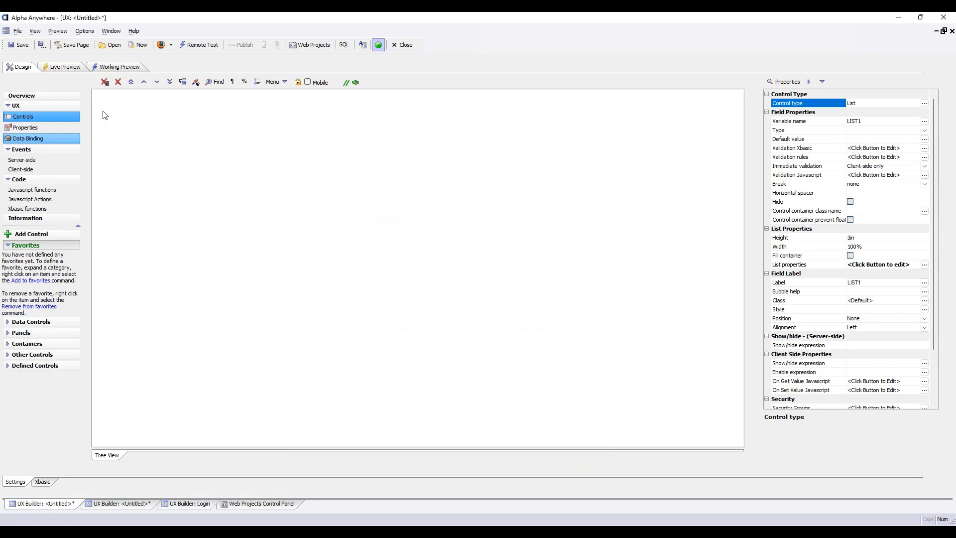
Add a panel header that includes a ControlBar to the panel card around LIST1
right_click(112, 95)
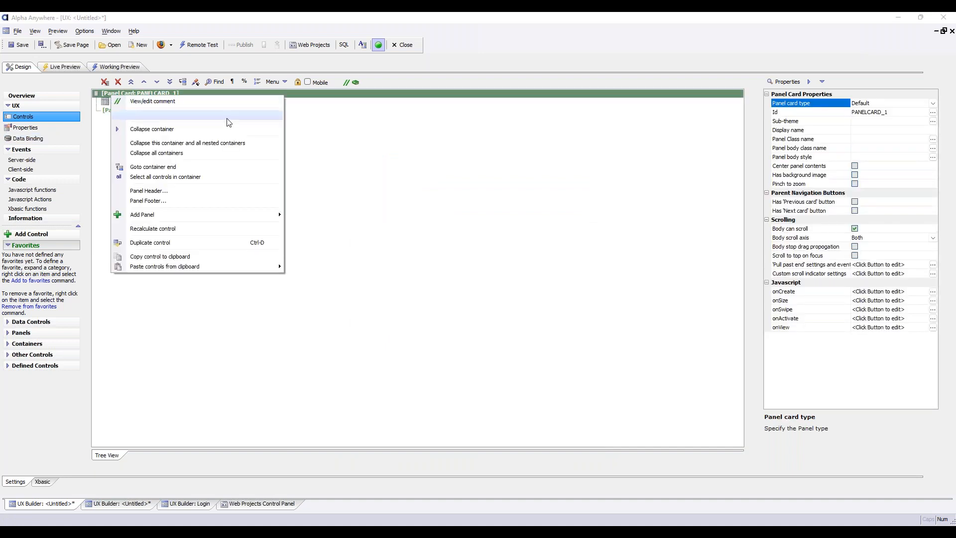
left_click(249, 191)
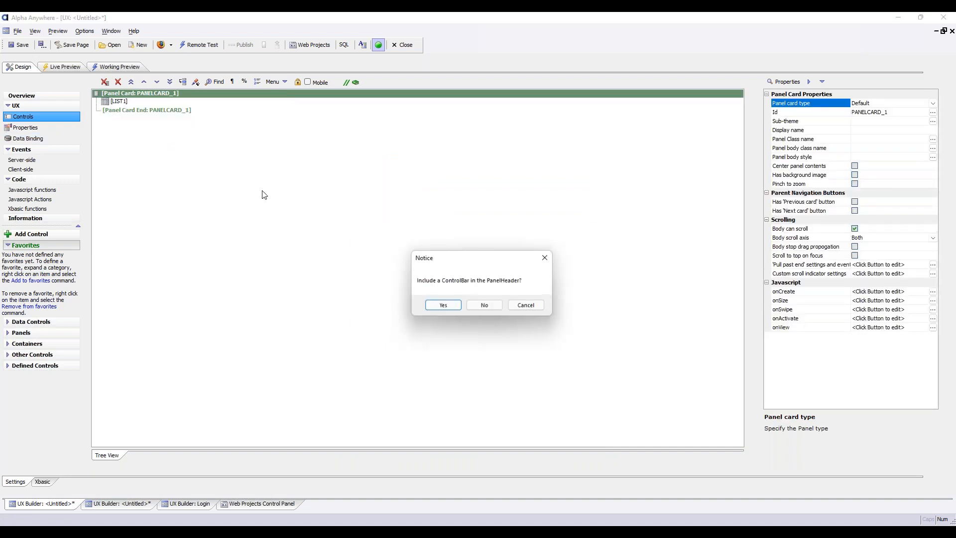
left_click(443, 305)
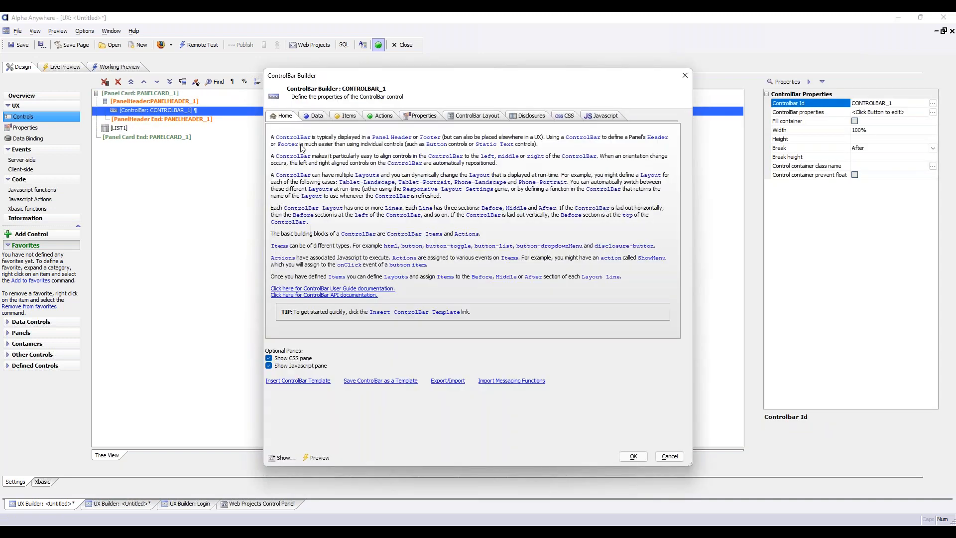
Add a ControlBar item of type html named Html1 to the header's ControlBar
left_click(344, 116)
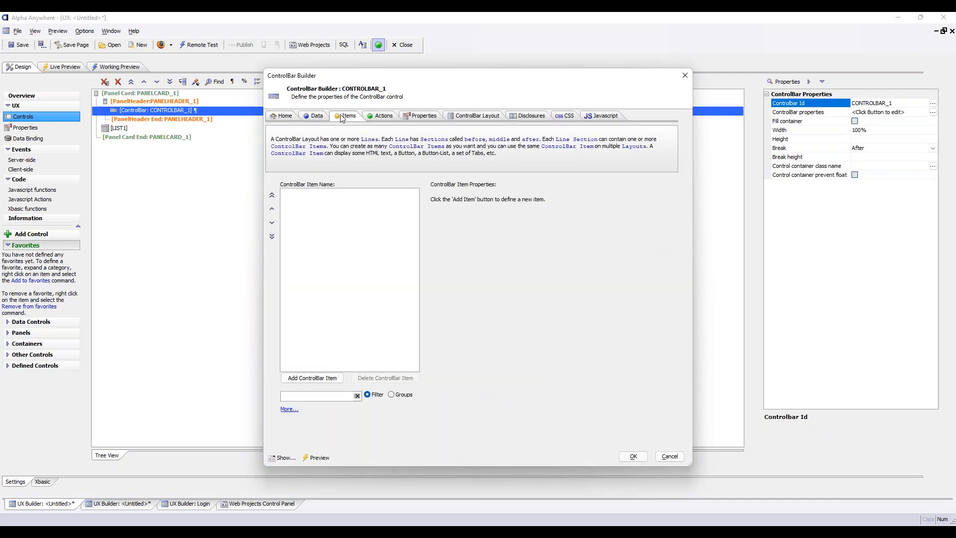
left_click(327, 378)
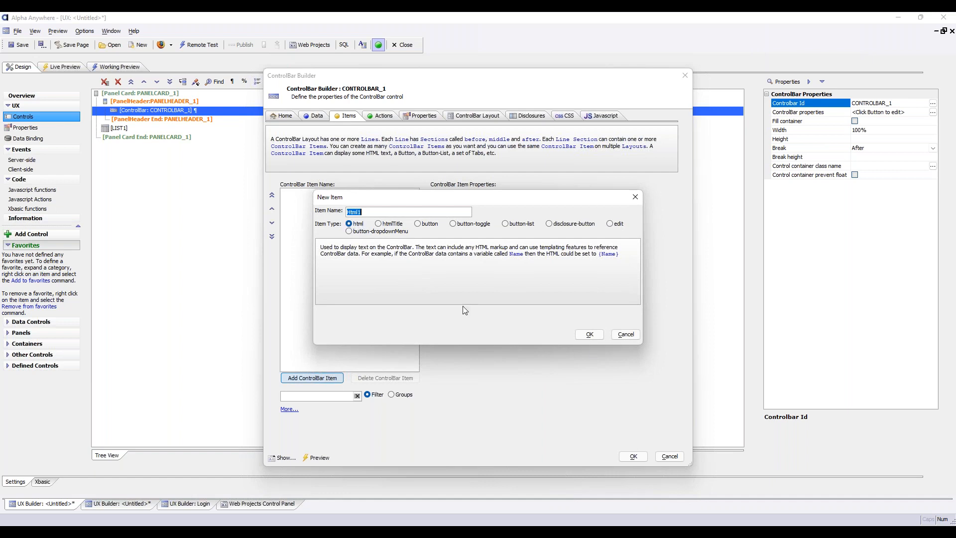
left_click(589, 334)
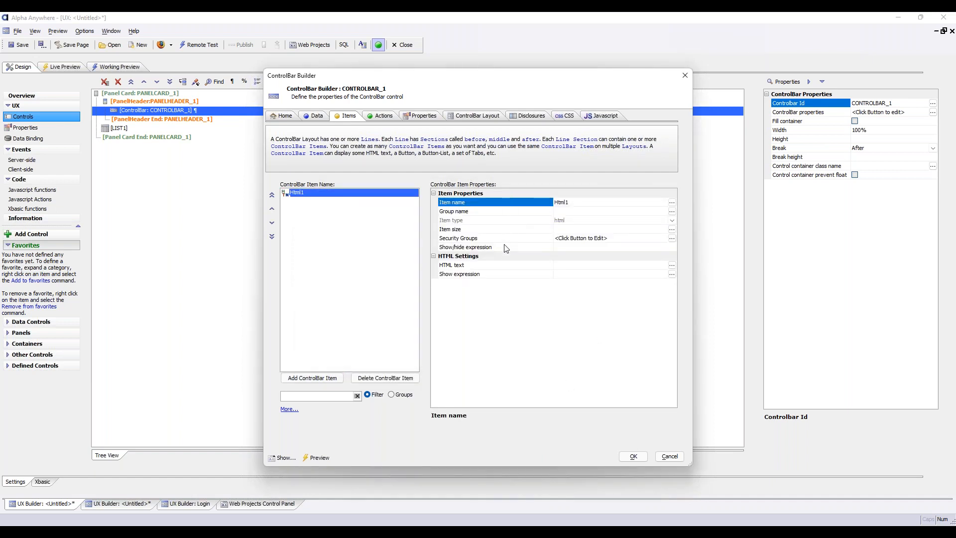
Try to set the Html1 item's HTML text to <div id="myplaceholder"></div>
left_click(507, 266)
left_click(672, 265)
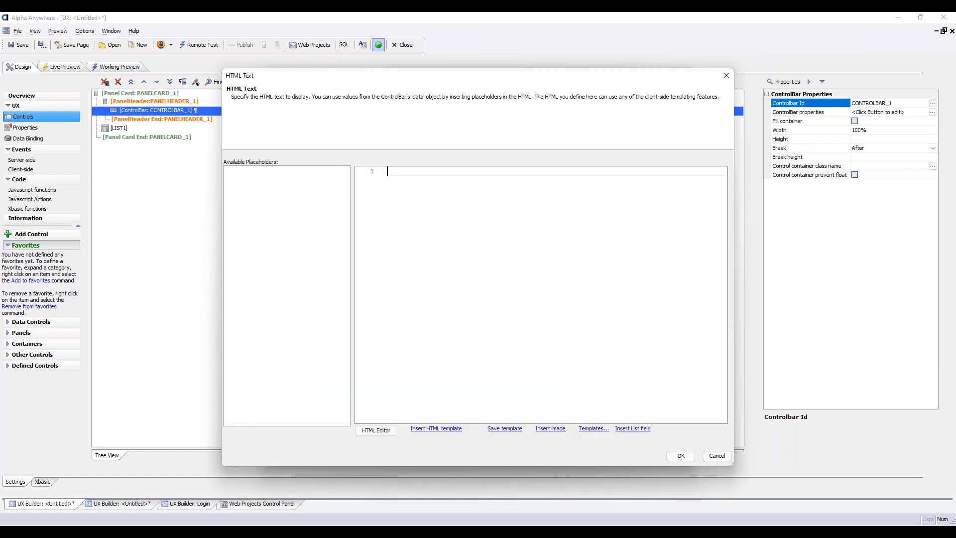
type("<div id=\"myp")
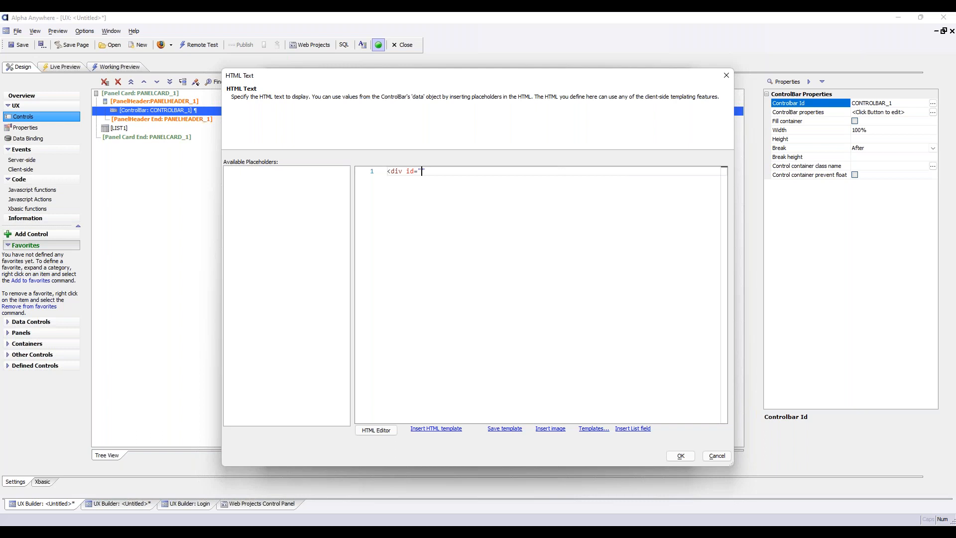
type("laceholder\"><?")
key("BackSpace")
type("/div>")
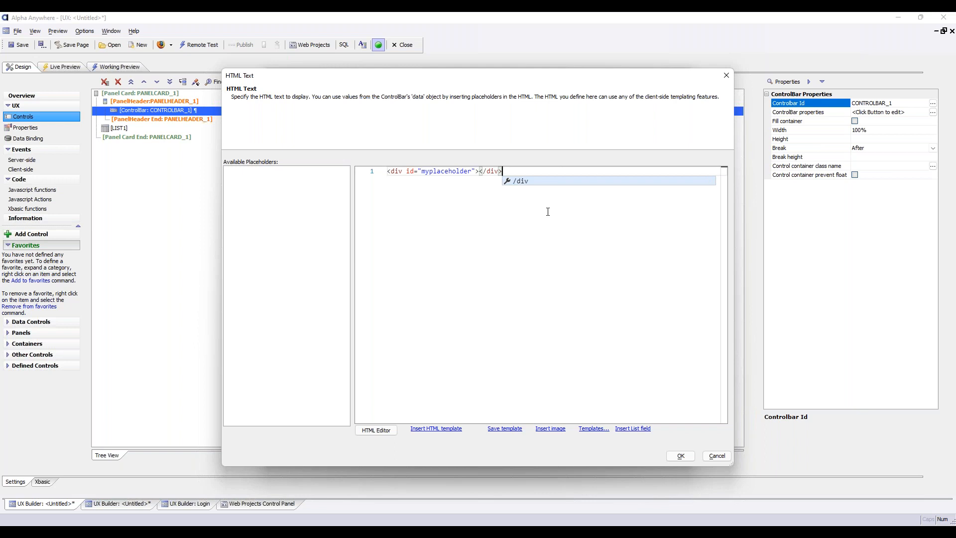
left_click(692, 456)
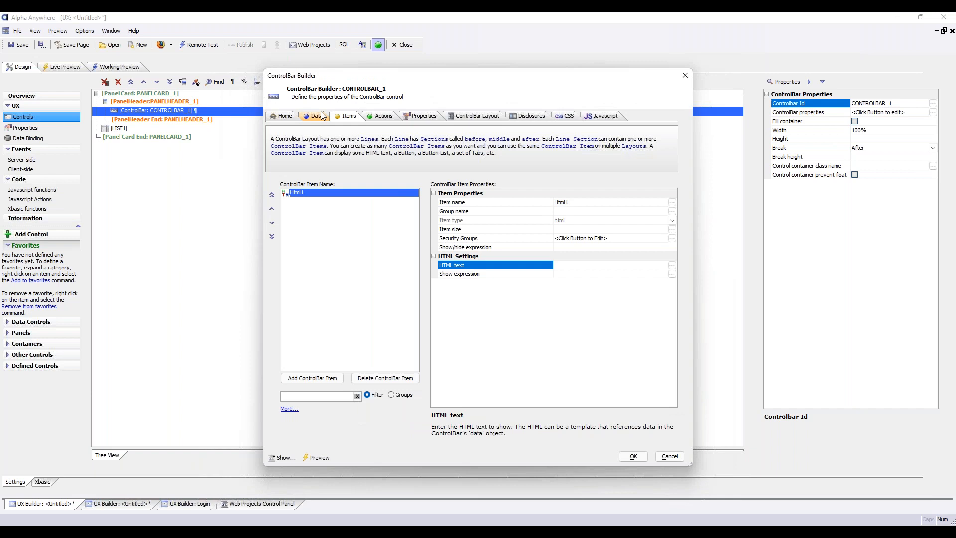
Review the ControlBar's data item settings and the HTML templates available for Html1 without inserting a template
left_click(314, 116)
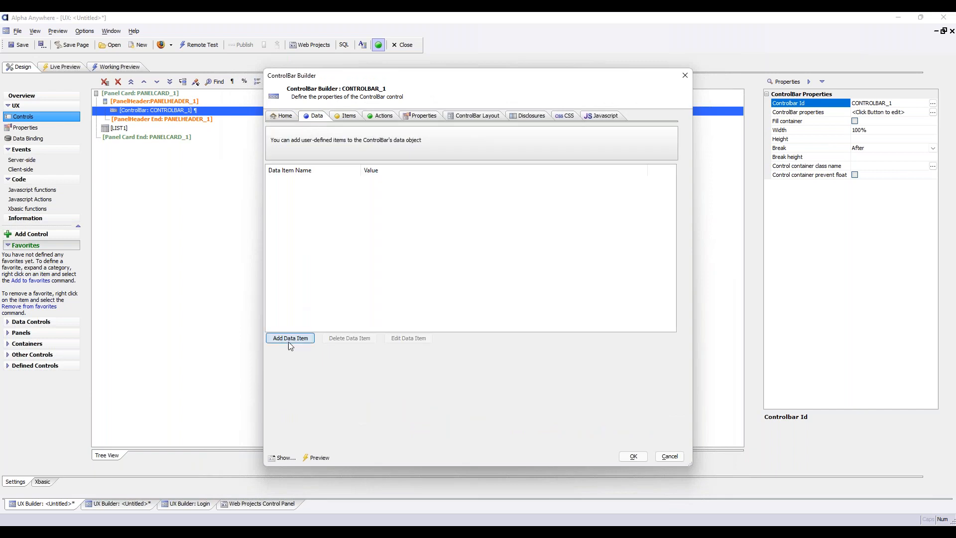
left_click(355, 119)
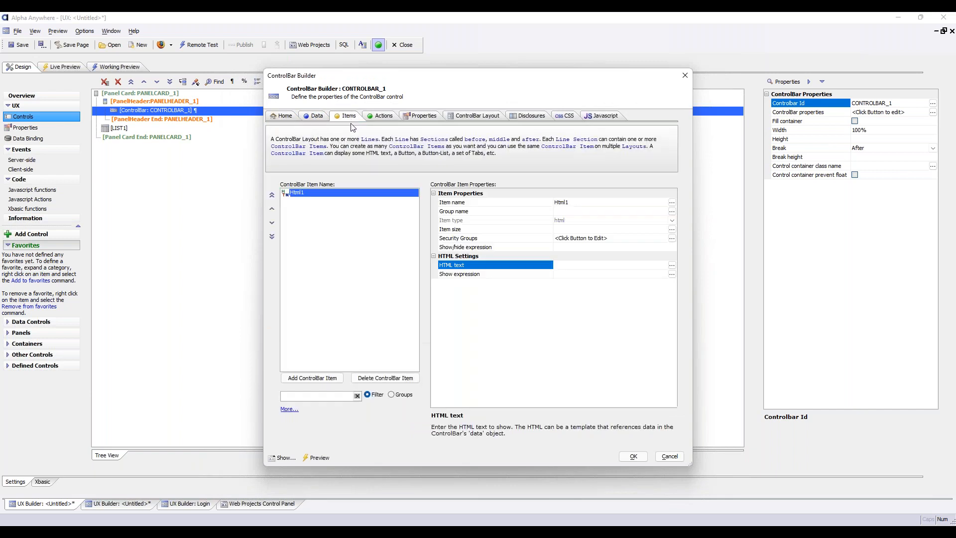
left_click(671, 267)
left_click(440, 429)
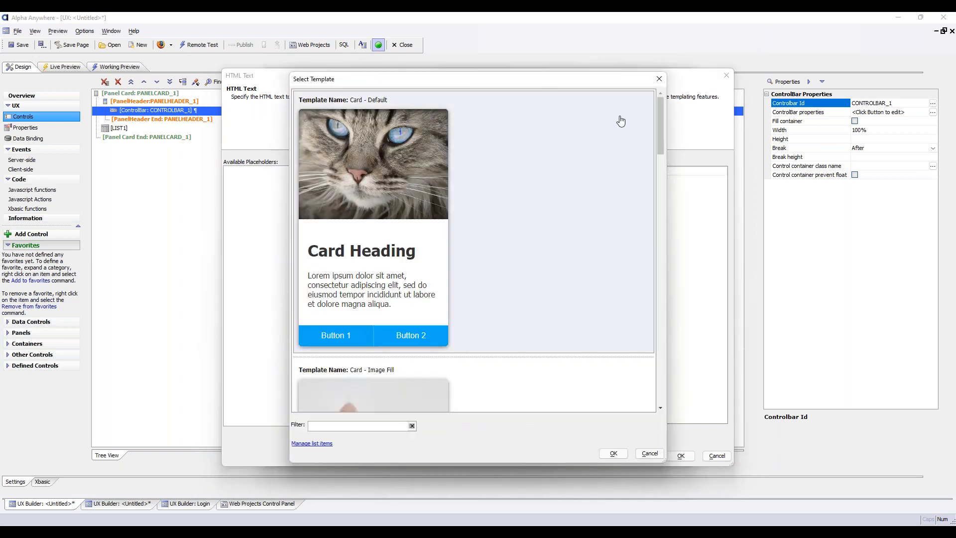
mouse_move(661, 108)
left_mouse_down()
mouse_move(676, 380)
mouse_move(672, 105)
left_mouse_up()
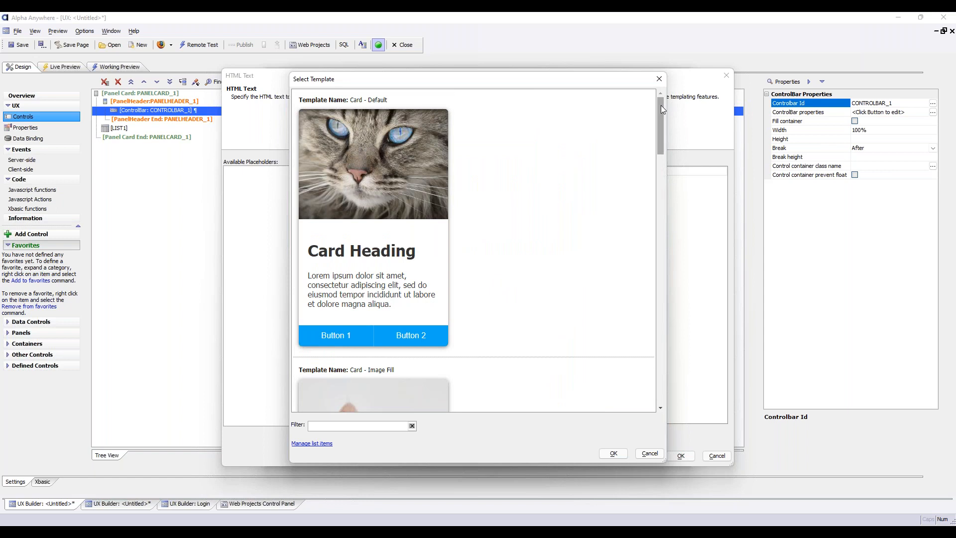
left_click(659, 79)
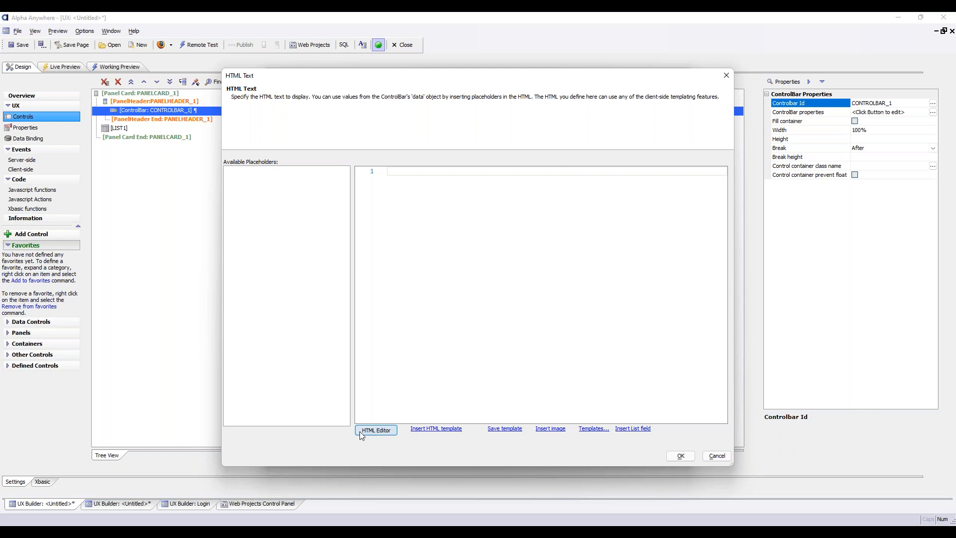
left_click(717, 456)
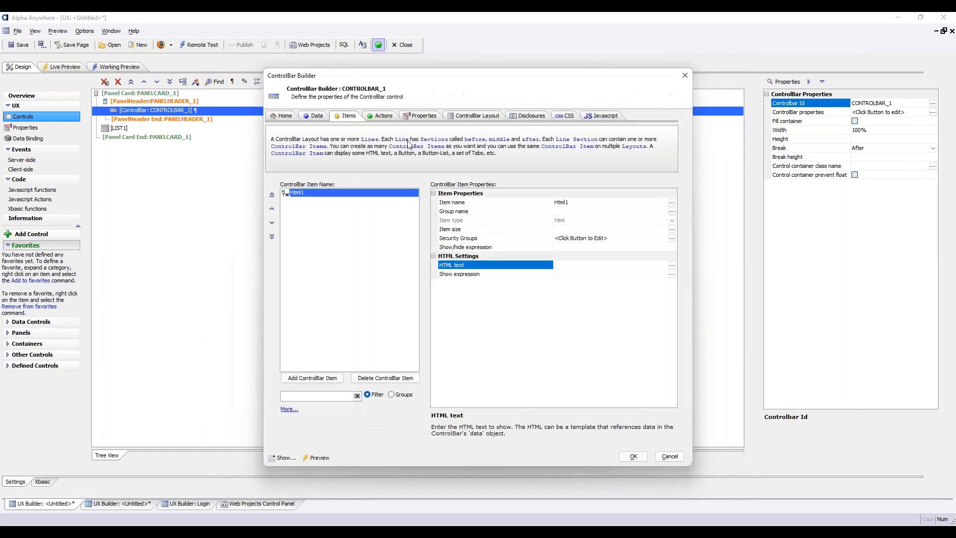
left_click(315, 118)
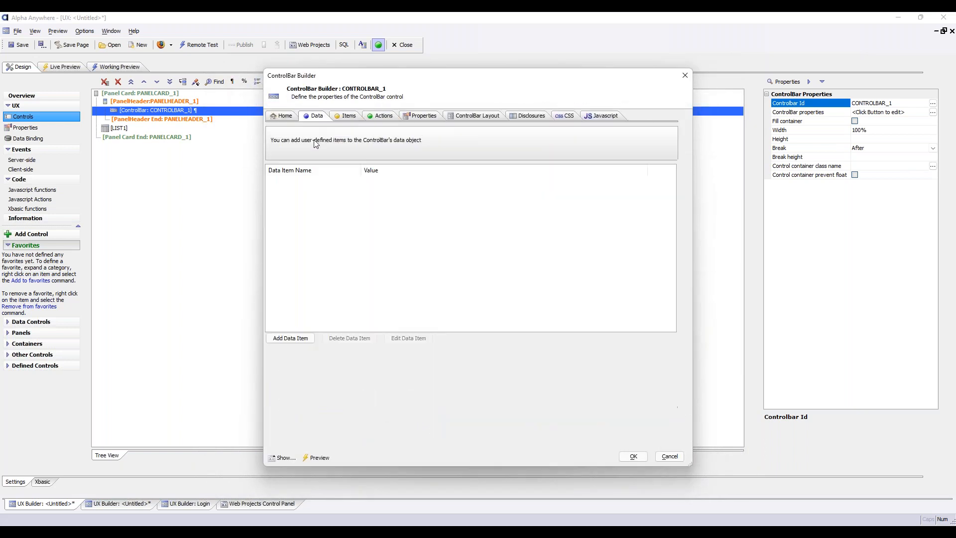
Add a data item named header with the value "Header" to the ControlBar's data object
left_click(298, 338)
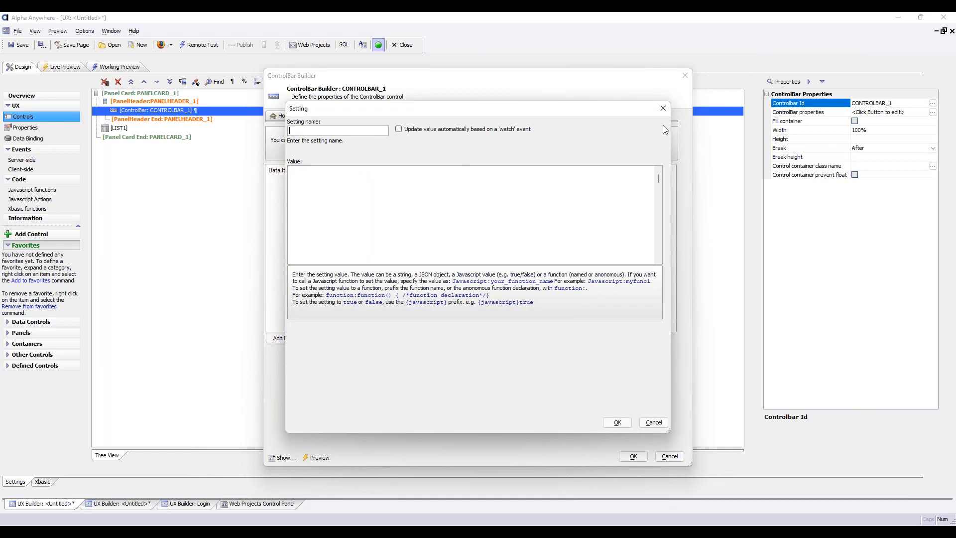
type("header")
type("\"Header\"")
left_click(617, 423)
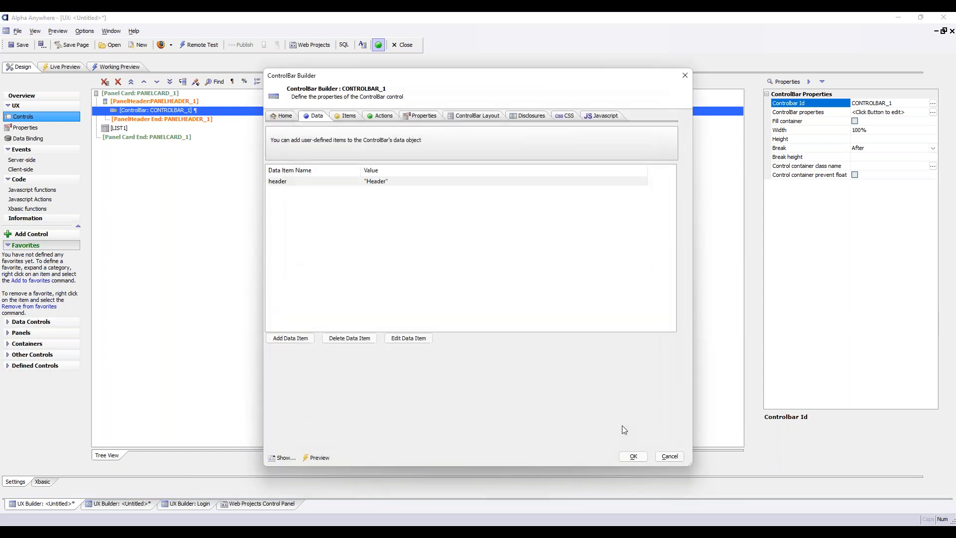
Set the Html1 item's HTML text to the {header} placeholder
left_click(345, 115)
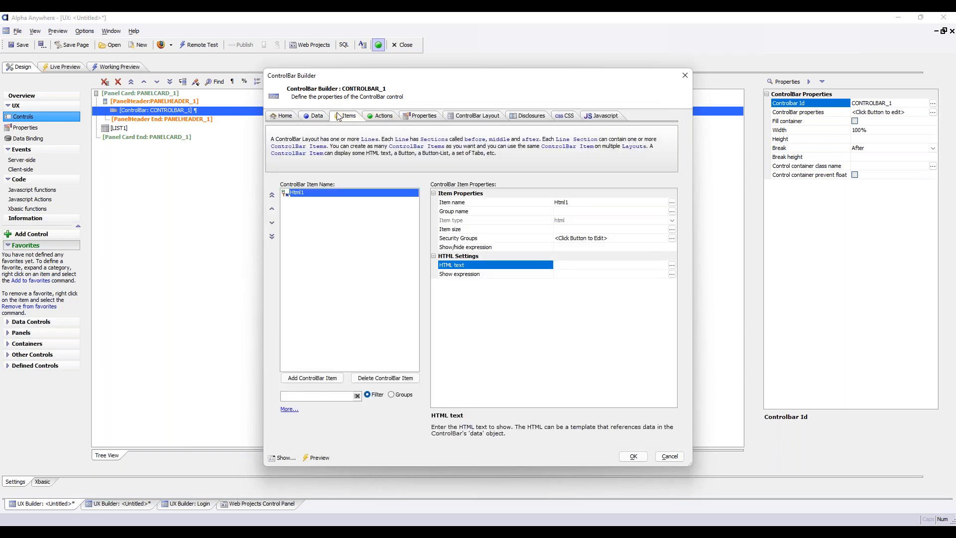
left_click(672, 265)
double_click(240, 171)
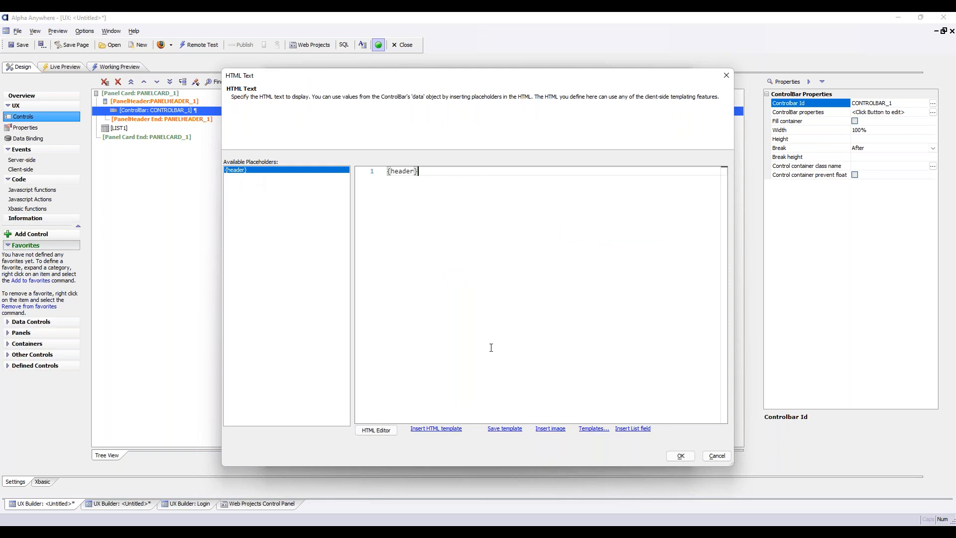
left_click(689, 456)
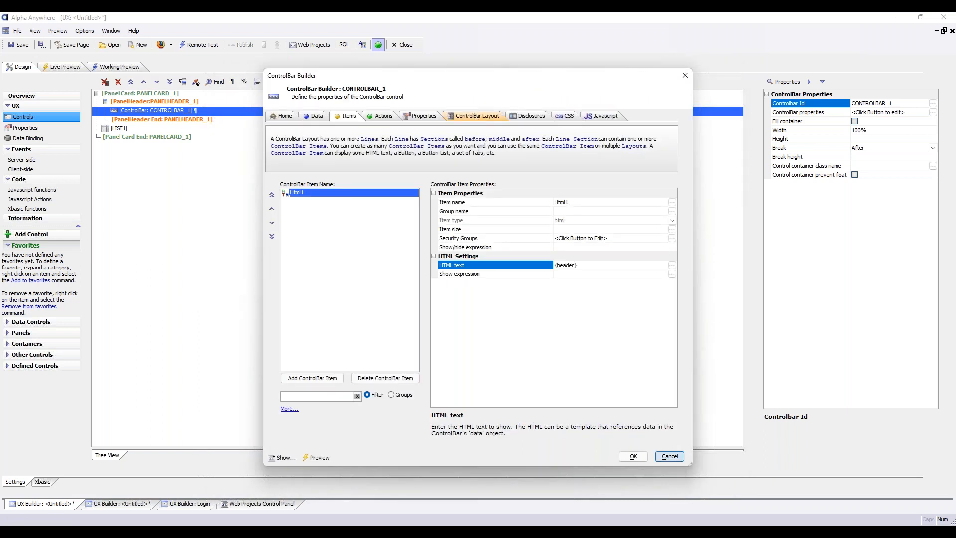
Add a ControlBar layout with one default line that shows Html1 in its Middle section, and accept the ControlBar definition
left_click(473, 115)
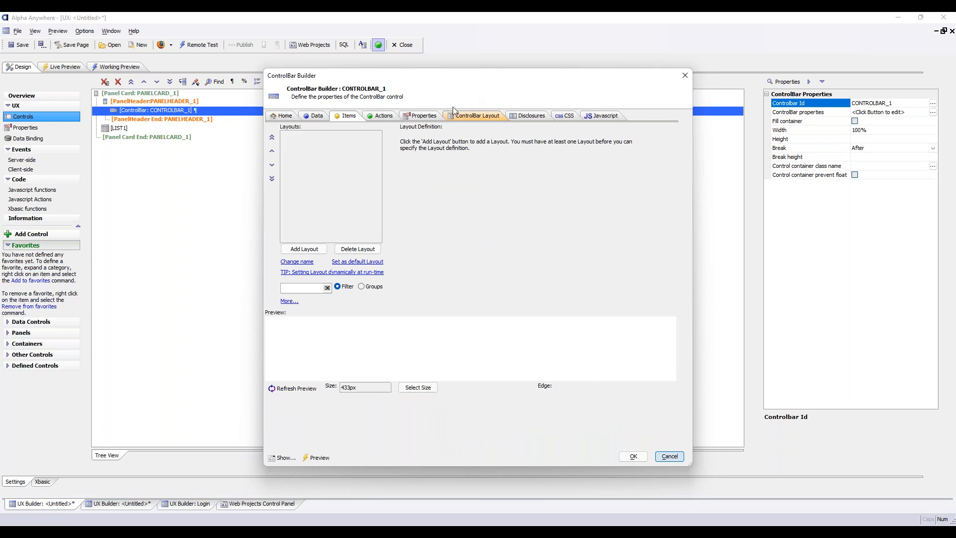
left_click(305, 249)
left_click(551, 286)
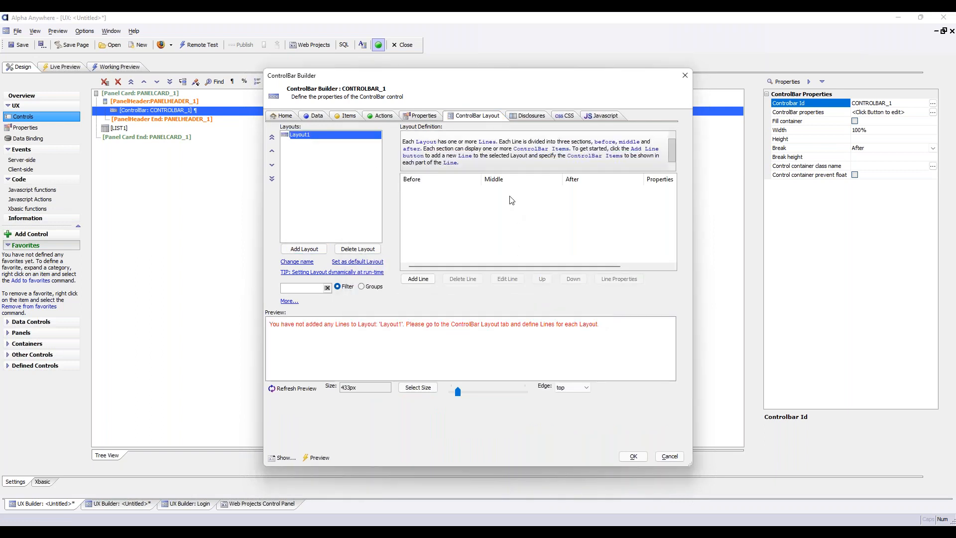
left_click(418, 279)
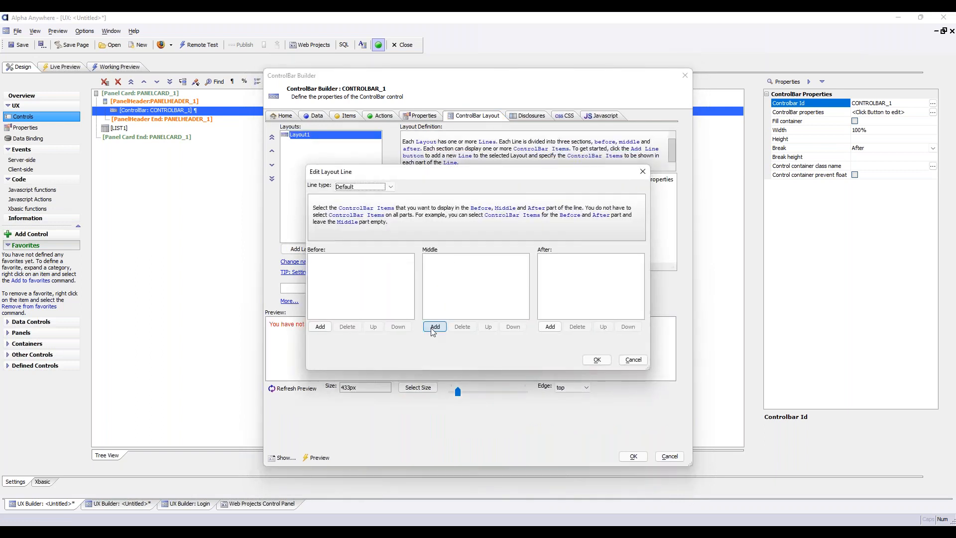
left_click(431, 327)
left_click(441, 167)
left_click(490, 382)
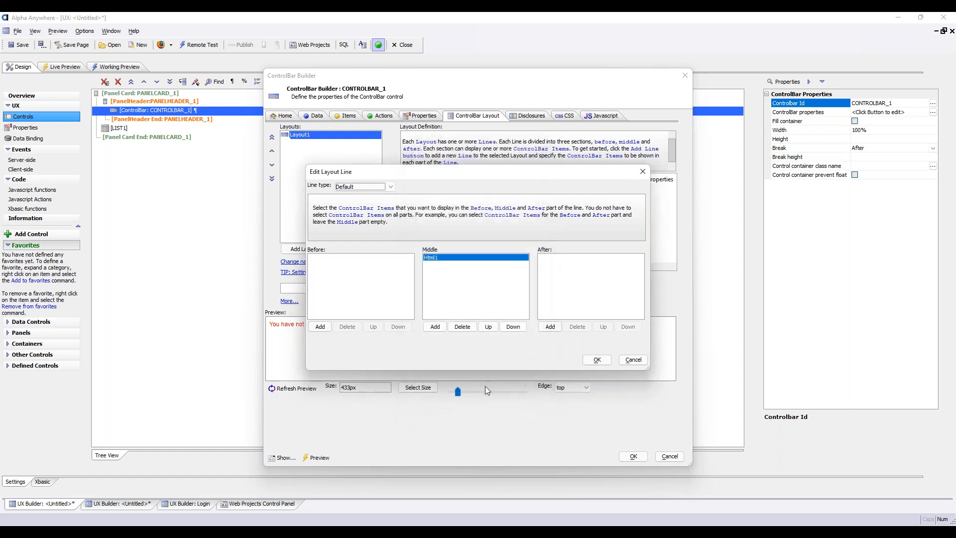
left_click(595, 360)
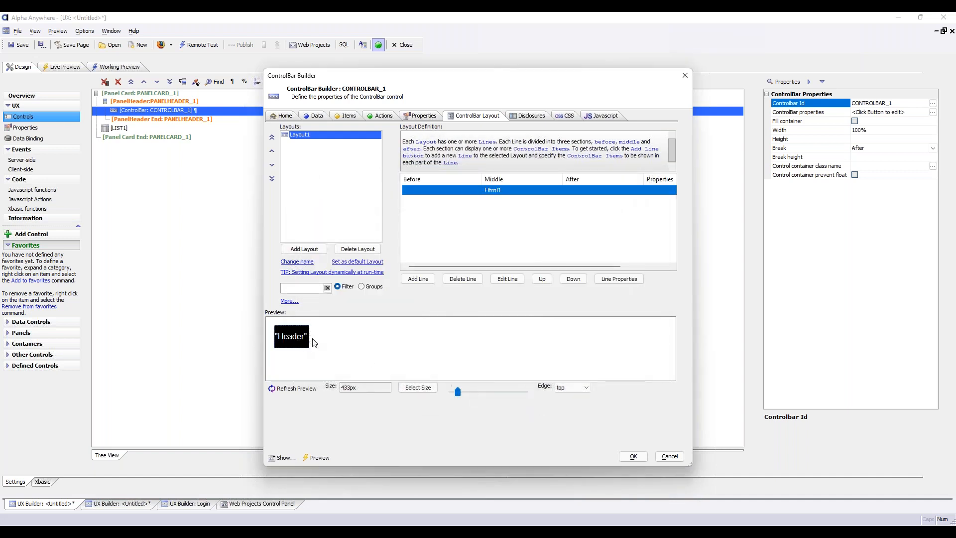
left_click(634, 456)
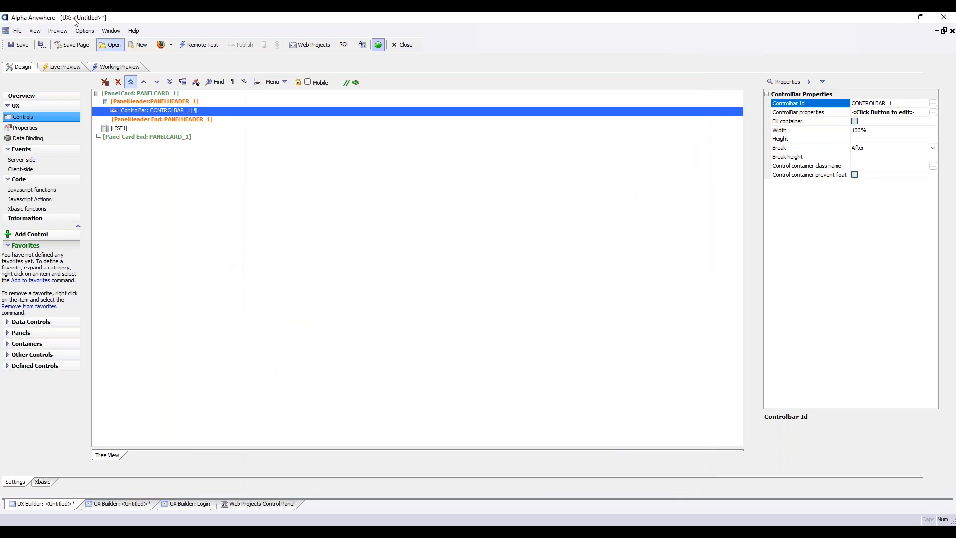
Wrap the whole panel card, including its header and LIST1, in a Panel Layout with opening and closing tags
left_click(47, 67)
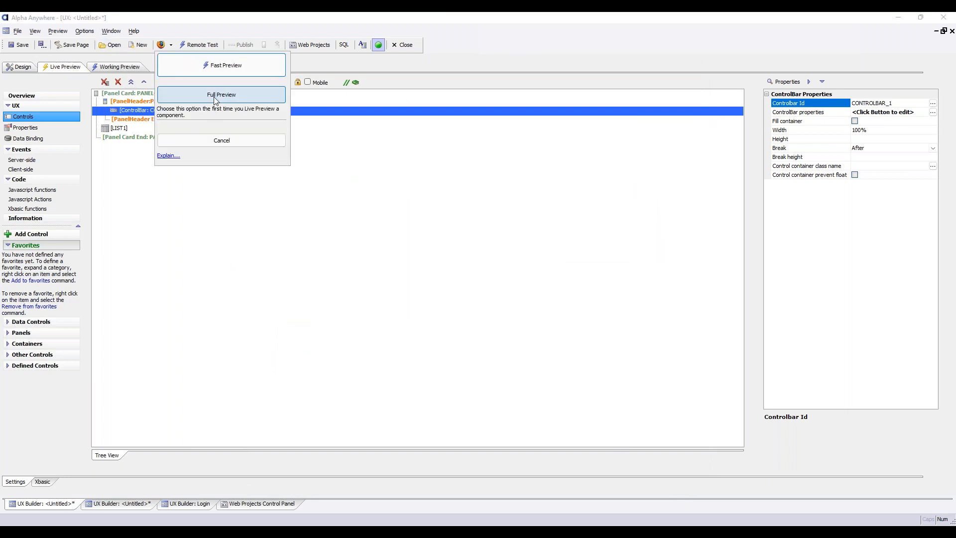
left_click(217, 141)
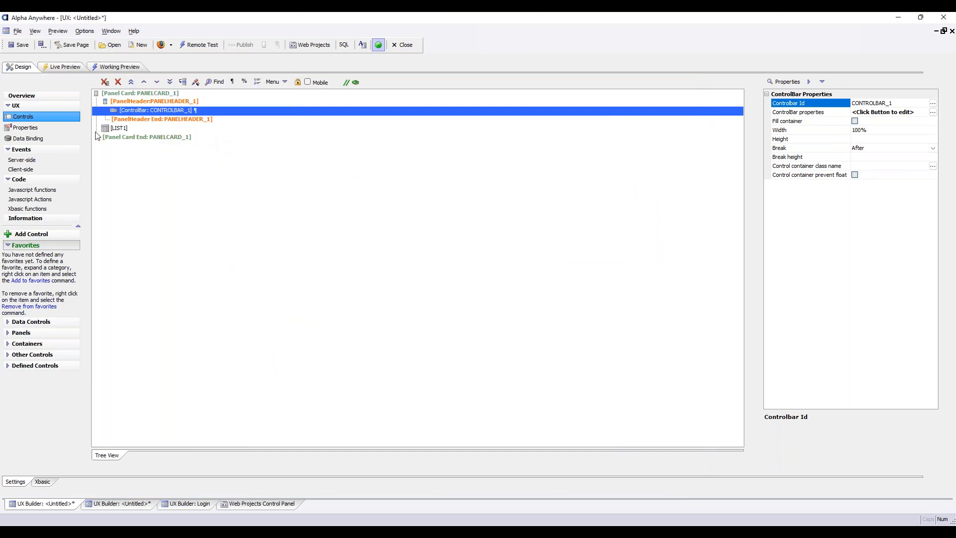
left_click(193, 128)
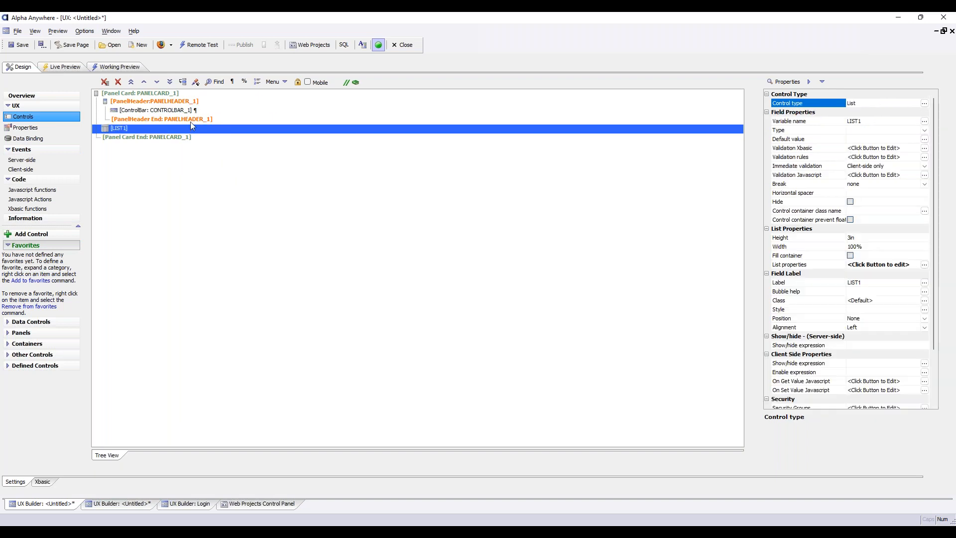
left_click(197, 93)
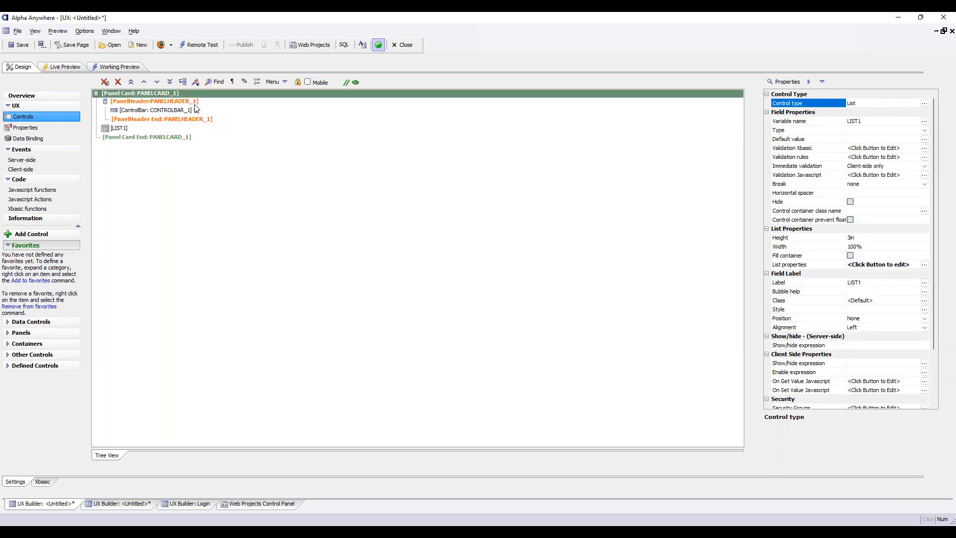
left_click(47, 335)
double_click(54, 280)
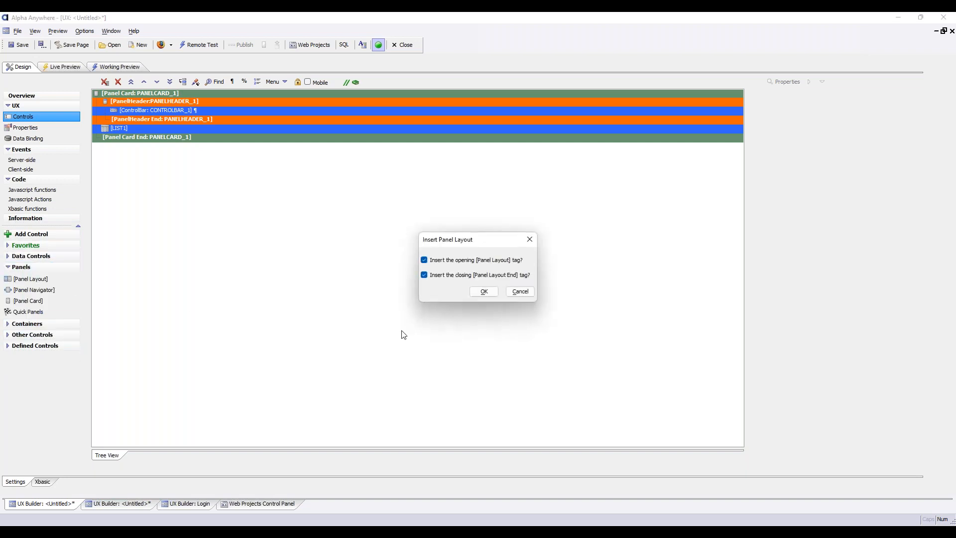
left_click(484, 291)
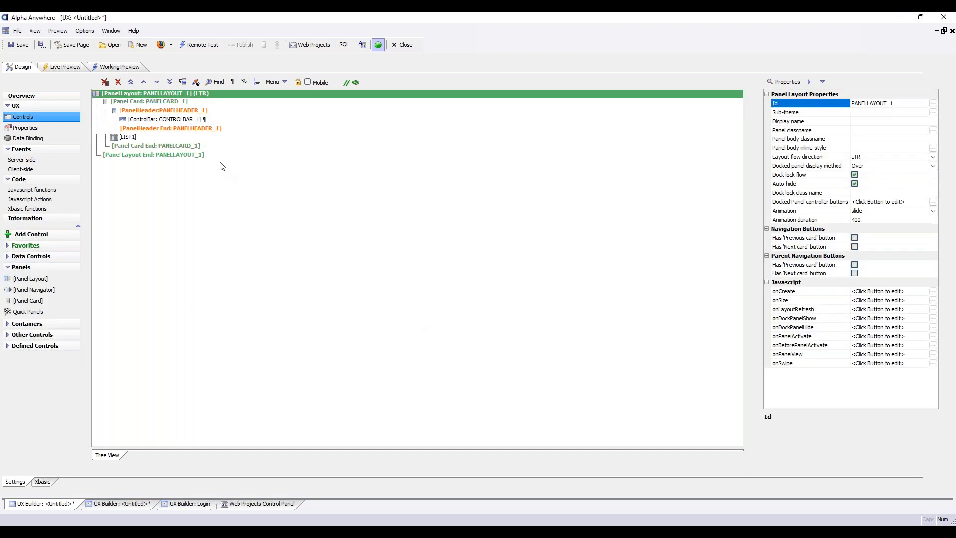
Insert a second Panel Card after PANELCARD_1 inside the panel layout
left_click(216, 147)
double_click(58, 301)
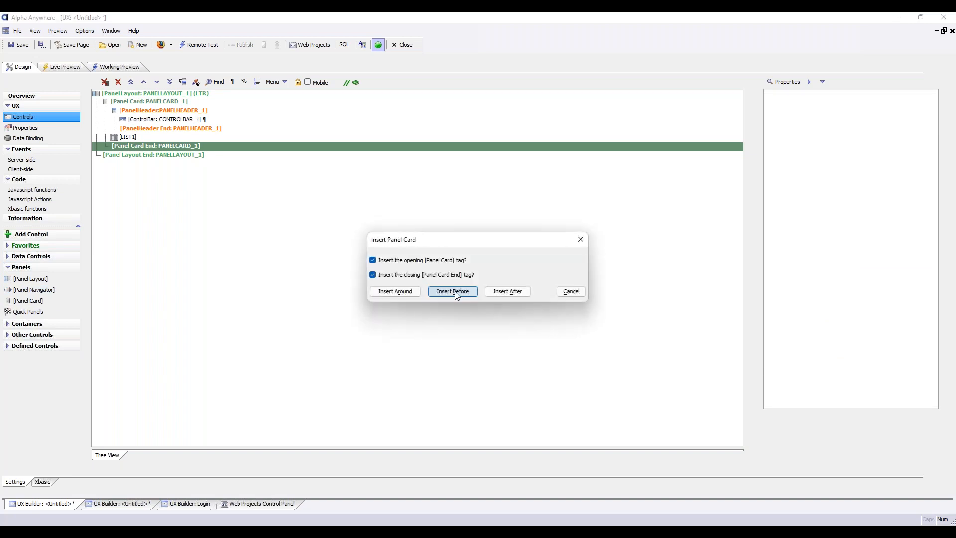
left_click(517, 294)
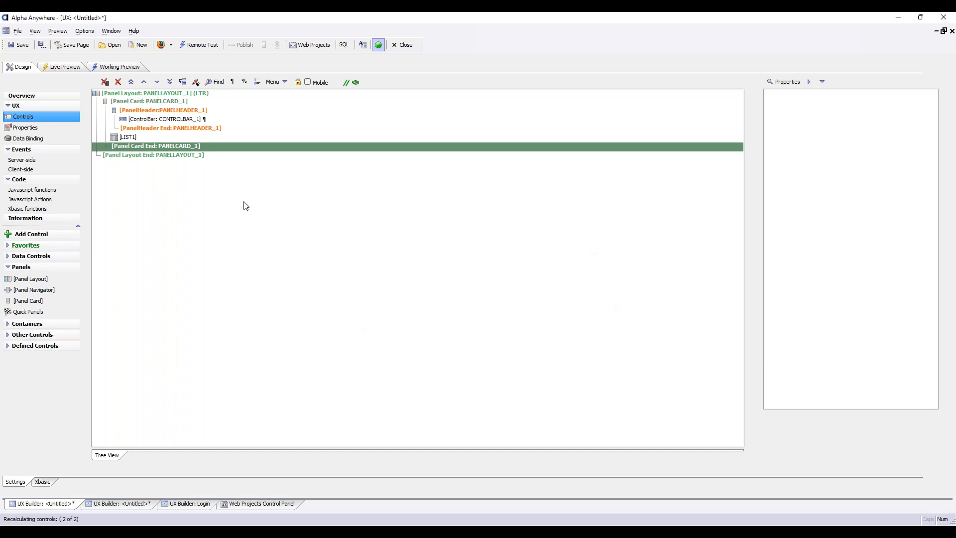
Add a Button control labelled "Update Header" to the empty second panel card
left_click(34, 236)
type("button")
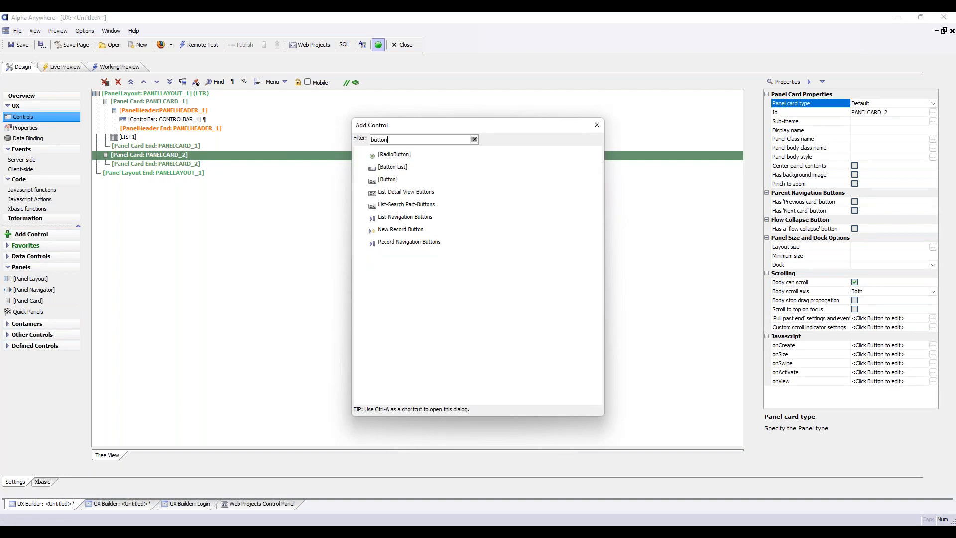
double_click(445, 180)
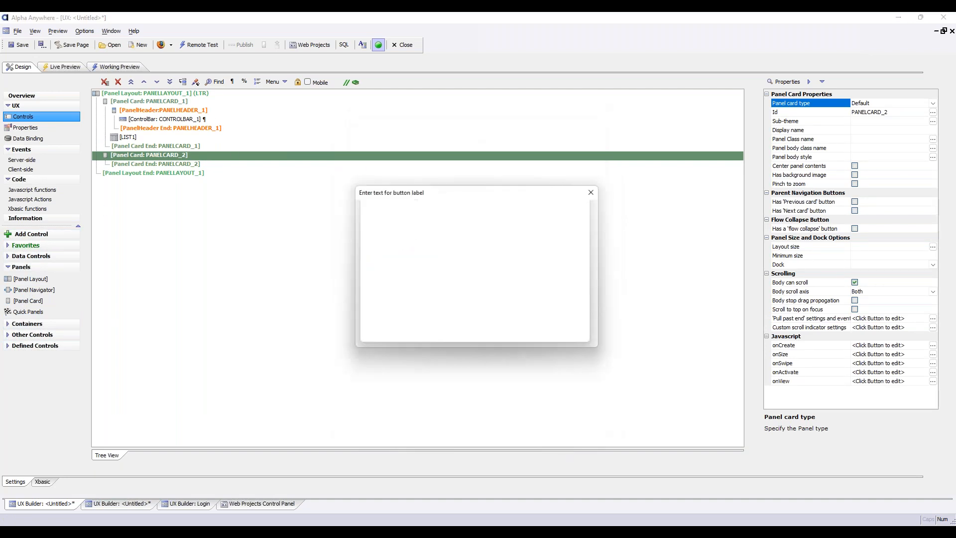
type("Upd")
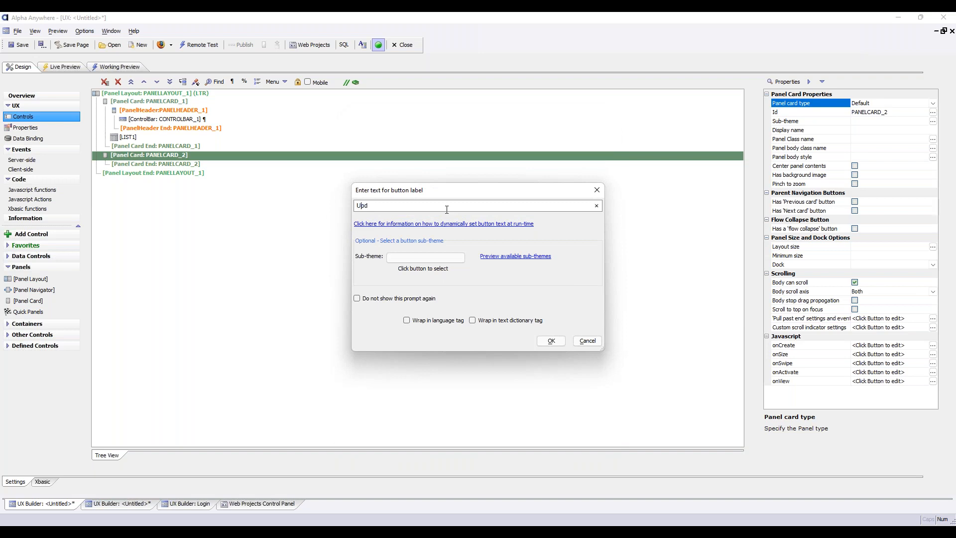
type("ate Header")
left_click(551, 341)
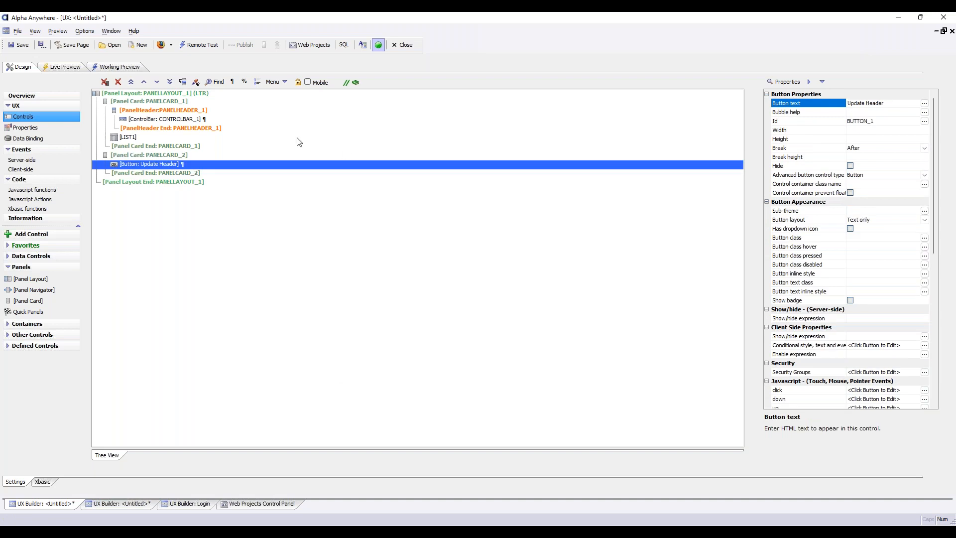
Add a ControlBar Actions action to the Update Header button's click event
left_click(924, 390)
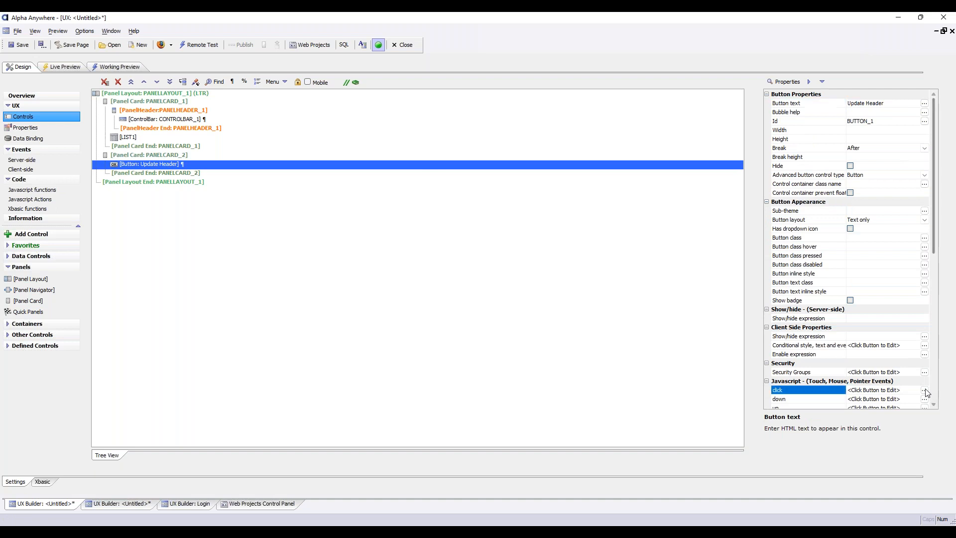
left_click(361, 105)
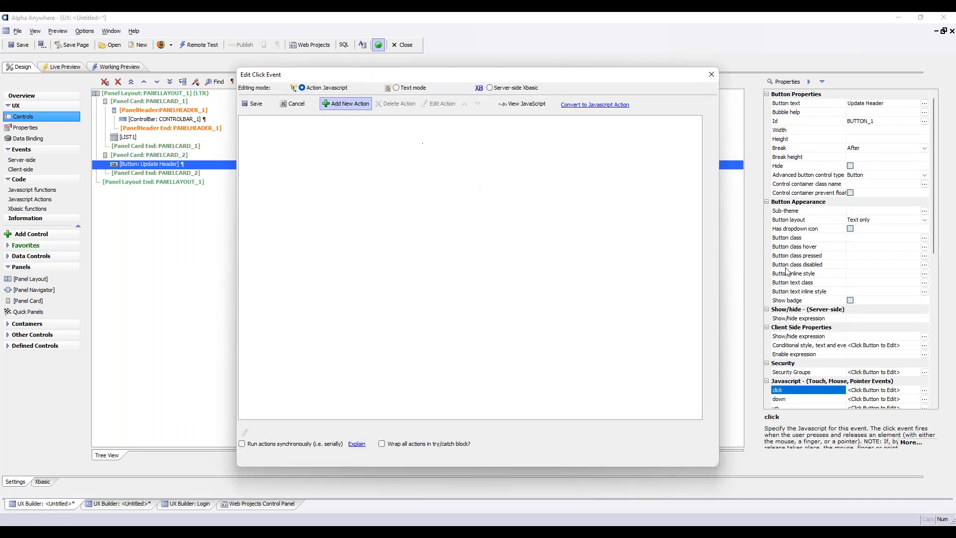
type("c")
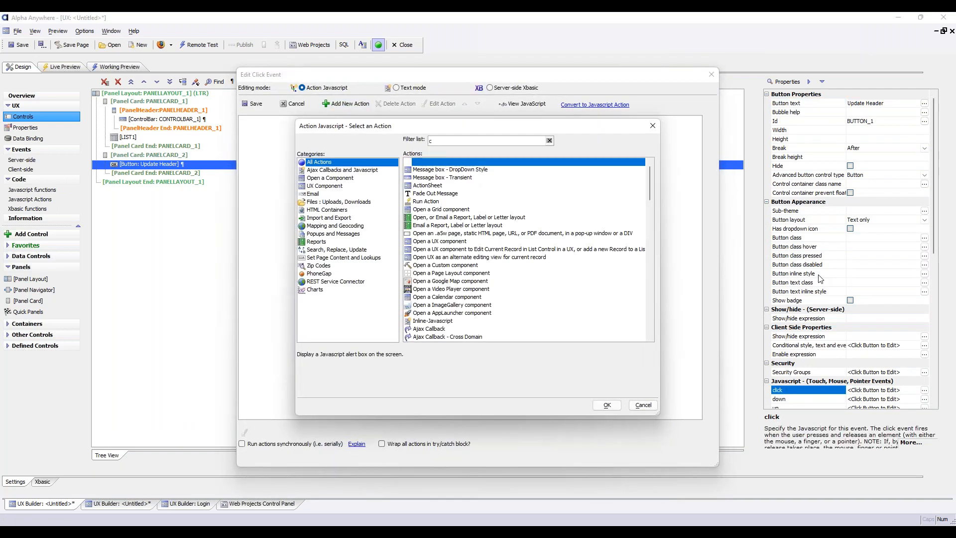
type("ontrol")
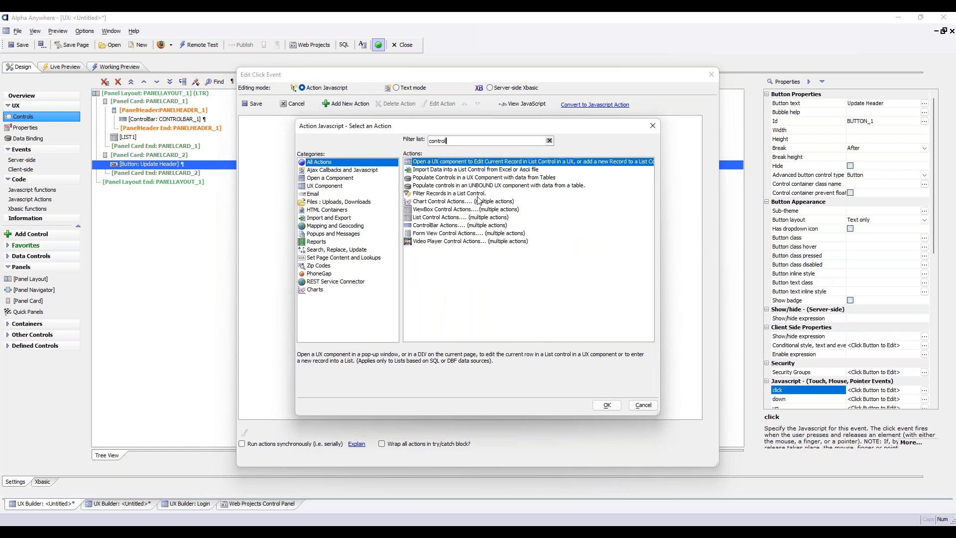
type("b")
double_click(491, 164)
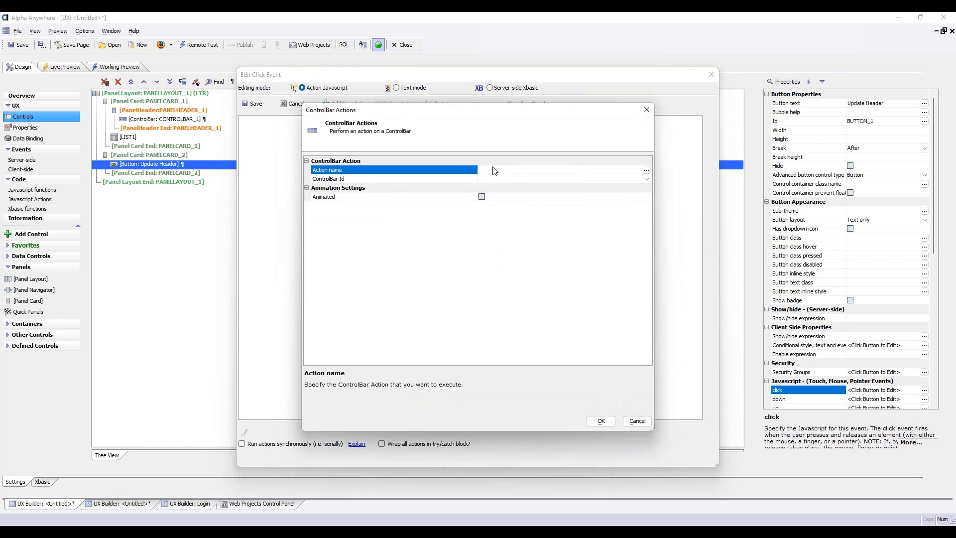
Configure the action as Update ControlBar Data, targeting CONTROLBAR_1
left_click(647, 170)
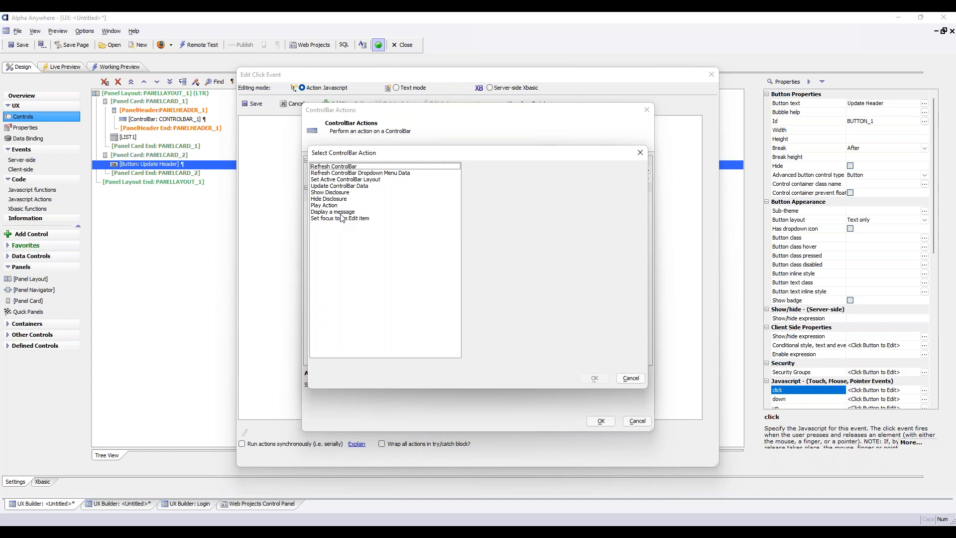
left_click(365, 186)
left_click(598, 379)
left_click(558, 178)
left_click(646, 179)
left_click(528, 188)
Select header as the data variable to update and set its value to "Button clicked!"
left_click(453, 188)
left_click(647, 189)
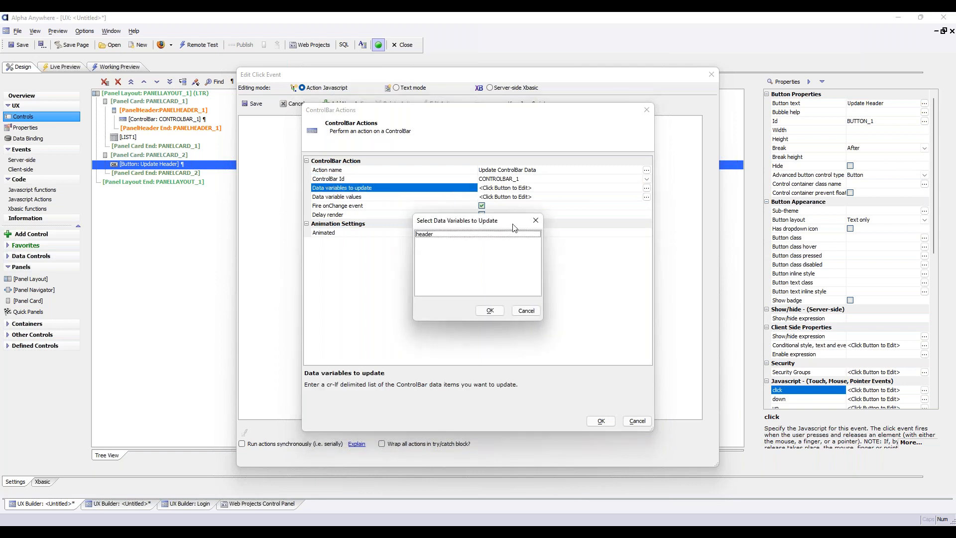
left_click(455, 234)
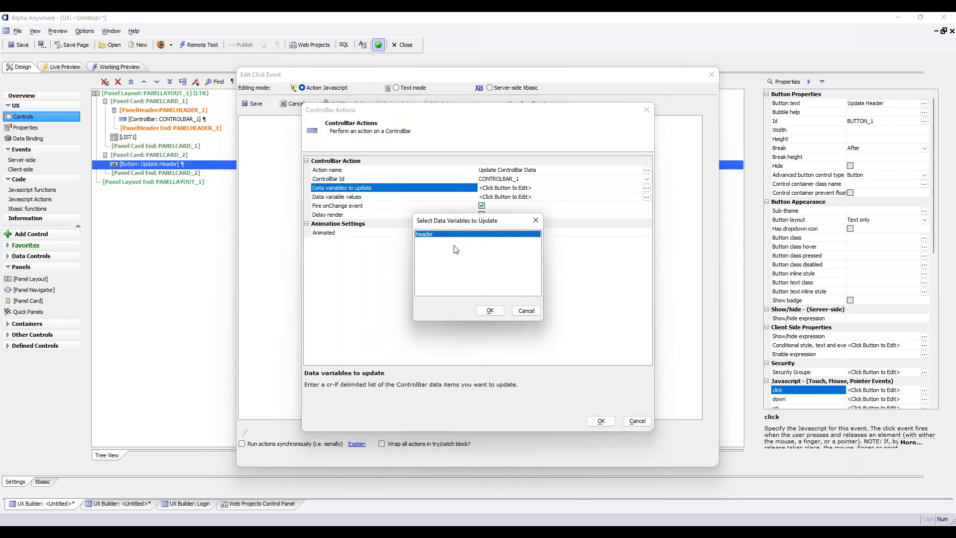
left_click(489, 310)
left_click(443, 198)
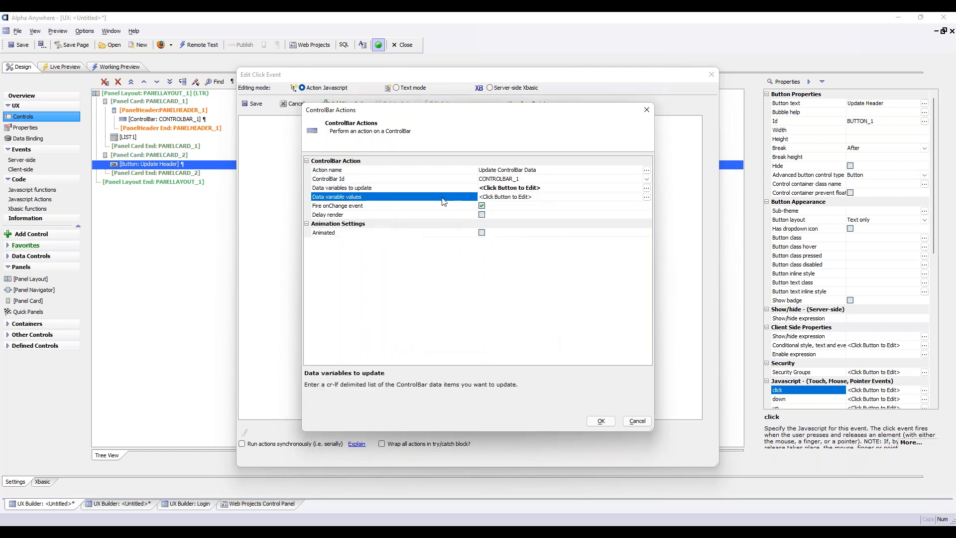
left_click(647, 198)
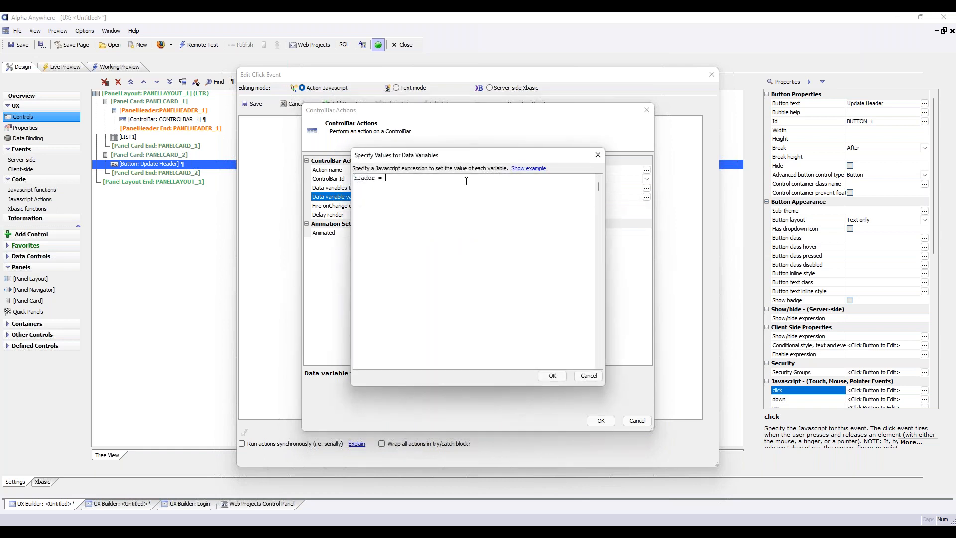
type("\"Button clicked!\"")
left_click(551, 375)
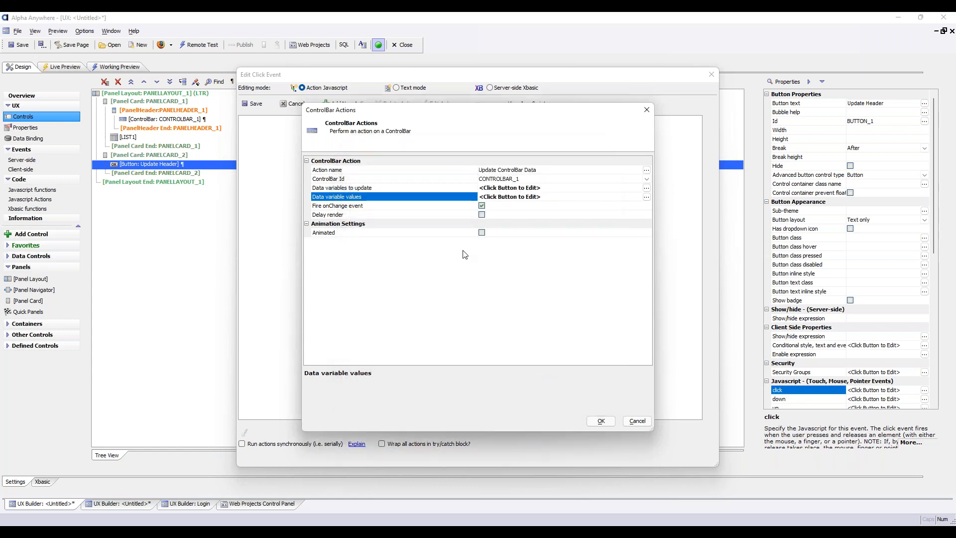
left_click(424, 208)
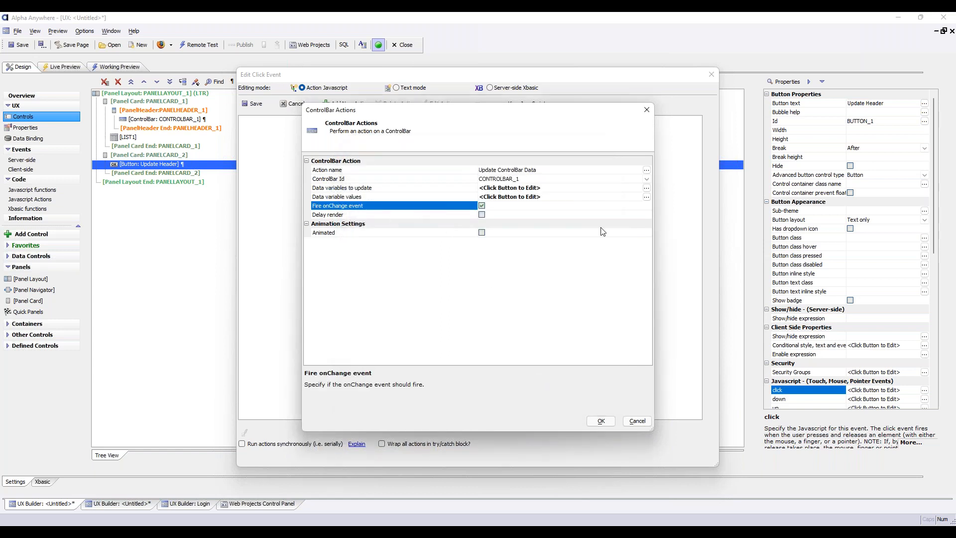
Accept the ControlBar action settings without a comment and save the Update Header button's click event
left_click(603, 421)
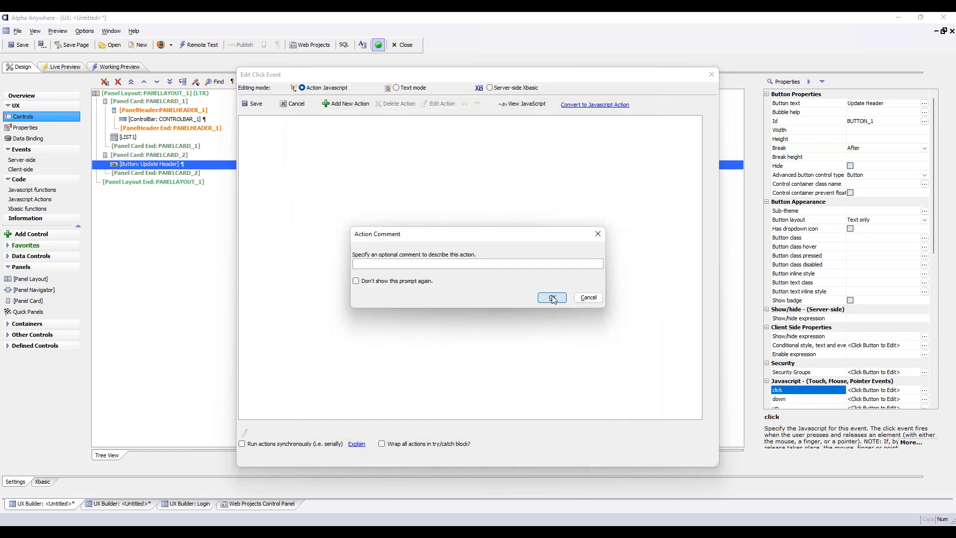
left_click(551, 298)
left_click(252, 105)
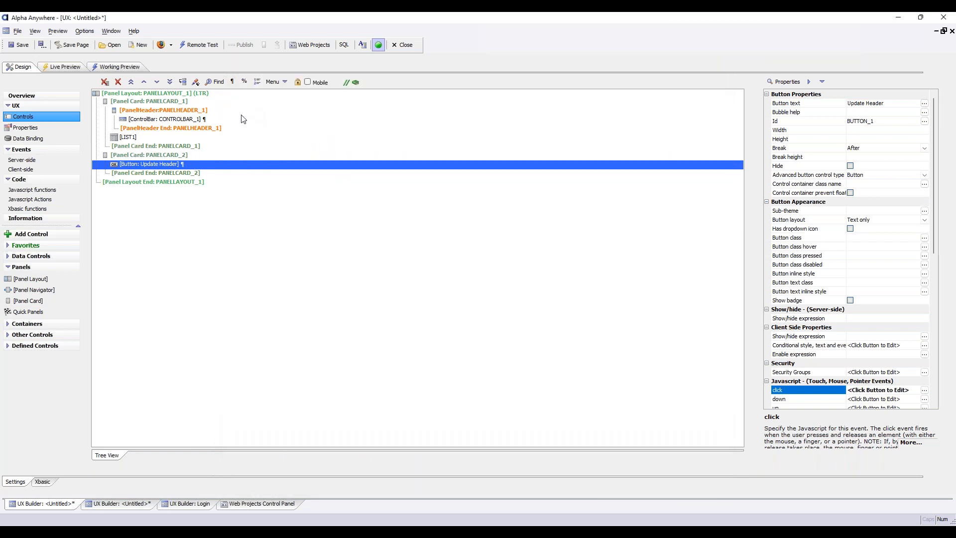
Run a Full Preview of the component in Live Preview and test the Update Header button
left_click(74, 71)
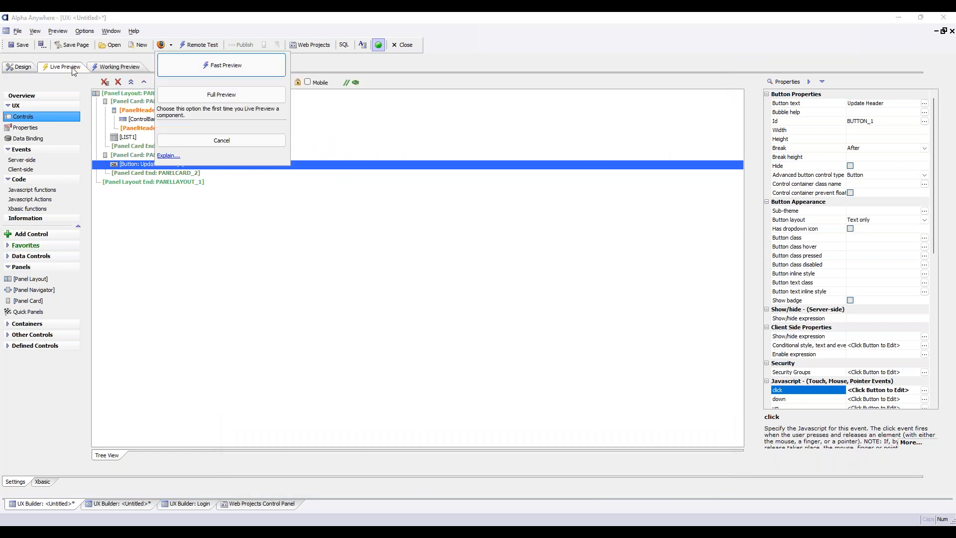
left_click(200, 88)
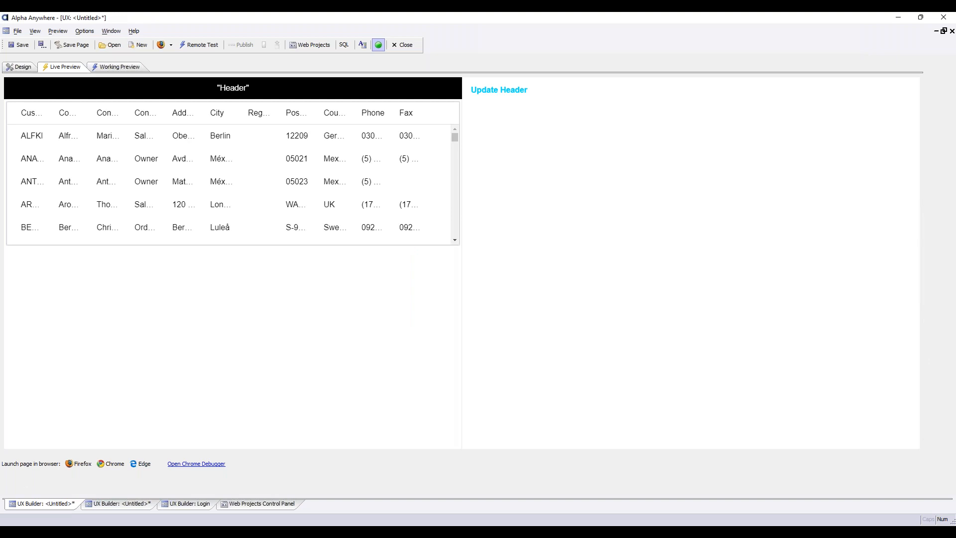
left_click(518, 94)
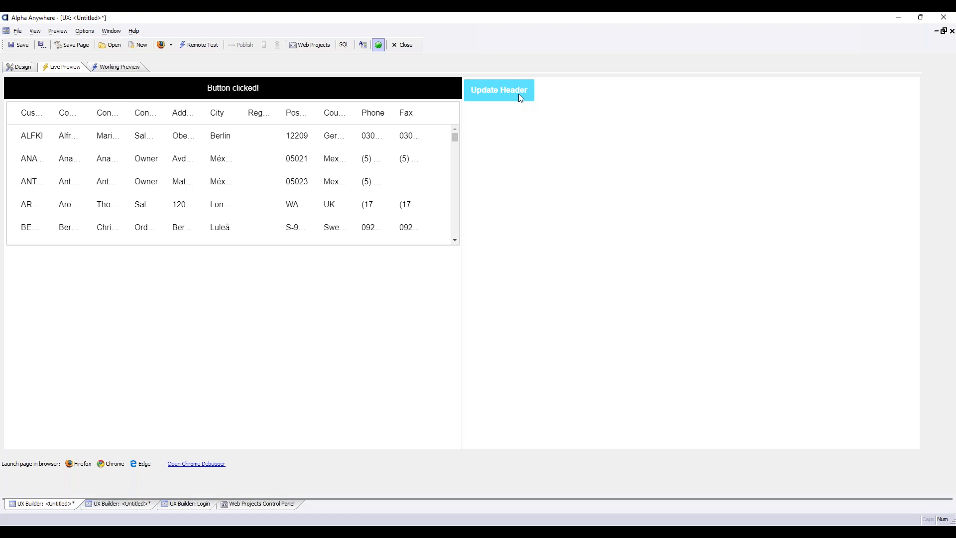
Return to the design and switch the Update Header button's click event from Action Javascript to Text mode
left_click(14, 70)
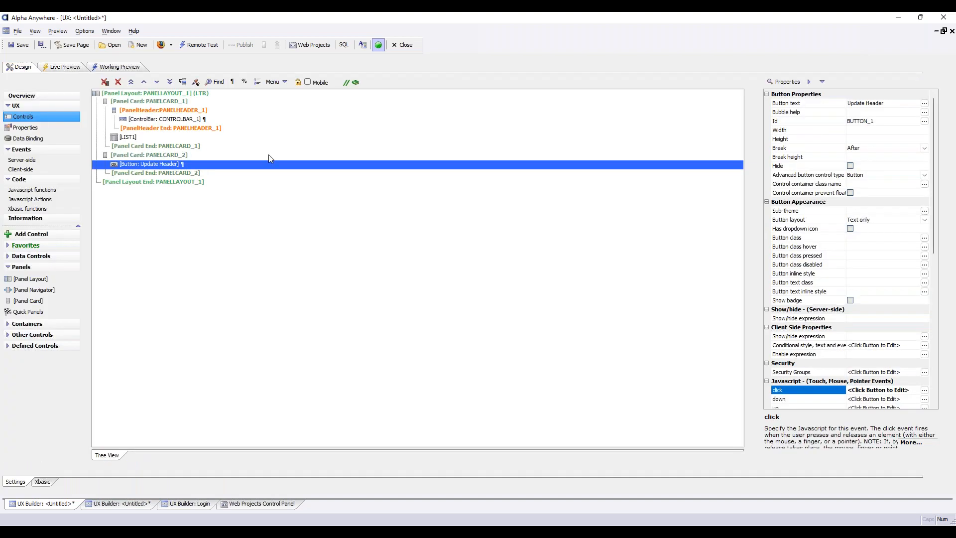
left_click(178, 165)
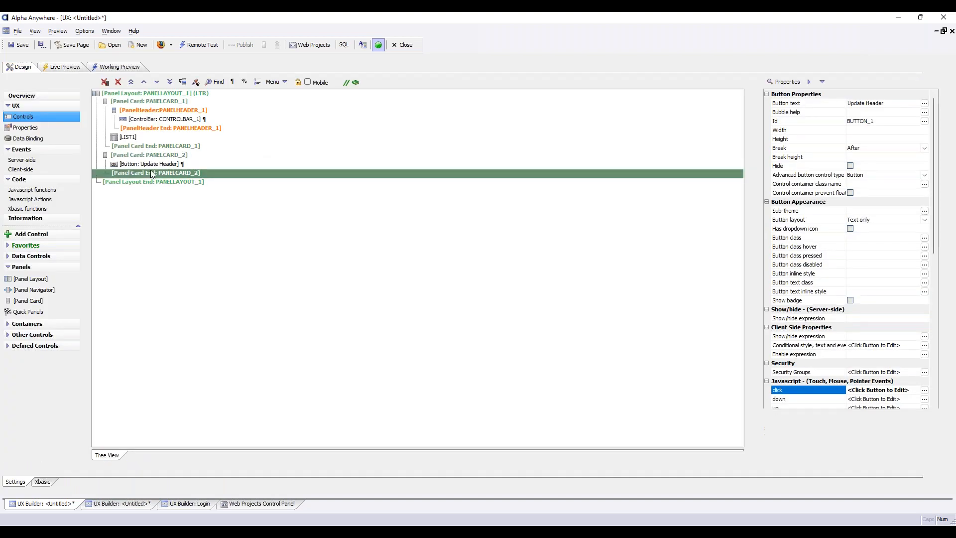
double_click(179, 164)
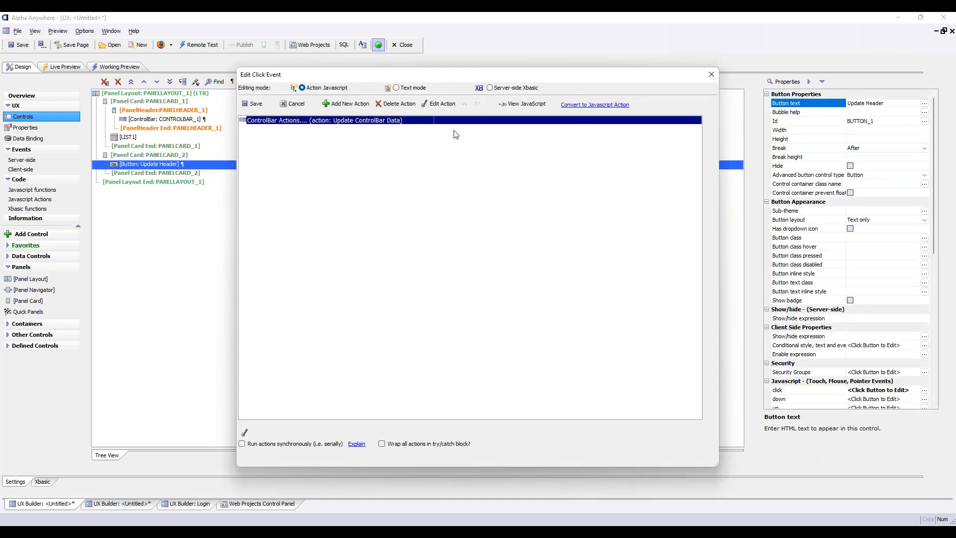
left_click(397, 87)
left_click(475, 314)
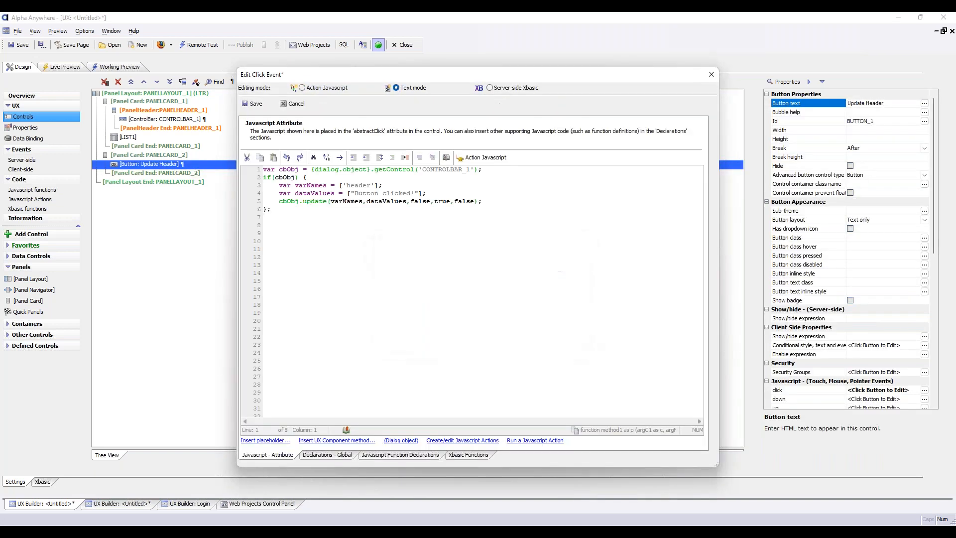
Examine the generated JavaScript, including the getControl call for CONTROLBAR_1 and the parameters of the ControlBar update method
left_click_drag(485, 207, 263, 170)
left_click(288, 194)
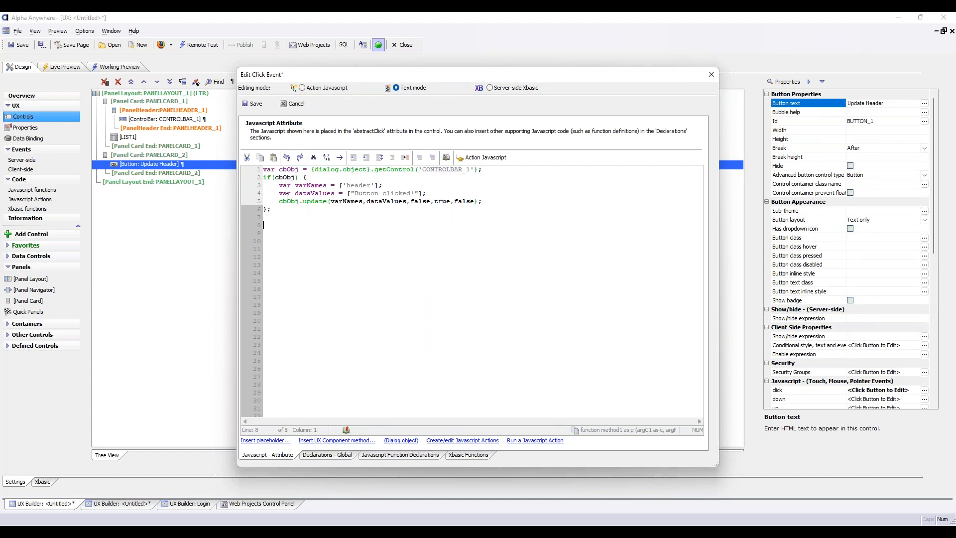
left_click_drag(280, 201, 328, 202)
left_click(328, 201)
left_click(291, 202)
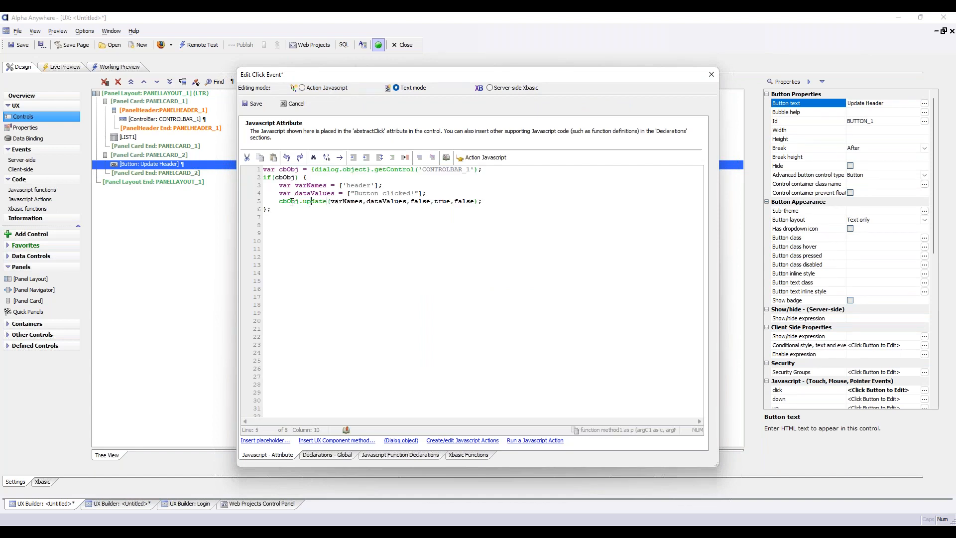
left_click_drag(429, 170, 485, 169)
left_click(501, 170)
left_click(379, 170)
left_click(519, 168)
left_click(278, 178)
left_click(288, 178)
left_click_drag(279, 202, 334, 203)
left_click(308, 202)
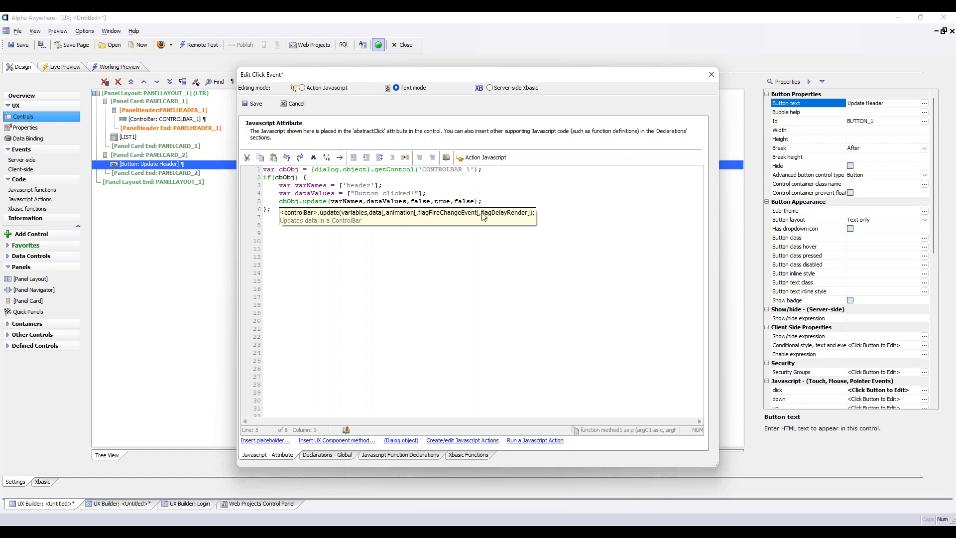
left_click(537, 201)
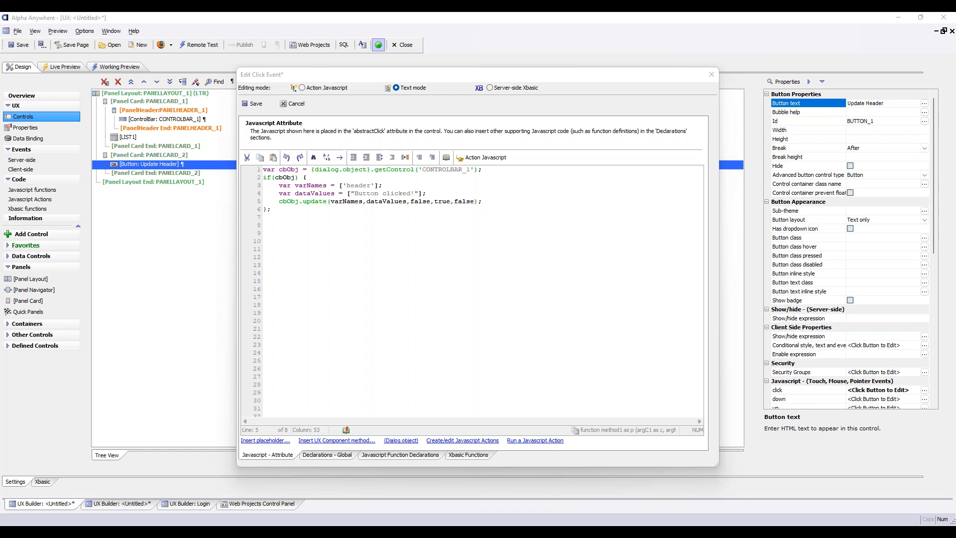
Switch to the Content Clipping documentation page in the browser and examine the enlarged "Report with clipping" image
left_click_drag(145, 320, 608, 245)
scroll(602, 244, "down", 10)
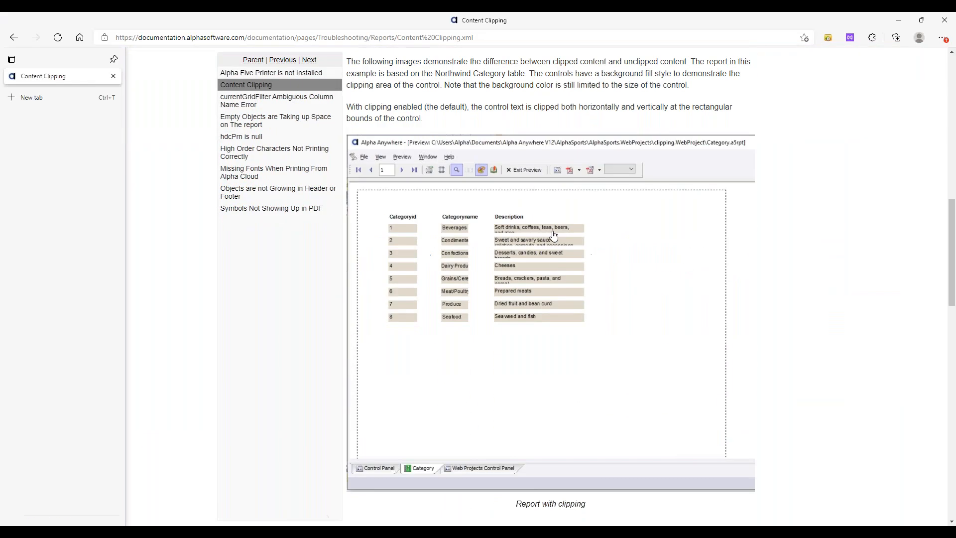
left_click(552, 270)
scroll(411, 213, "up", 8)
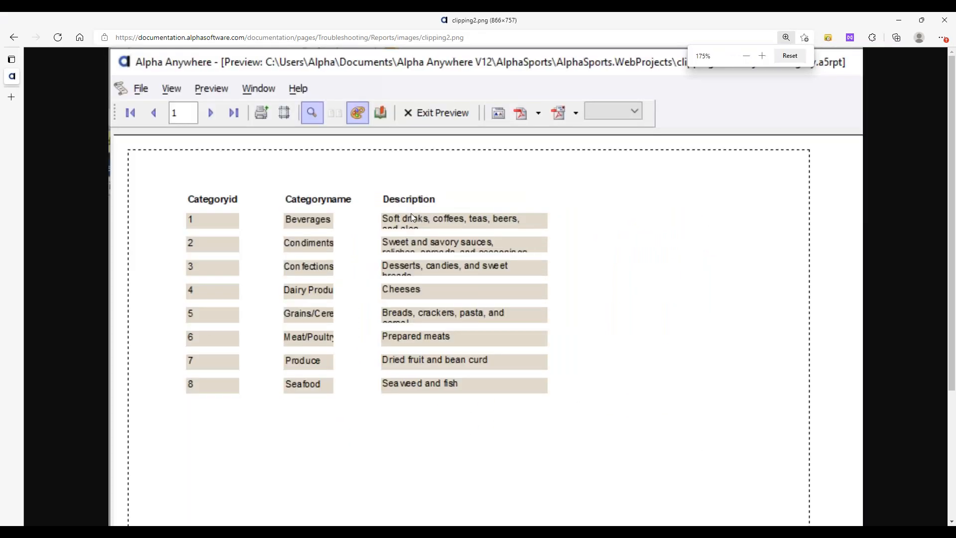
scroll(572, 389, "down", 3)
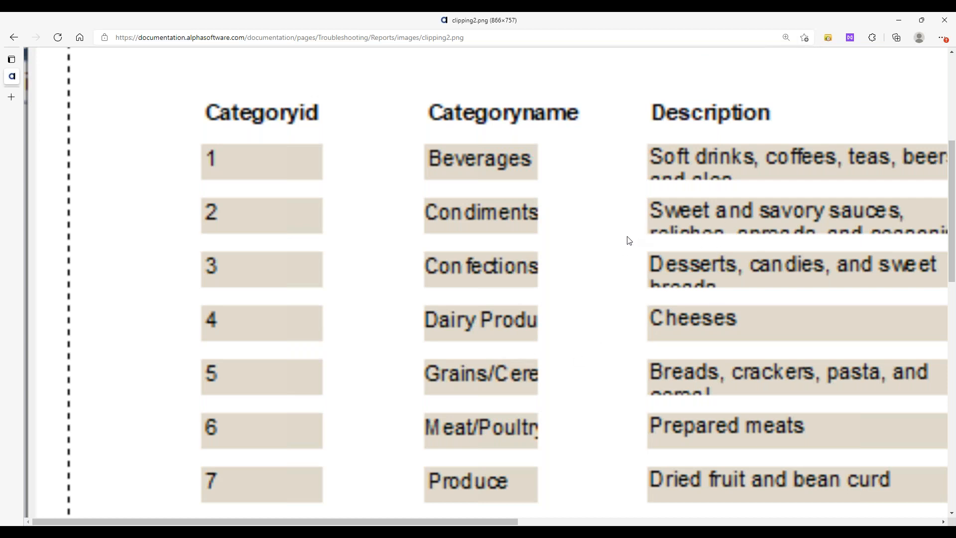
key("ctrl+0")
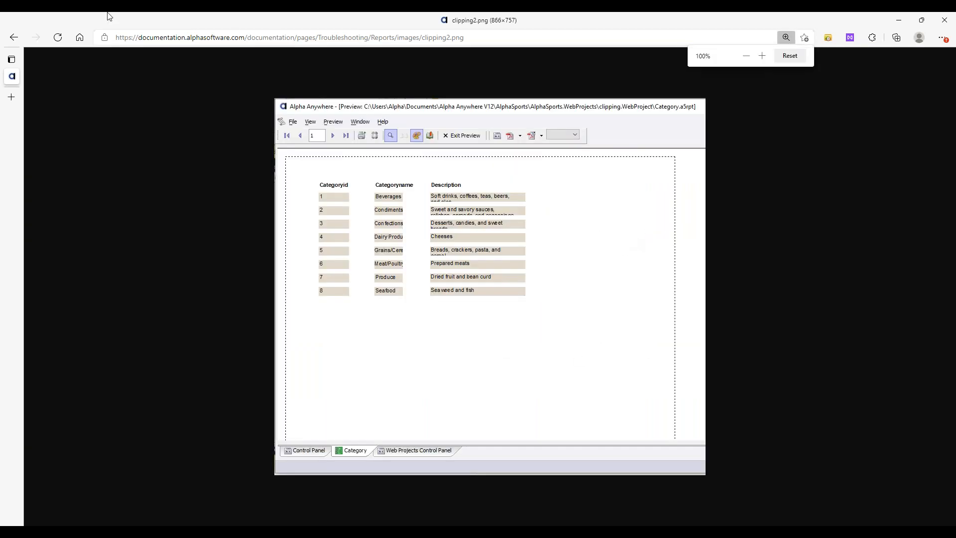
left_click(14, 38)
Examine the "Disabling clipping" image at 200% for the Disable clipping property of the CATEGORYNAME control, then return to the article
scroll(348, 242, "down", 15)
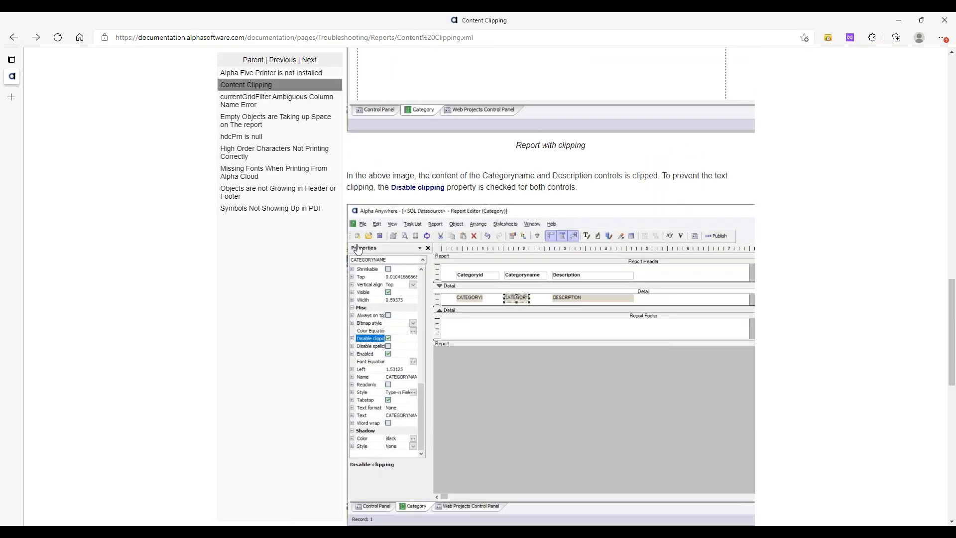
scroll(358, 246, "up", 3)
left_click(358, 245)
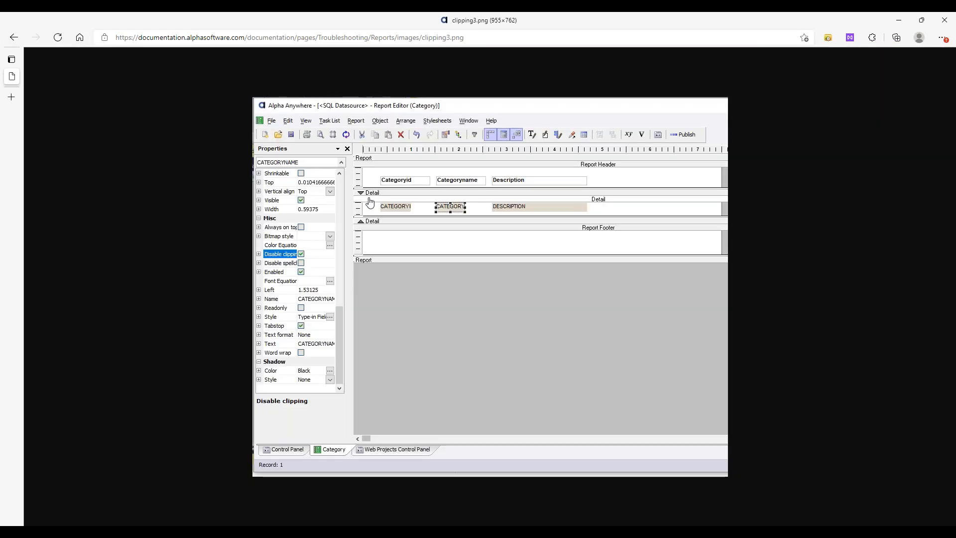
key("ctrl+plus")
key("ctrl+plus")
key("ctrl+plus")
key("ctrl+plus")
key("ctrl+plus")
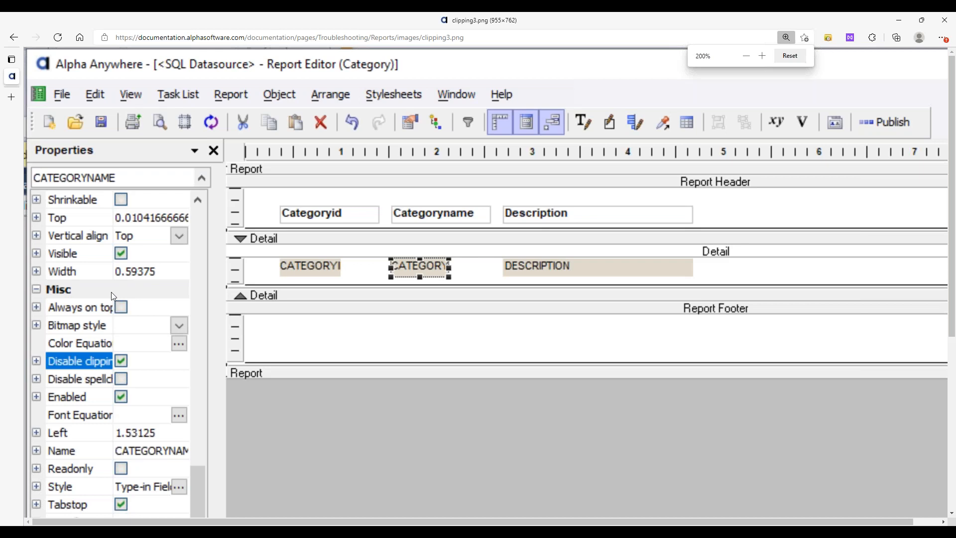
scroll(137, 350, "down", 3)
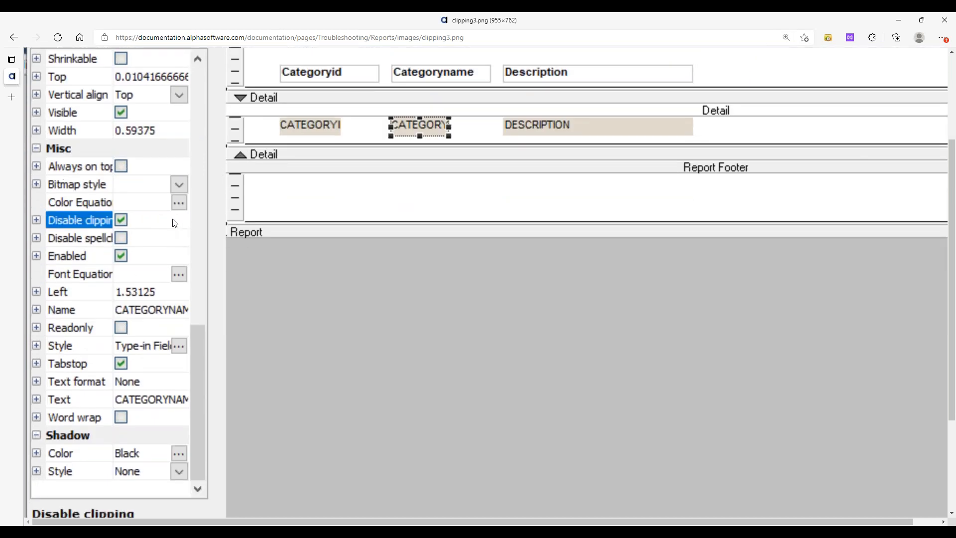
left_click(14, 38)
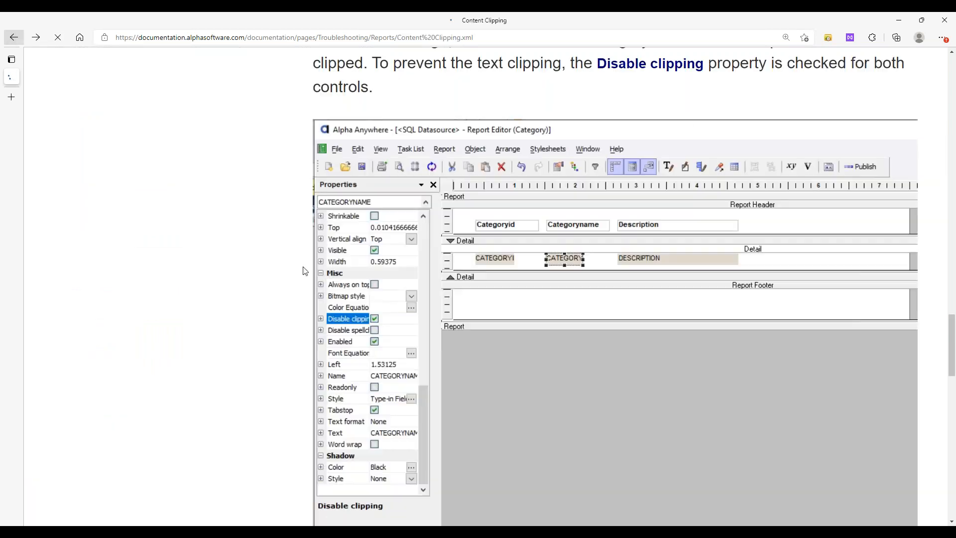
key("ctrl+0")
Open the article's image of the report rendered with clipping disabled and examine the Categoryname and Description text enlarged
scroll(677, 309, "down", 8)
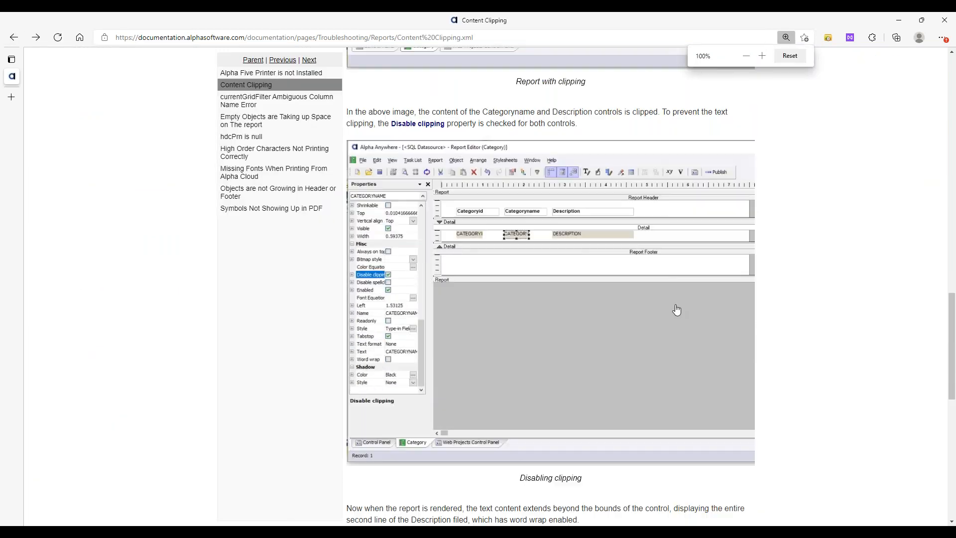
left_click(522, 287)
scroll(424, 290, "up", 6)
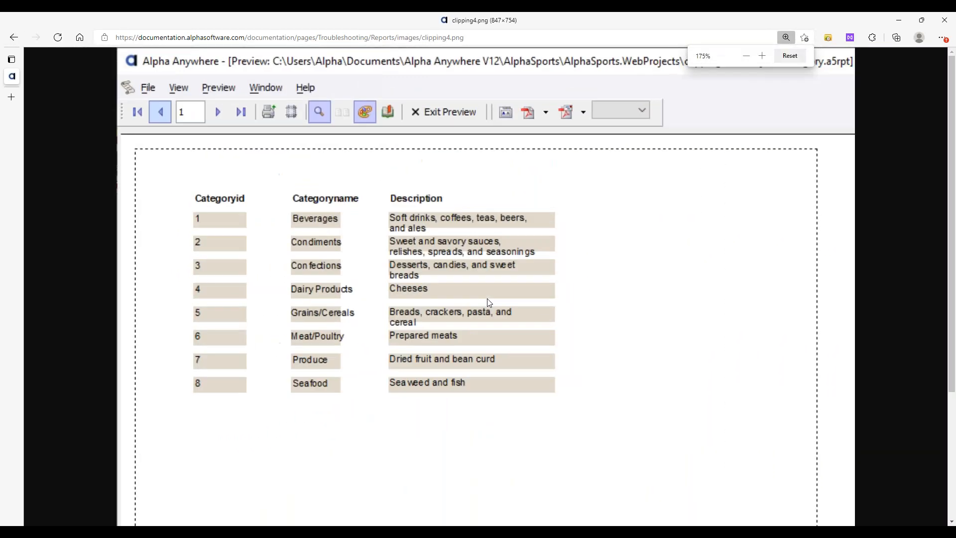
scroll(475, 324, "down", 1)
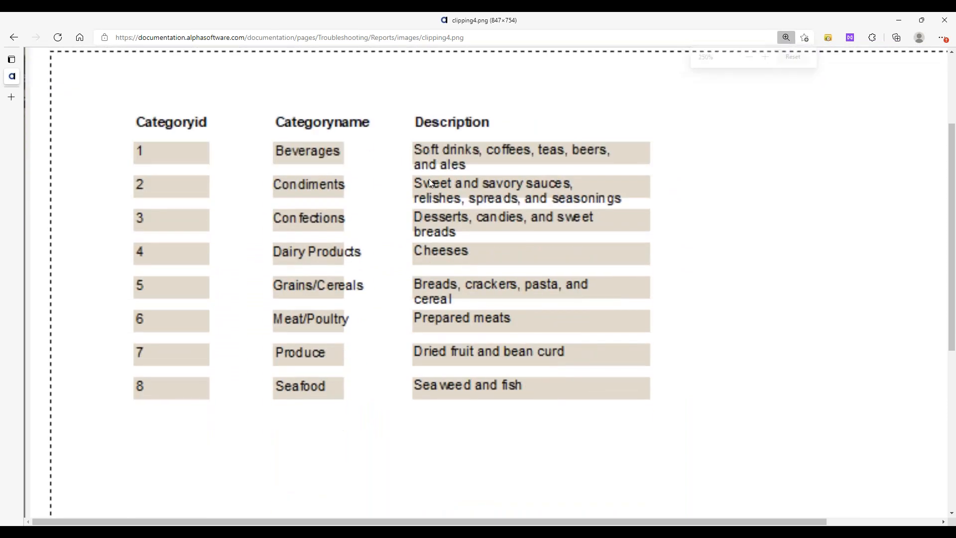